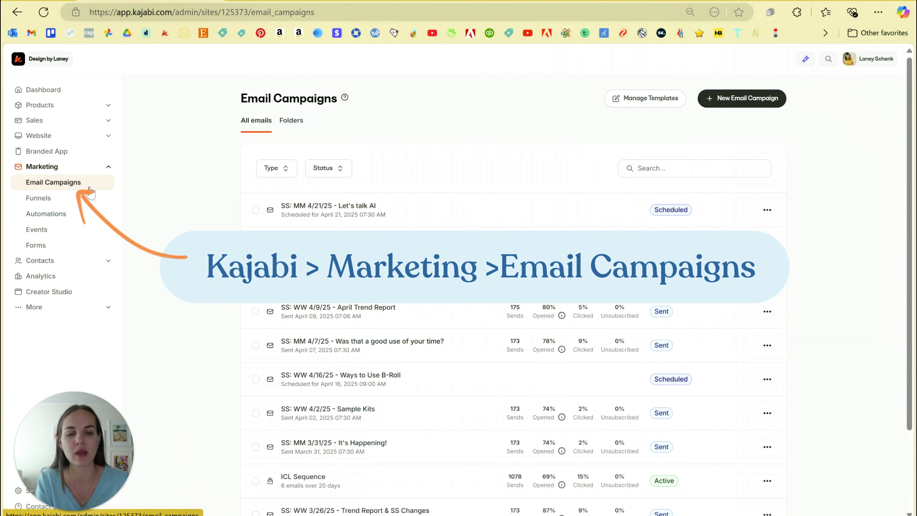
# Create a new email sequence campaign titled "Intro Sequence Test"
pyautogui.click(727, 99)
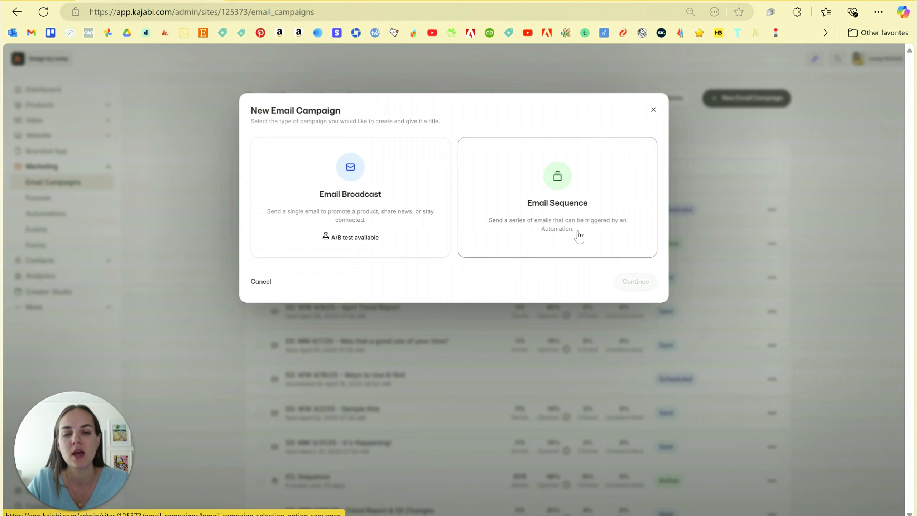
pyautogui.click(579, 236)
pyautogui.click(357, 298)
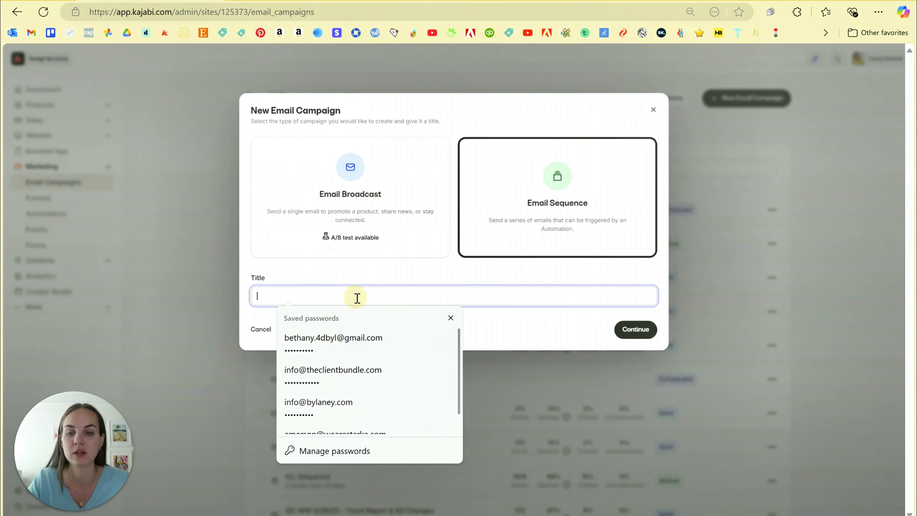
pyautogui.write('Intro Sequence Test')
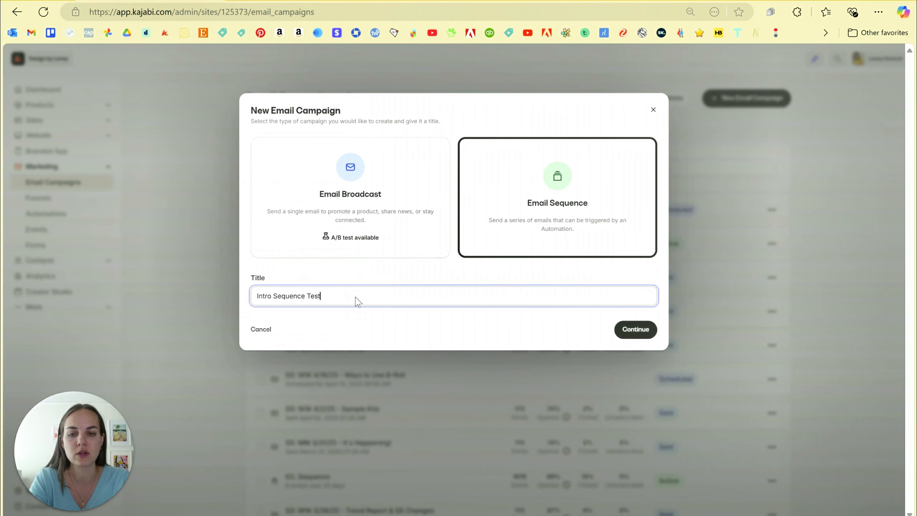
pyautogui.press('Return')
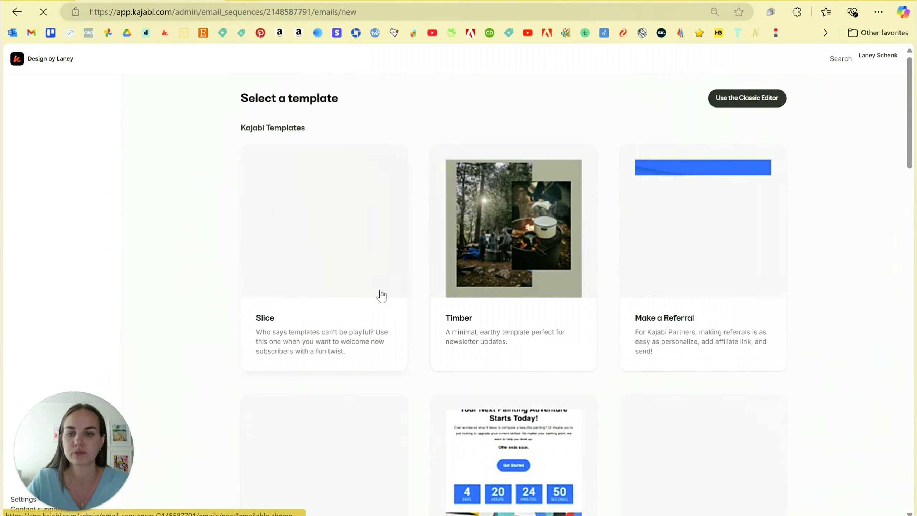
# Look through the Kajabi email templates and start the sequence's first email in the Classic Editor instead
pyautogui.scroll(-1, 866, 269)
pyautogui.scroll(-15, 867, 269)
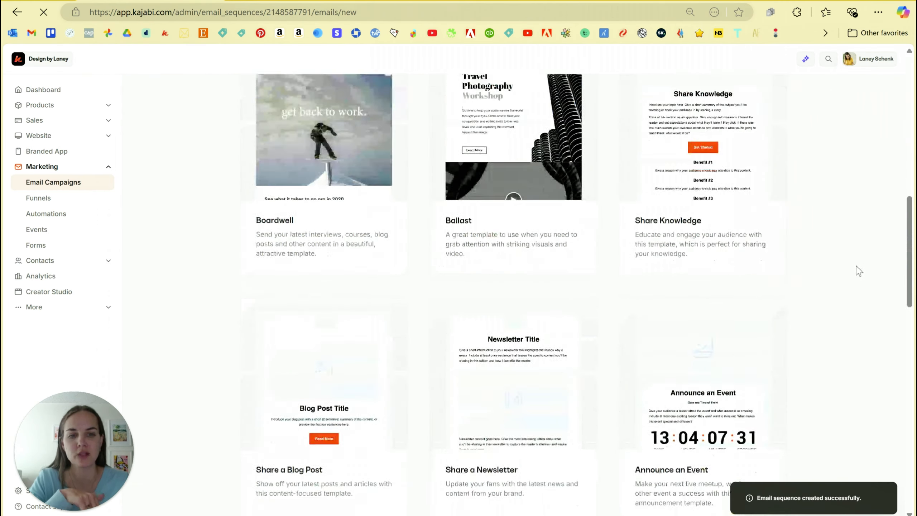
pyautogui.scroll(-6, 859, 272)
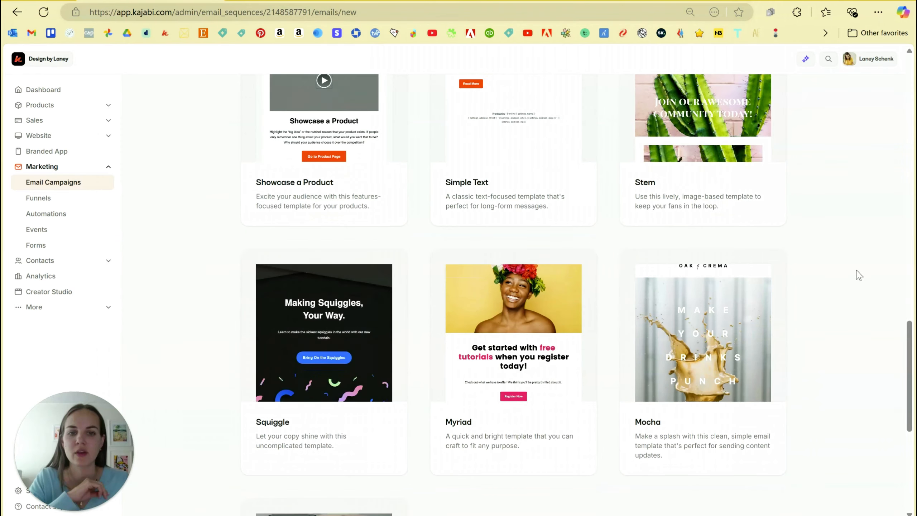
pyautogui.scroll(20, 859, 275)
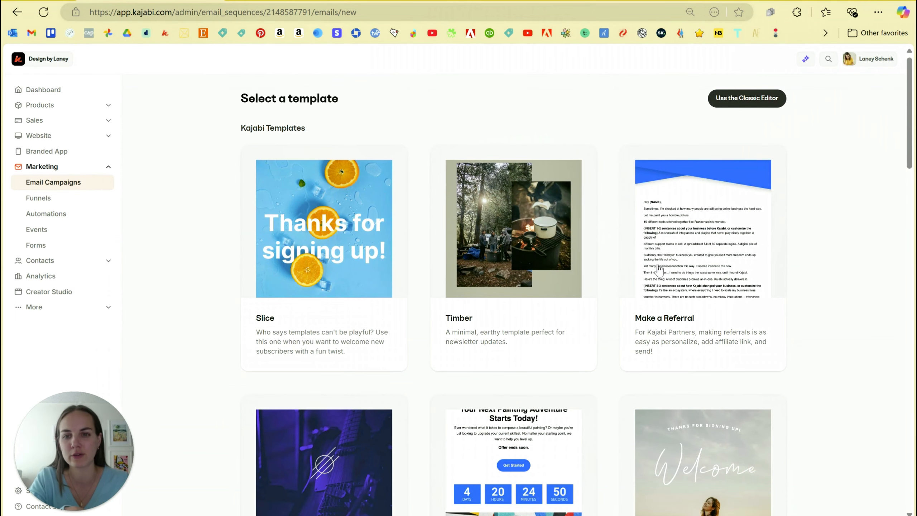
pyautogui.scroll(-8, 862, 205)
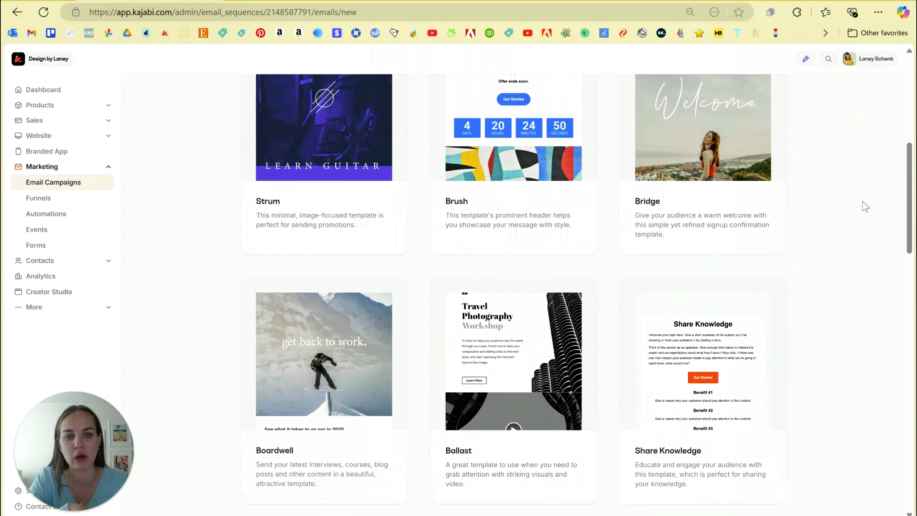
pyautogui.scroll(8, 862, 205)
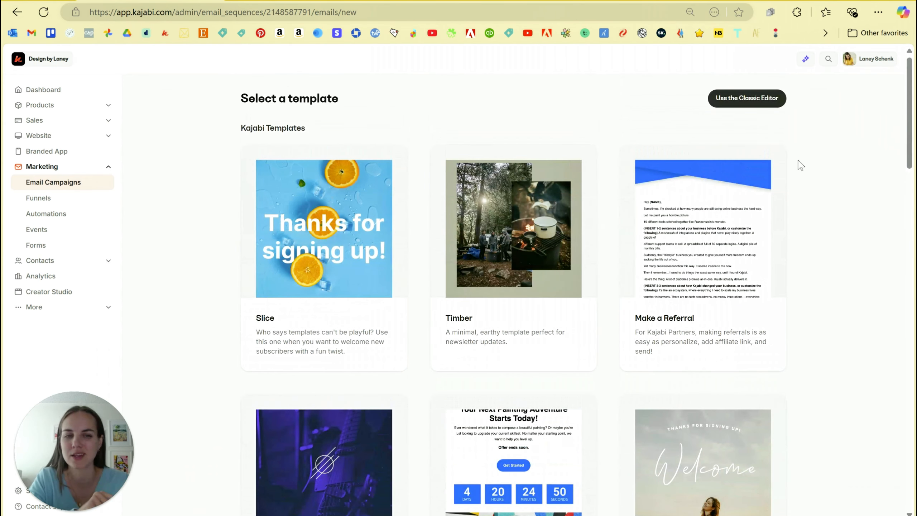
pyautogui.click(757, 101)
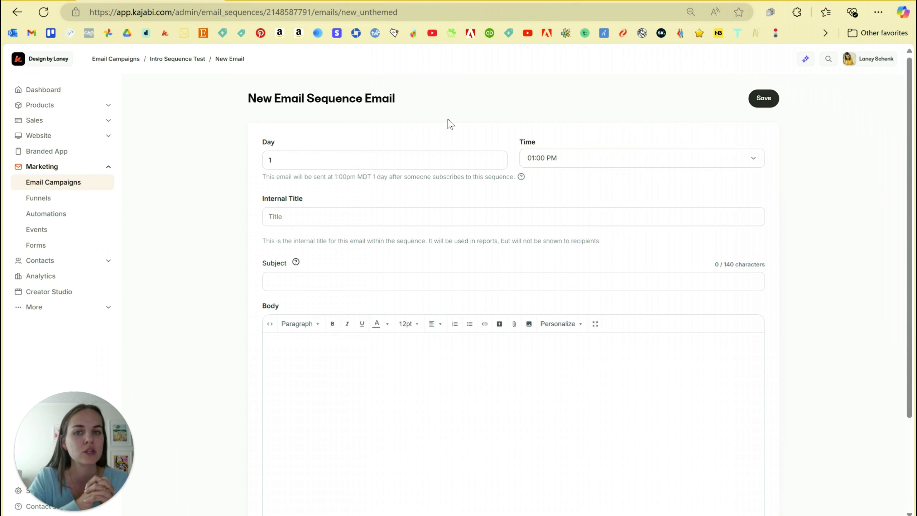
# Set the sequence email to send on day 1 at 01:00 PM
pyautogui.click(308, 161)
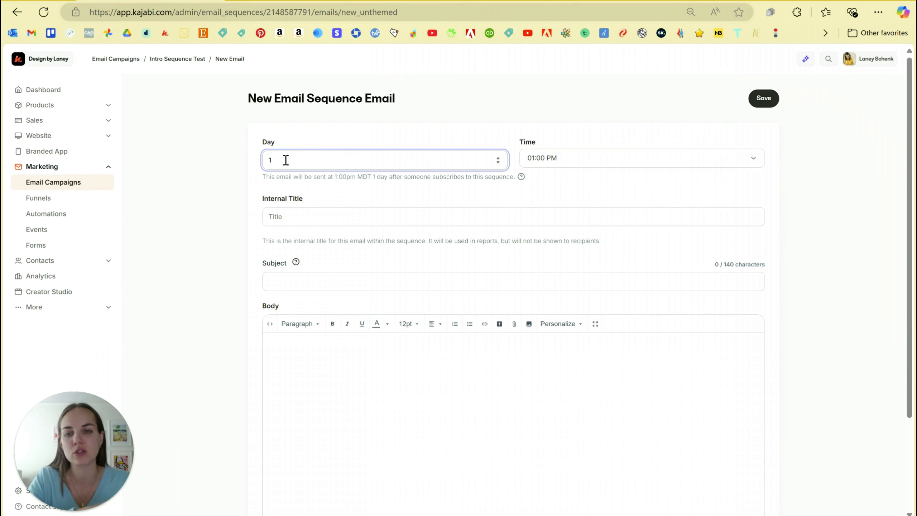
pyautogui.press('BackSpace')
pyautogui.write('0')
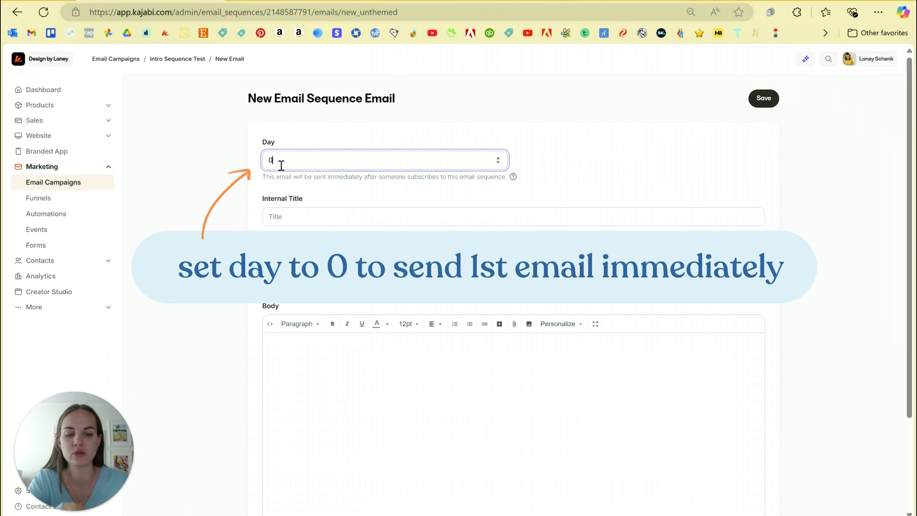
pyautogui.press('BackSpace')
pyautogui.write('1')
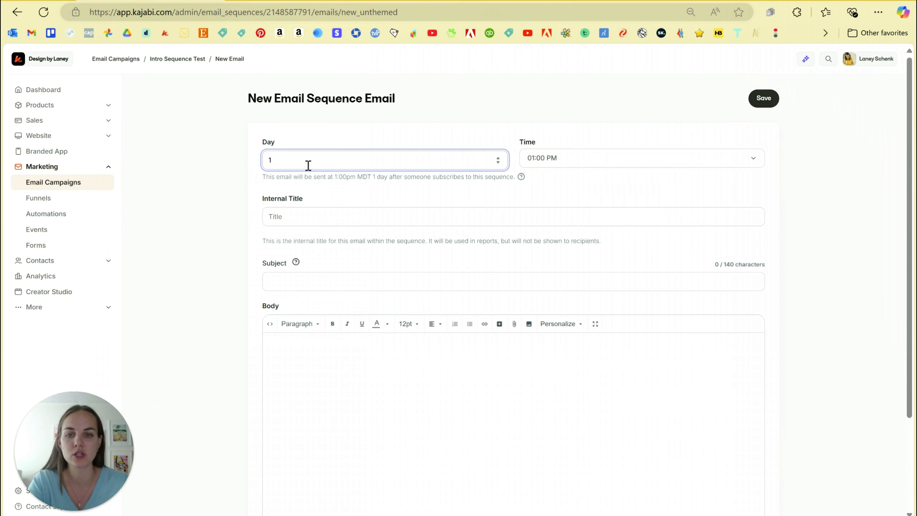
pyautogui.click(584, 159)
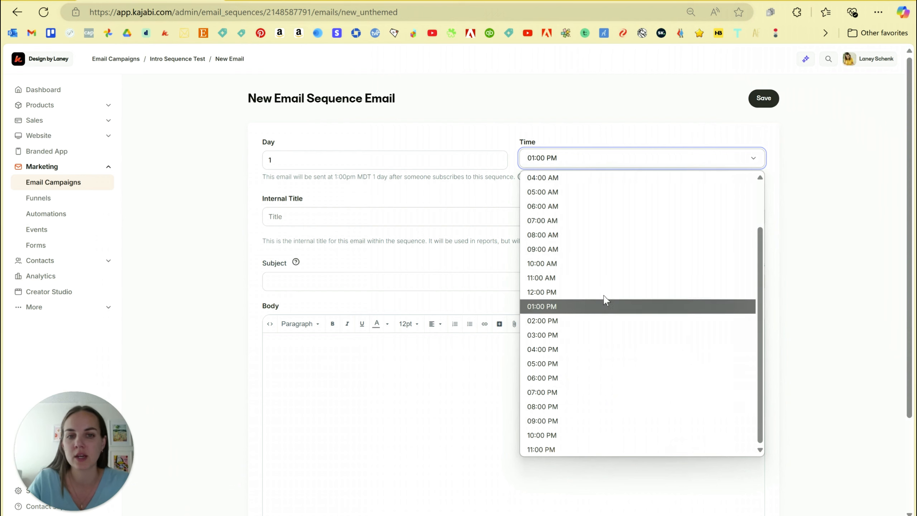
pyautogui.click(590, 307)
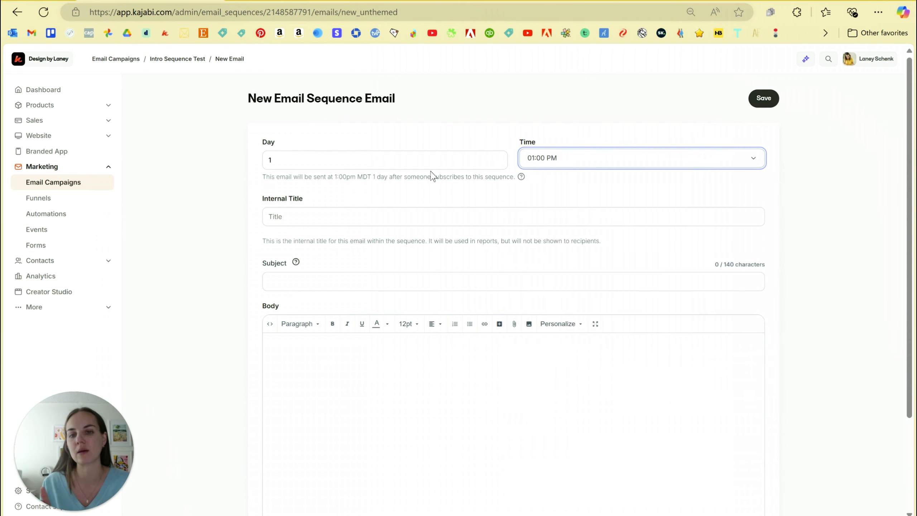
# Enter "Subject" as the email's subject and "Email" as its body, and save the email
pyautogui.scroll(-3, 432, 206)
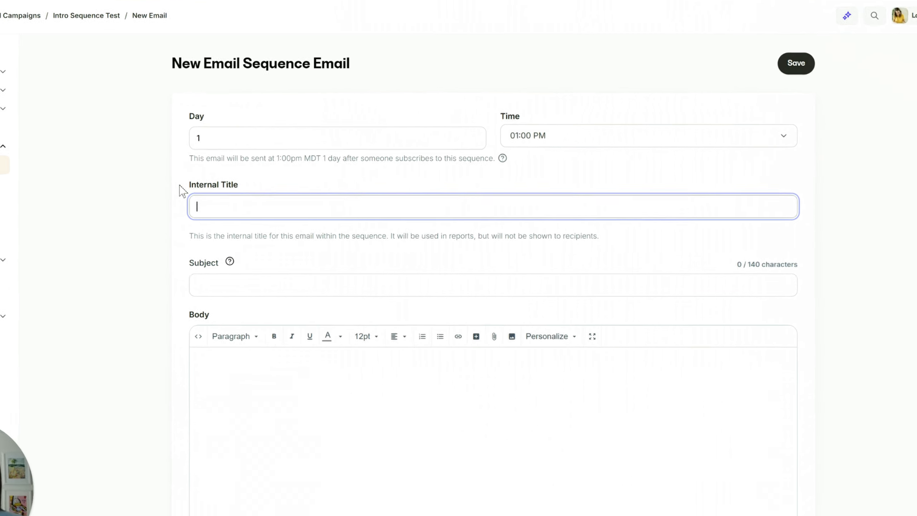
pyautogui.moveTo(264, 198); pyautogui.dragTo(316, 198)
pyautogui.click(199, 199)
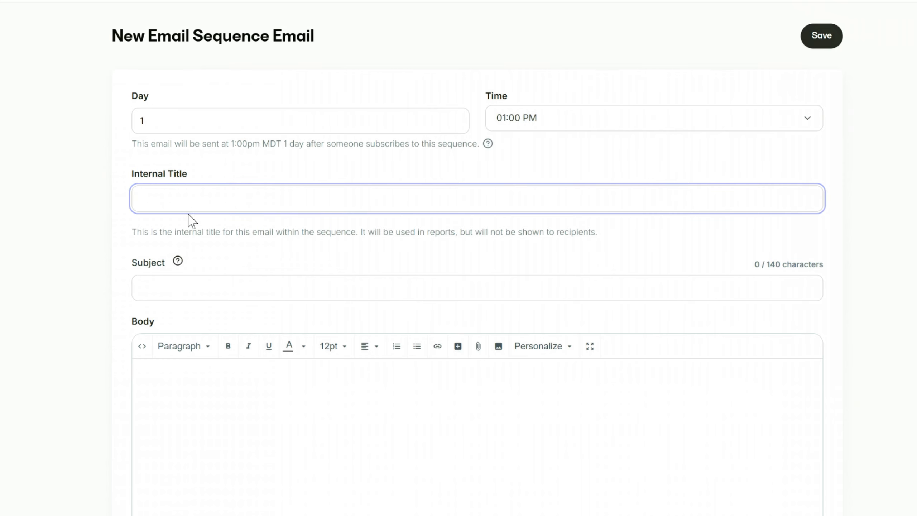
pyautogui.scroll(-3, 191, 285)
pyautogui.click(260, 287)
pyautogui.write('Subject')
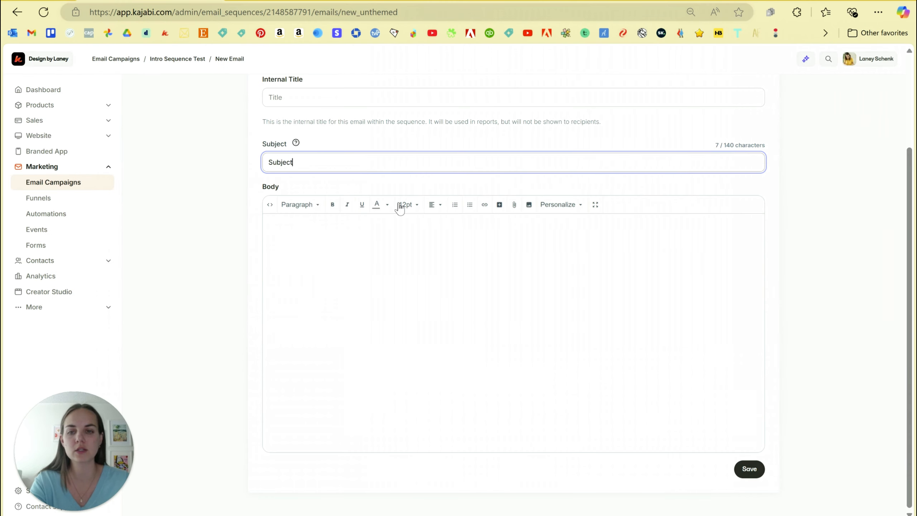
pyautogui.click(398, 236)
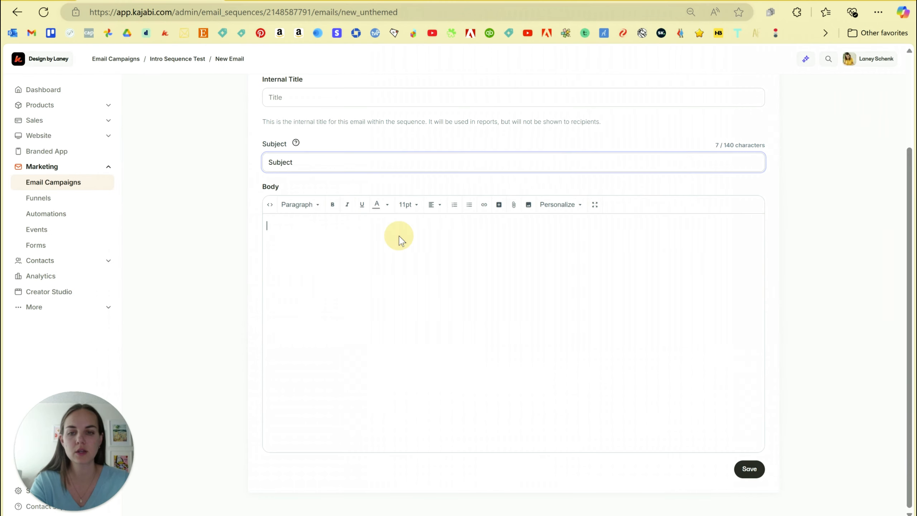
pyautogui.write('Email')
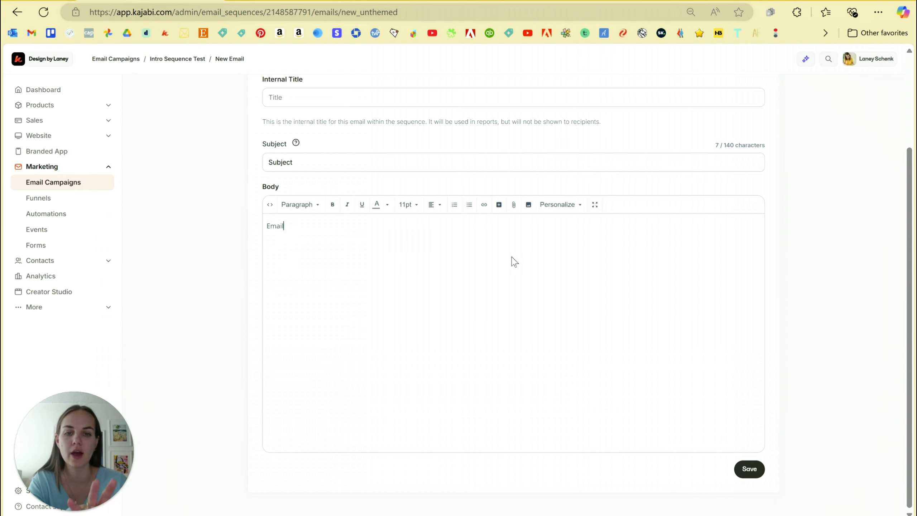
pyautogui.click(749, 469)
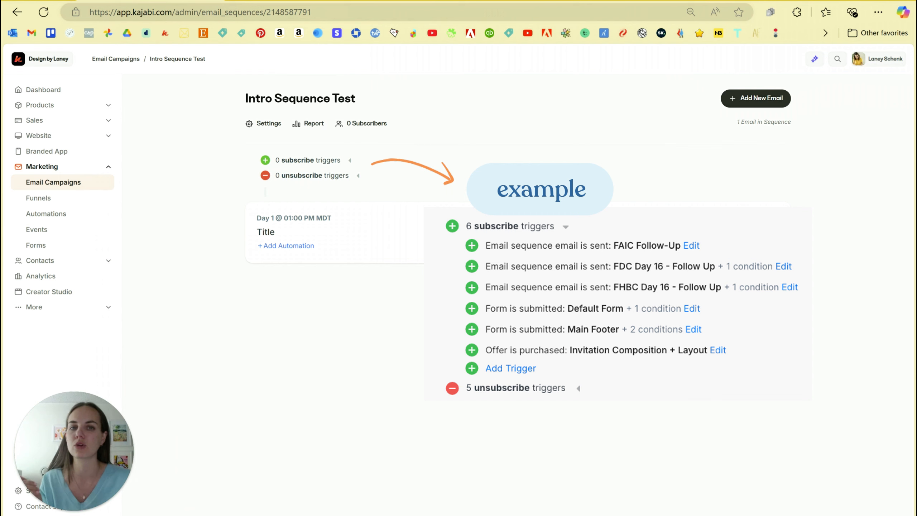
# Add a subscribe trigger to the sequence with "Form is submitted" as its event
pyautogui.click(300, 161)
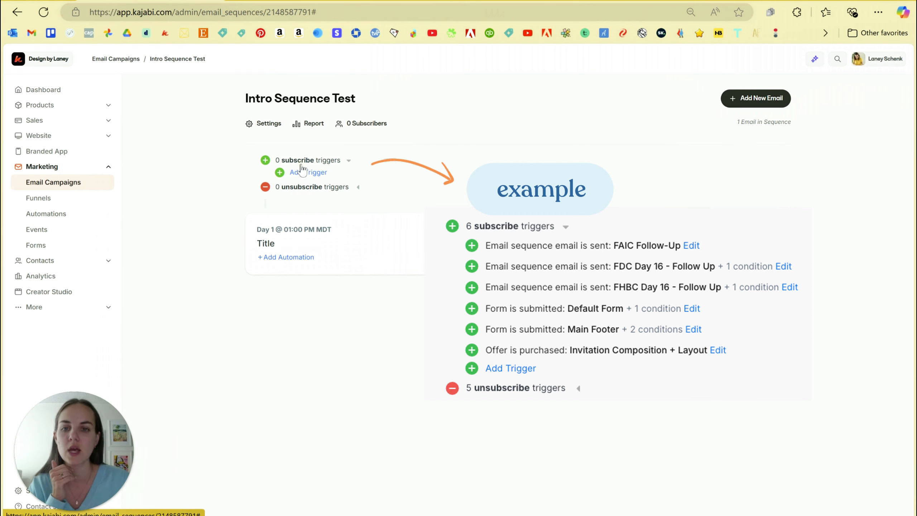
pyautogui.click(302, 172)
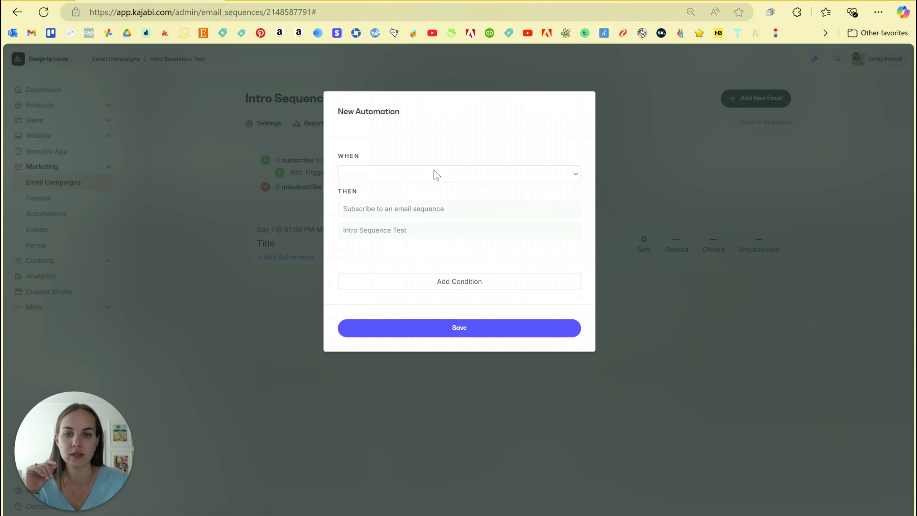
pyautogui.click(436, 174)
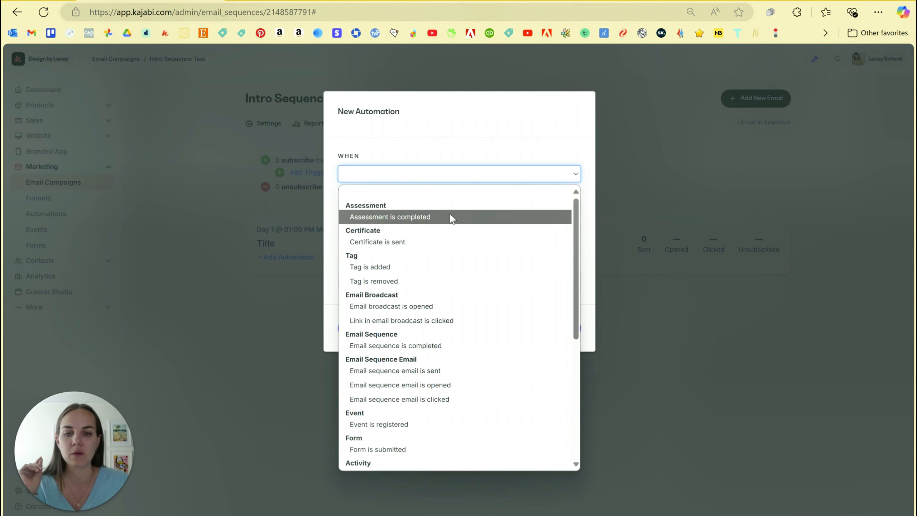
pyautogui.moveTo(577, 214); pyautogui.dragTo(577, 246)
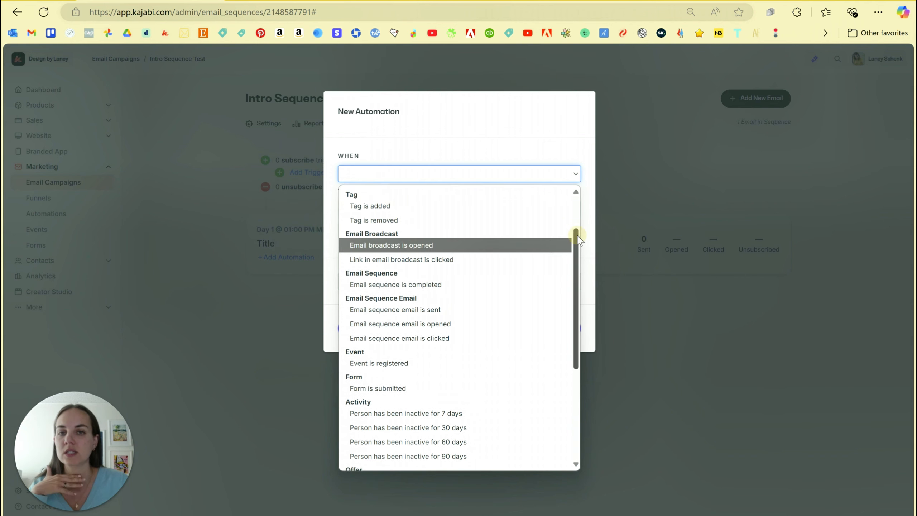
pyautogui.moveTo(577, 235); pyautogui.dragTo(419, 190)
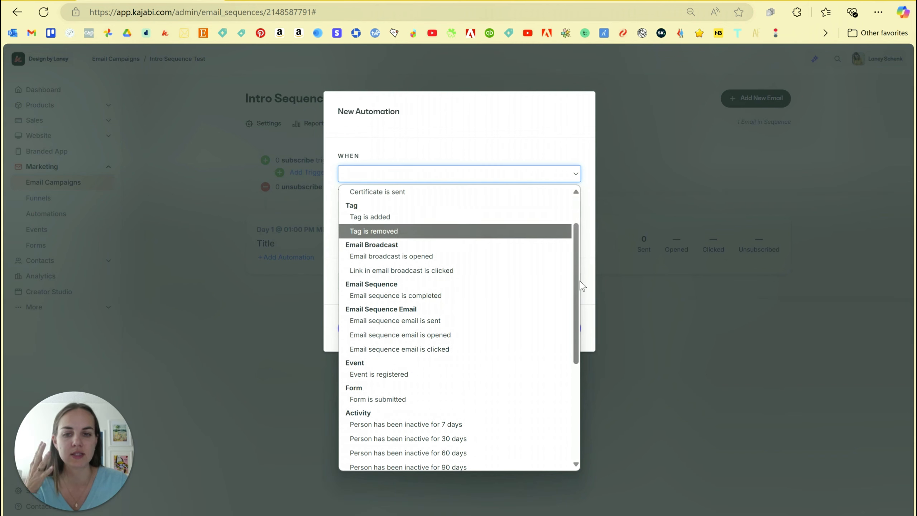
pyautogui.moveTo(579, 245); pyautogui.dragTo(579, 262)
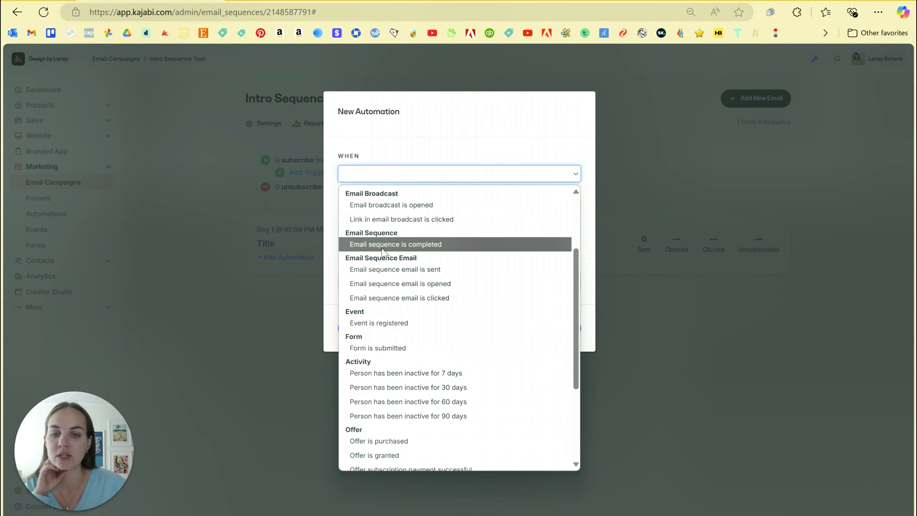
pyautogui.moveTo(576, 282); pyautogui.dragTo(579, 331)
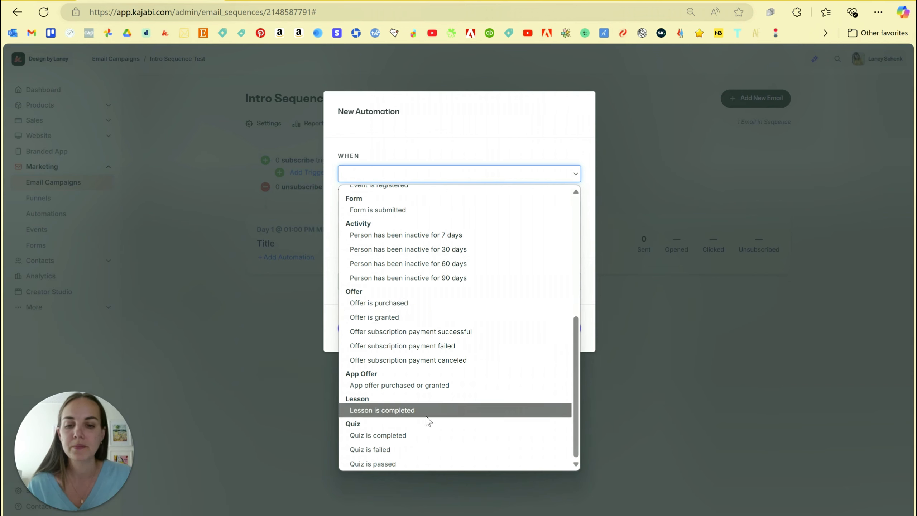
pyautogui.click(383, 210)
# Choose Main Footer as the form whose submission subscribes contacts to the sequence
pyautogui.click(384, 200)
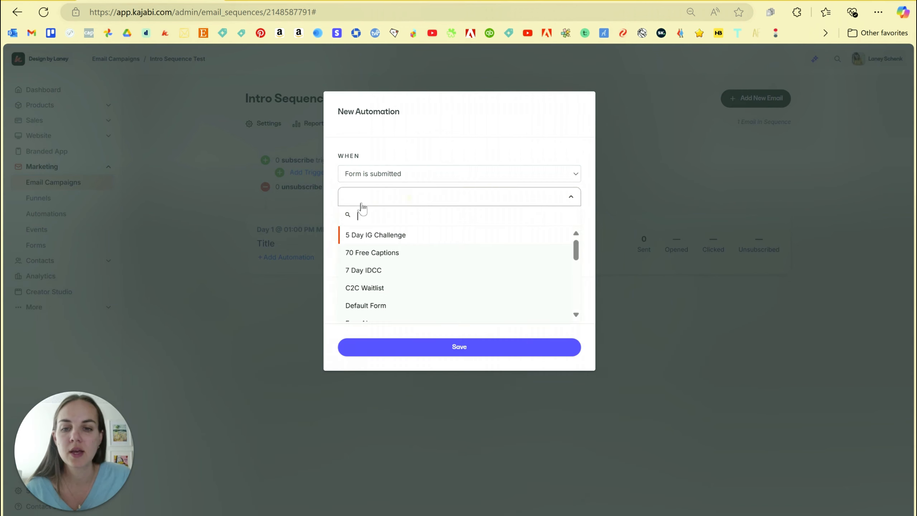
pyautogui.scroll(-5, 401, 255)
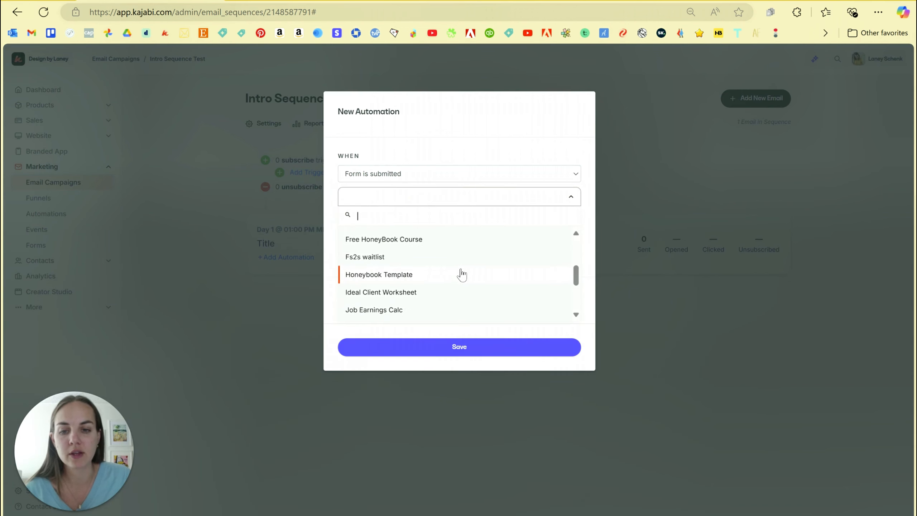
pyautogui.scroll(-2, 458, 274)
pyautogui.scroll(-2, 433, 252)
pyautogui.scroll(3, 404, 260)
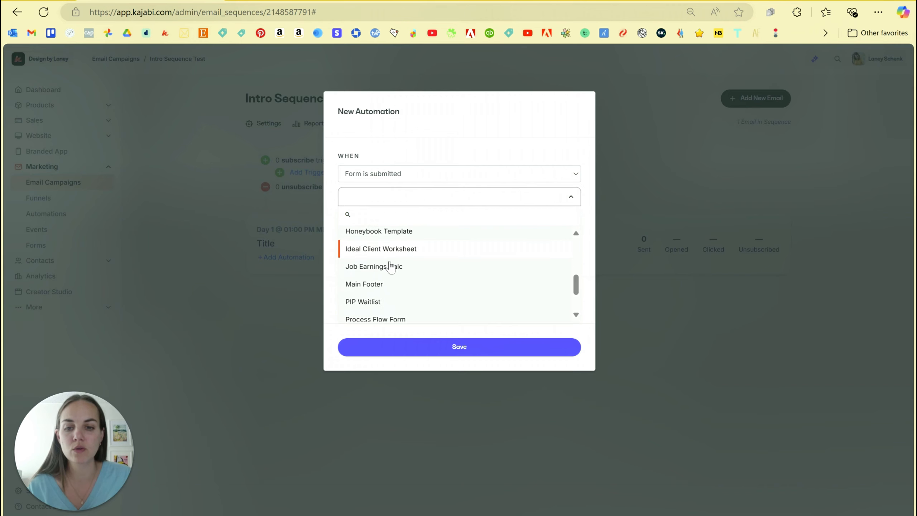
pyautogui.click(376, 285)
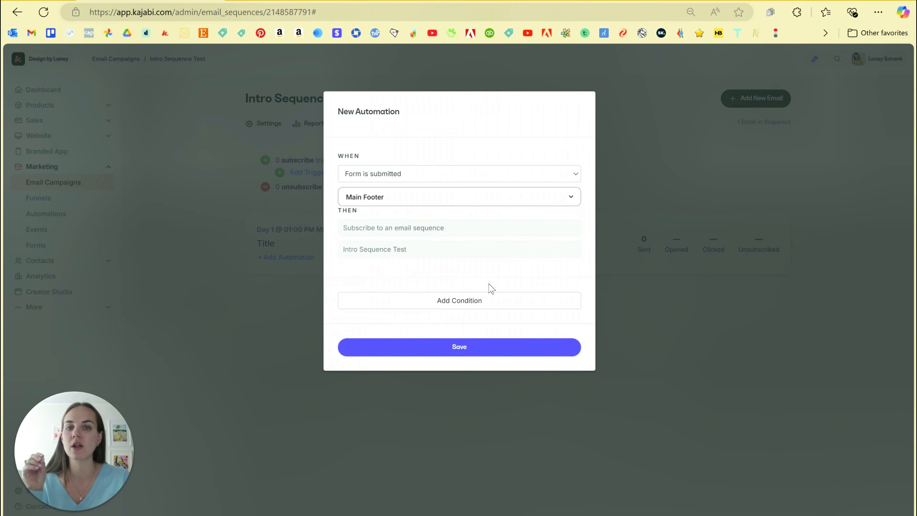
# Review the condition filters available for the subscribe trigger and save the trigger without choosing a filter
pyautogui.click(467, 309)
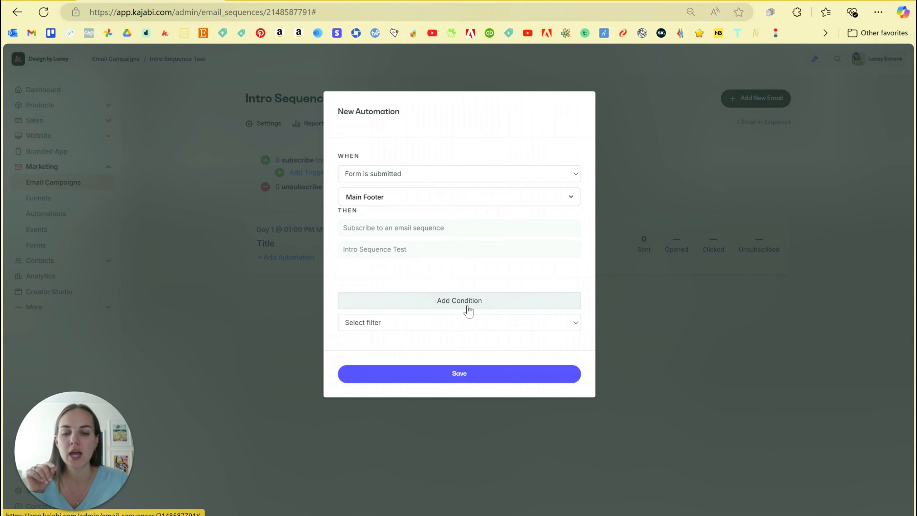
pyautogui.click(420, 327)
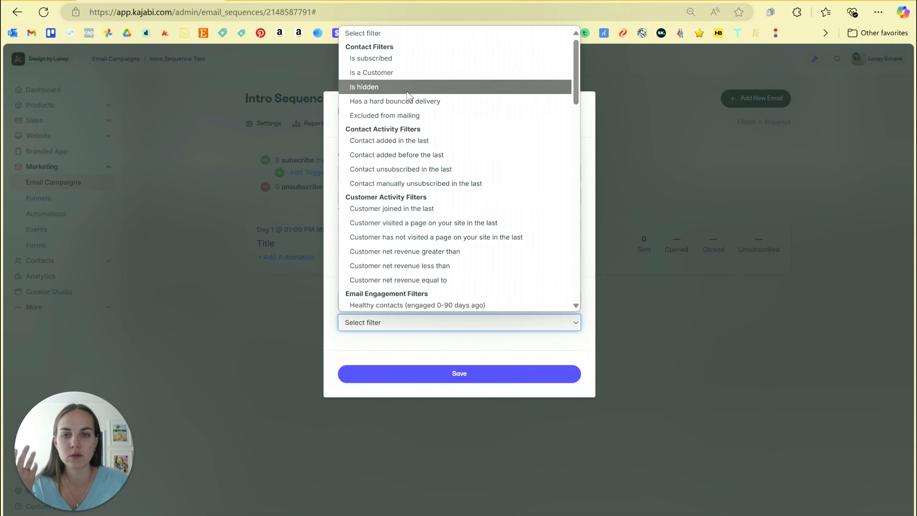
pyautogui.scroll(-2, 574, 76)
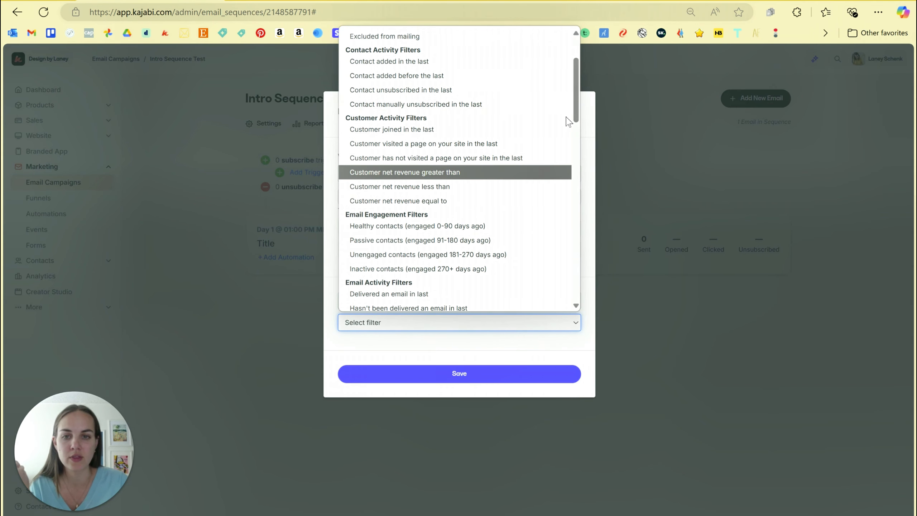
pyautogui.moveTo(577, 71); pyautogui.dragTo(580, 102)
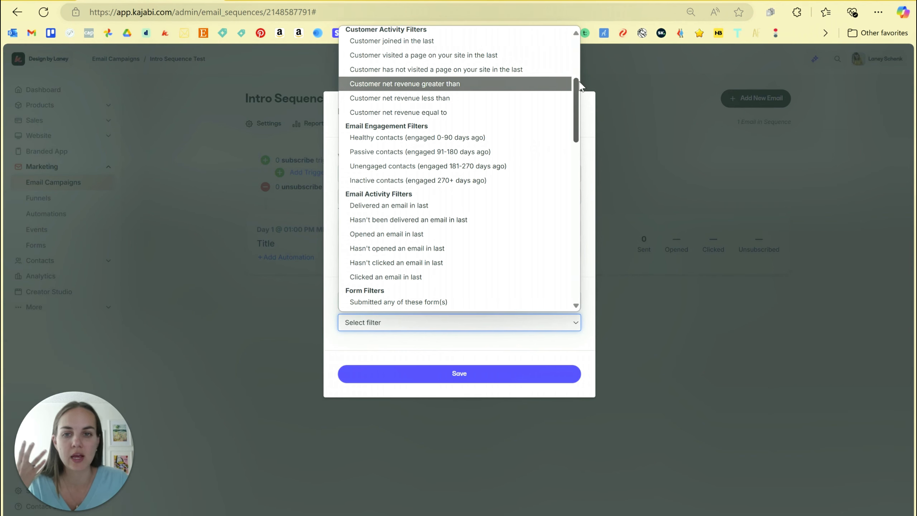
pyautogui.moveTo(577, 84); pyautogui.dragTo(579, 96)
pyautogui.scroll(-1, 578, 95)
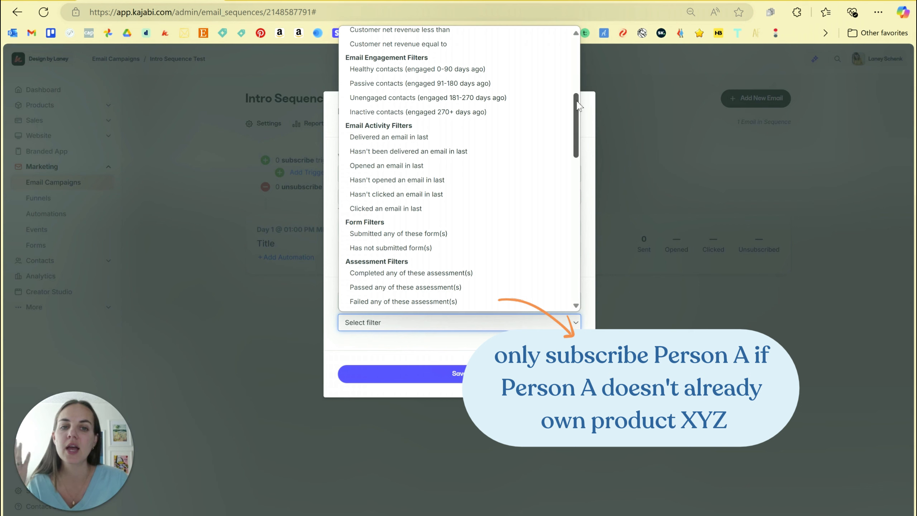
pyautogui.moveTo(577, 105); pyautogui.dragTo(584, 246)
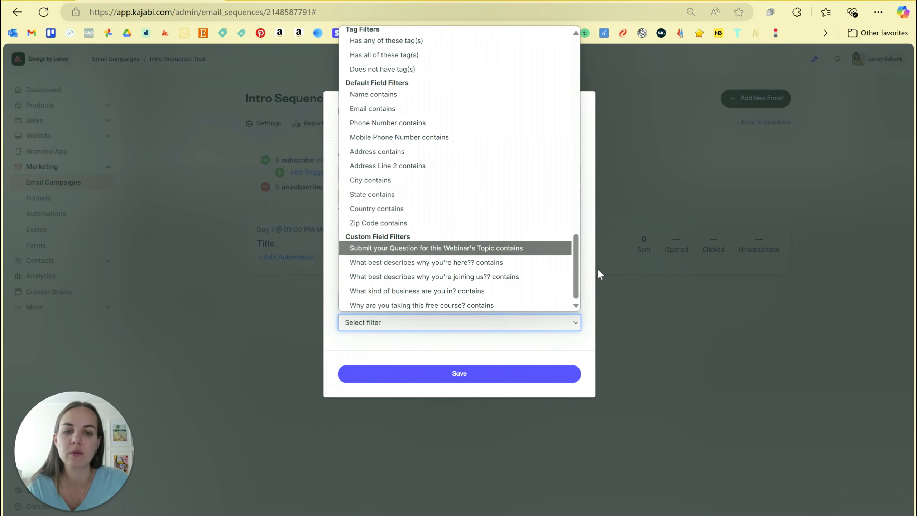
pyautogui.click(576, 283)
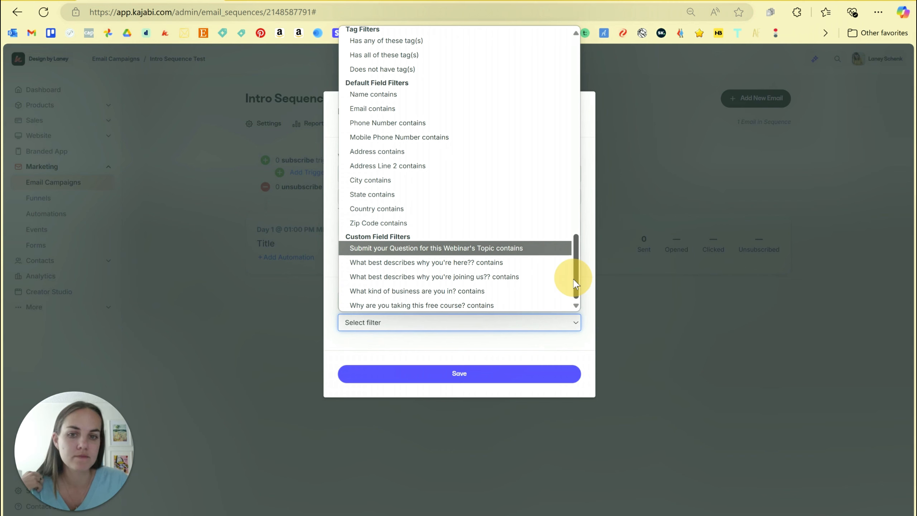
pyautogui.moveTo(576, 283); pyautogui.dragTo(549, 297)
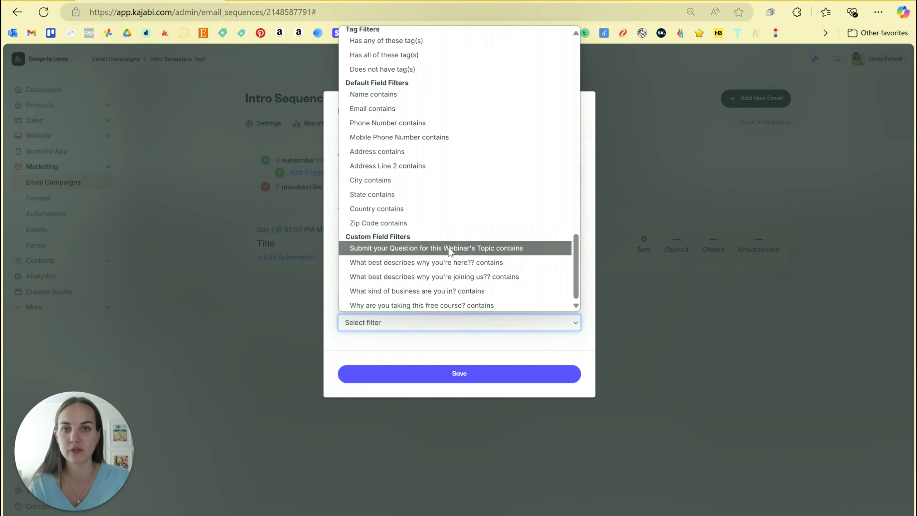
pyautogui.click(585, 189)
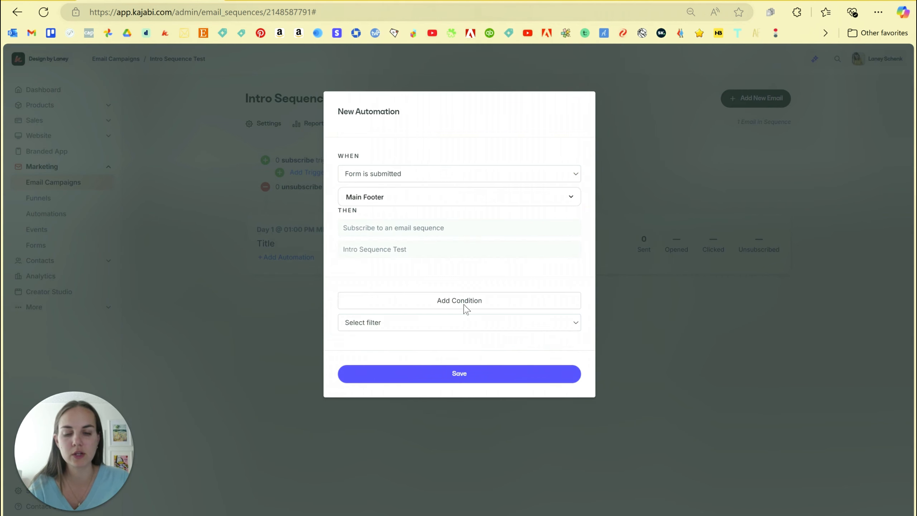
pyautogui.click(433, 378)
# Review the events available for an unsubscribe trigger and close the new automation without saving it
pyautogui.click(307, 187)
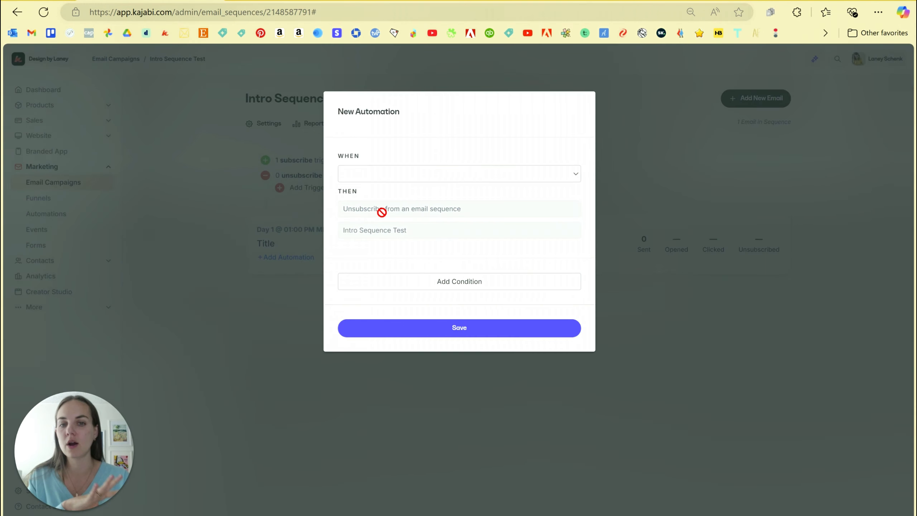
pyautogui.click(381, 175)
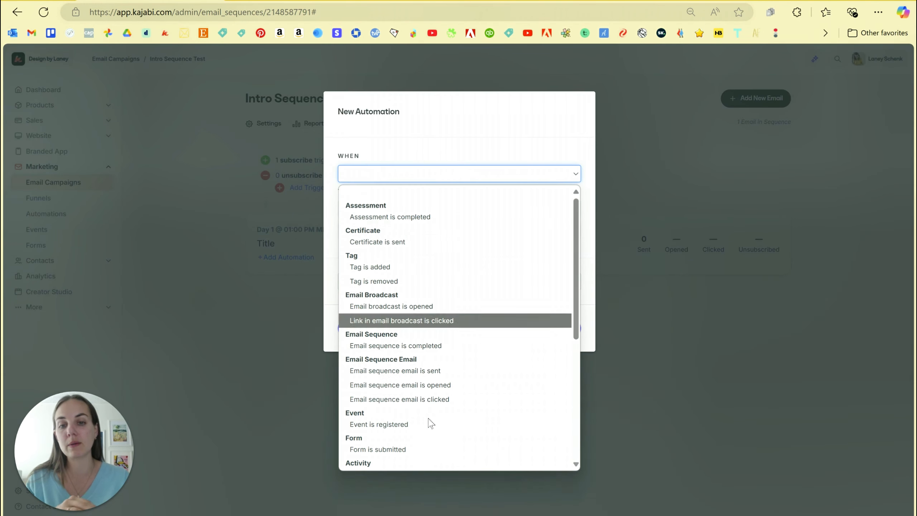
pyautogui.click(464, 145)
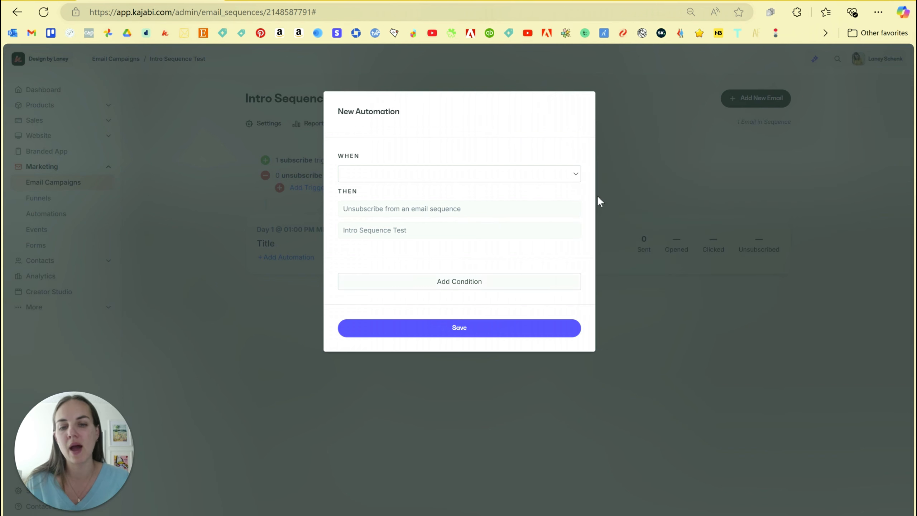
pyautogui.click(630, 147)
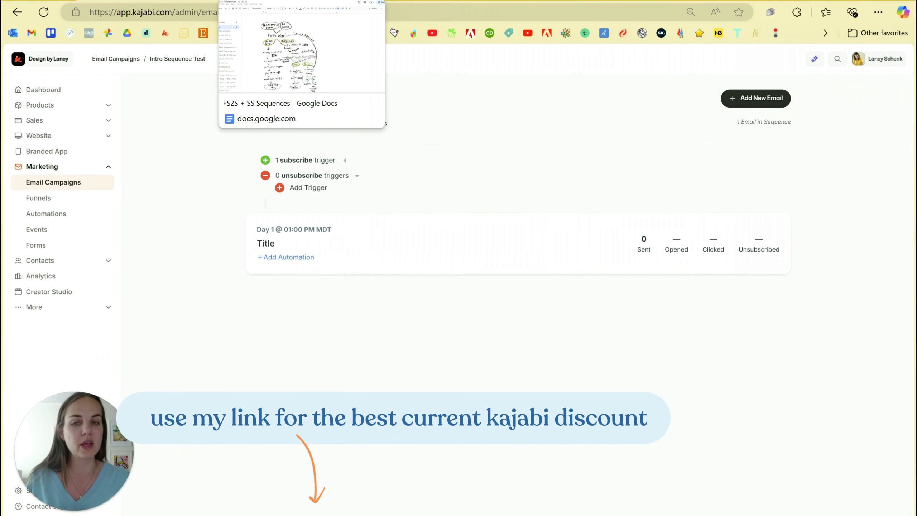
# Switch to the "FS2S + SS Sequences" document in Google Docs and examine the hand-drawn flowchart of the email sequences
pyautogui.click(317, 2)
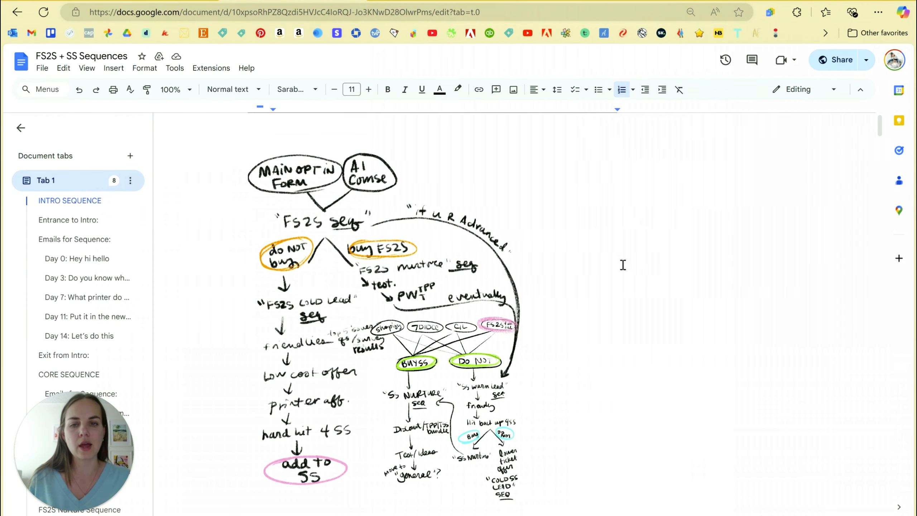
pyautogui.scroll(-2, 600, 238)
pyautogui.scroll(2, 601, 239)
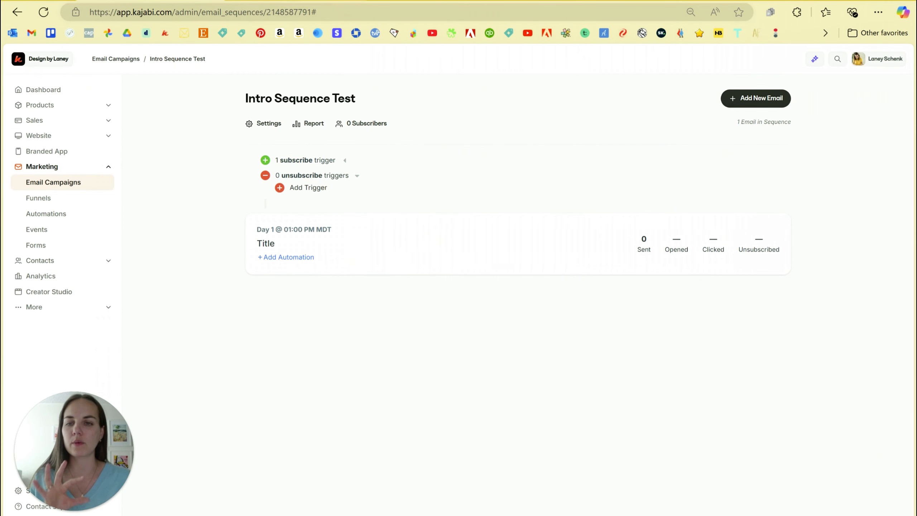
pyautogui.click(294, 0)
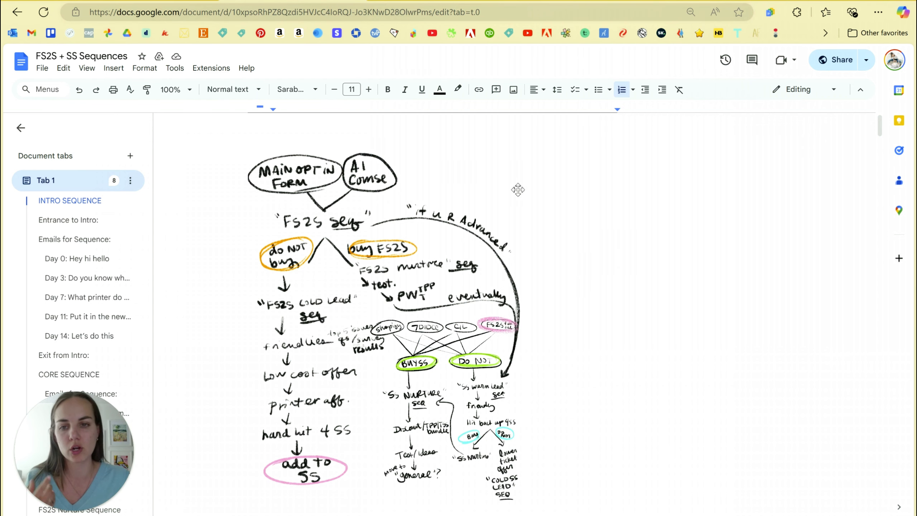
pyautogui.scroll(-2, 557, 207)
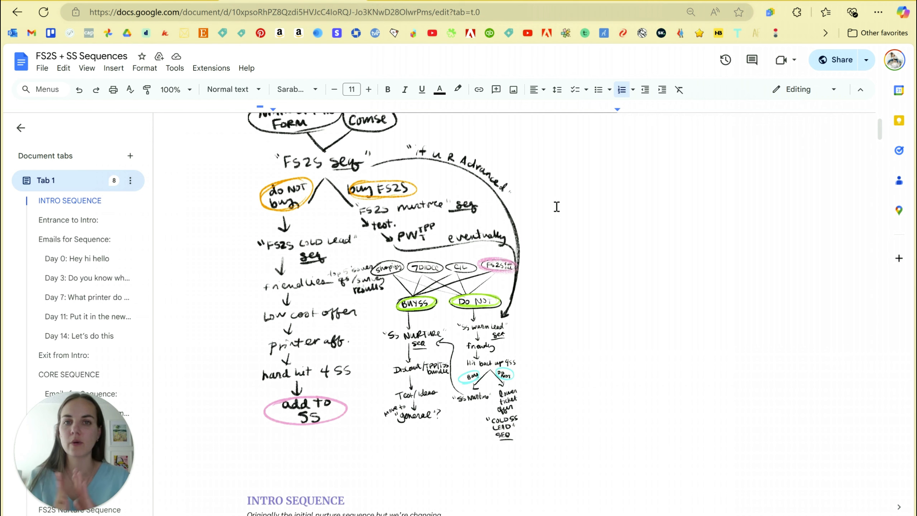
pyautogui.scroll(2, 521, 184)
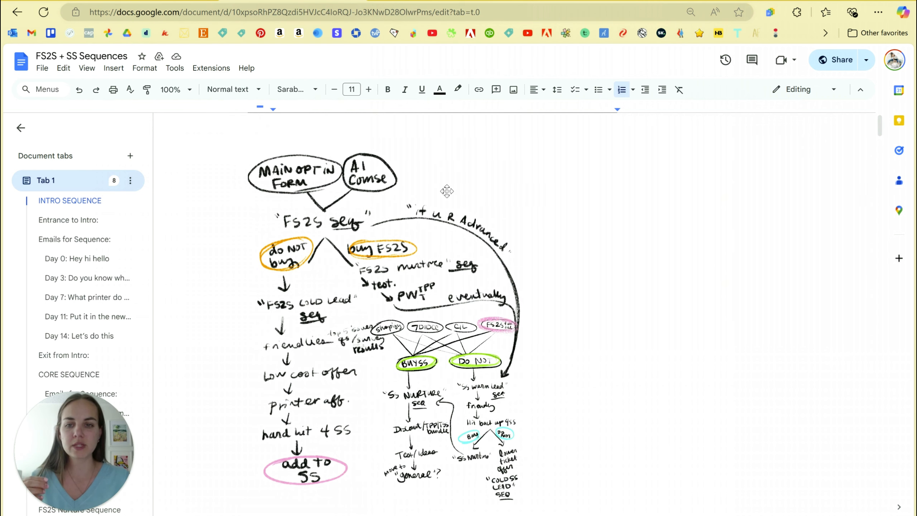
pyautogui.click(392, 393)
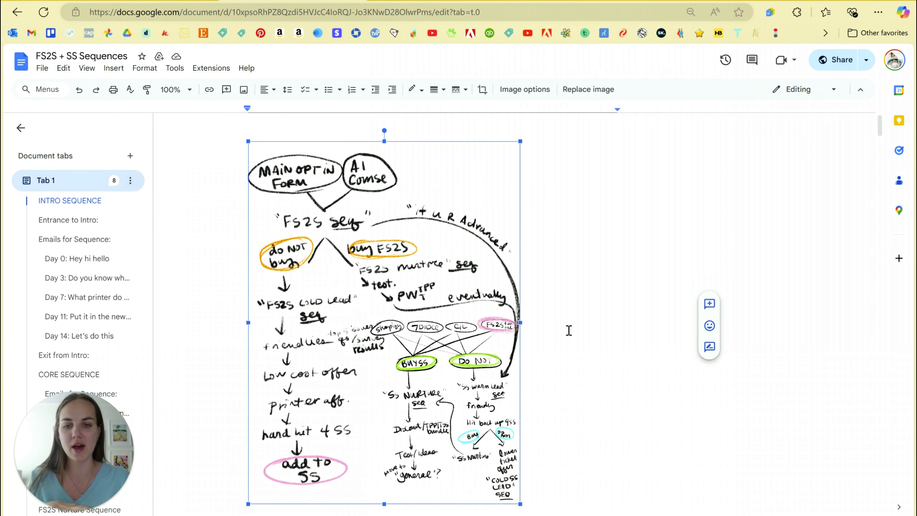
pyautogui.click(610, 293)
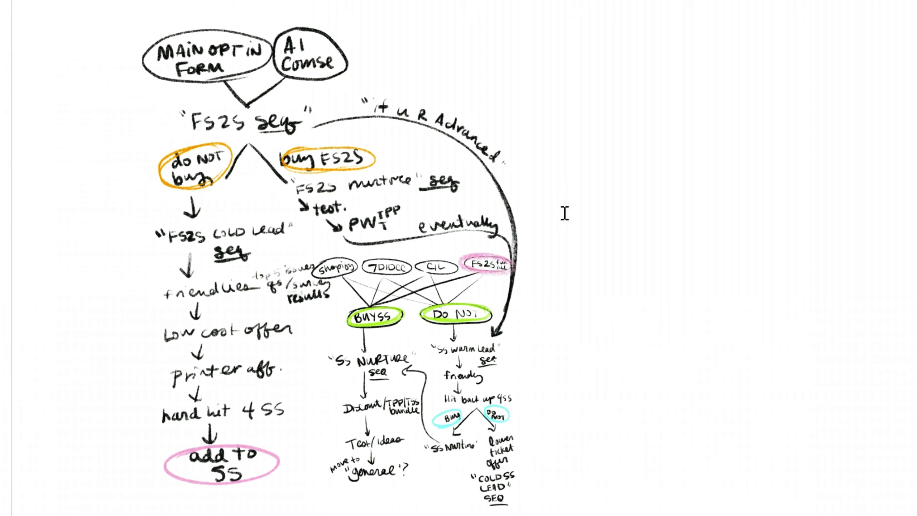
# Read the goal, benefit and story lines of the Intro Sequence plan below the flowchart
pyautogui.scroll(-2, 565, 214)
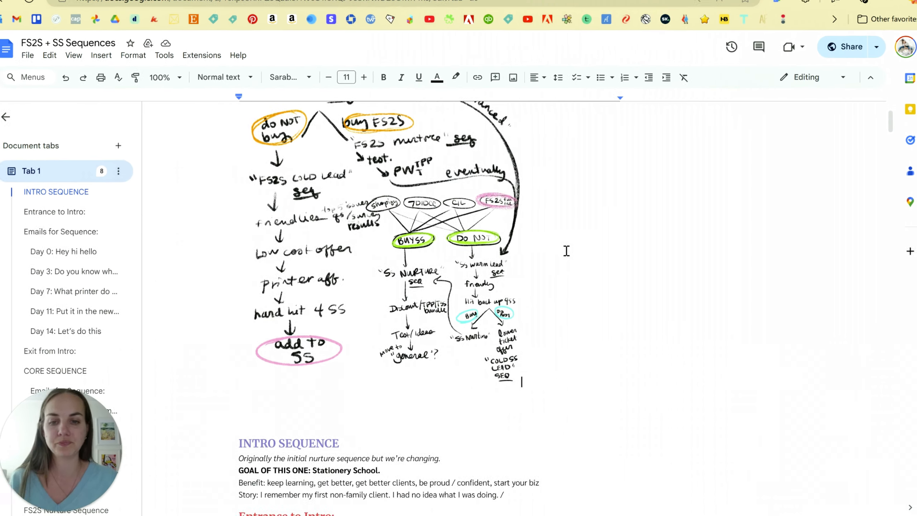
pyautogui.scroll(-5, 566, 250)
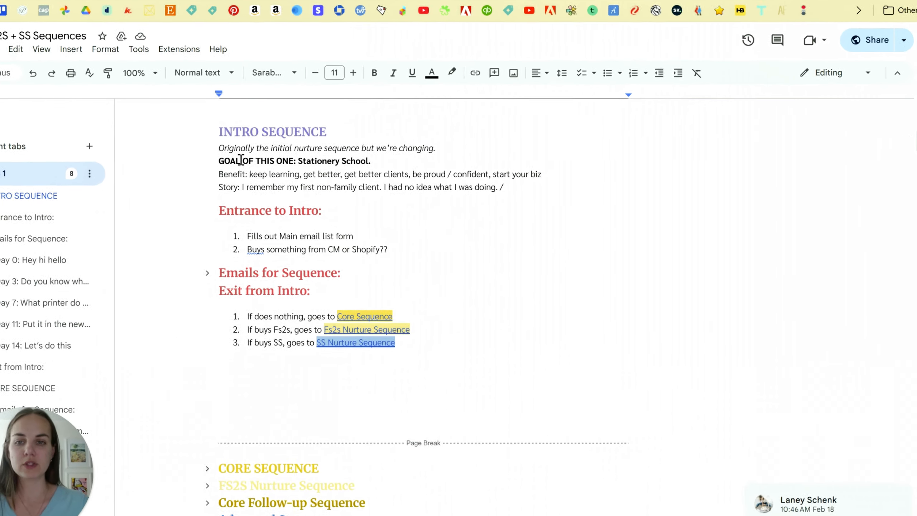
pyautogui.moveTo(218, 161); pyautogui.dragTo(357, 161)
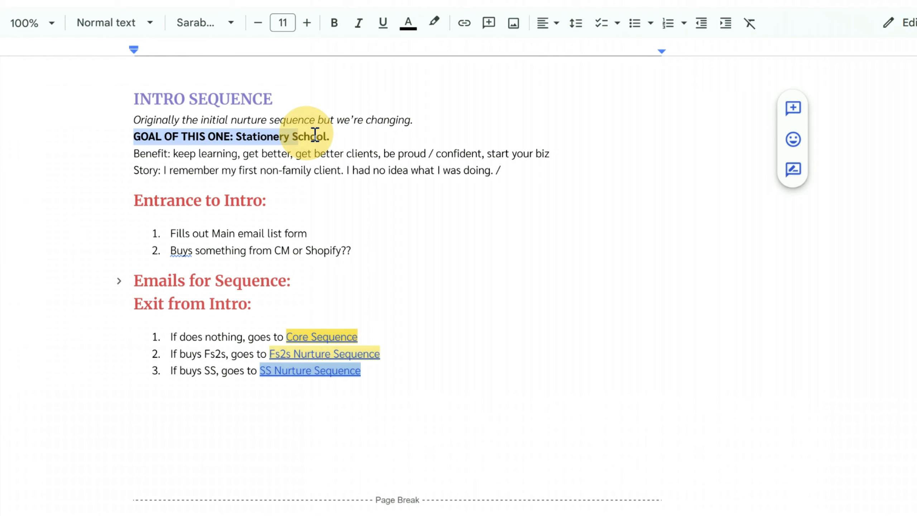
pyautogui.moveTo(315, 134); pyautogui.dragTo(344, 135)
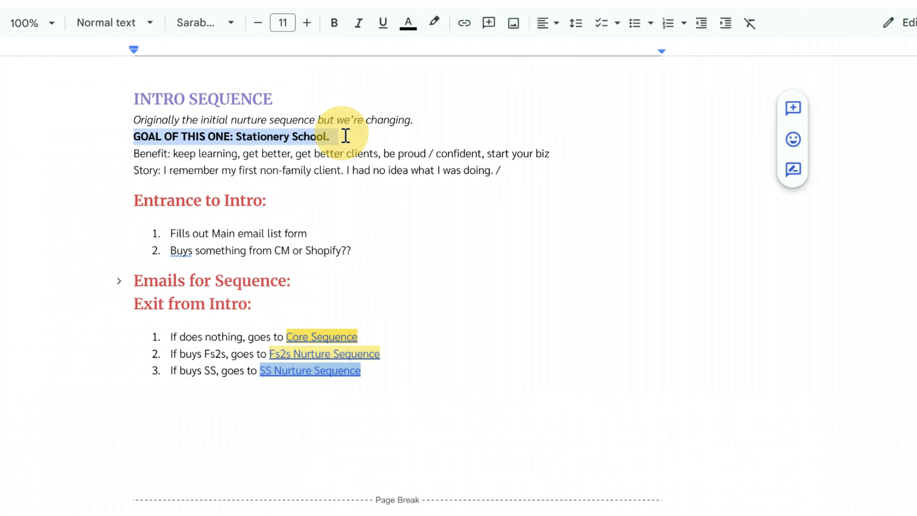
pyautogui.click(343, 135)
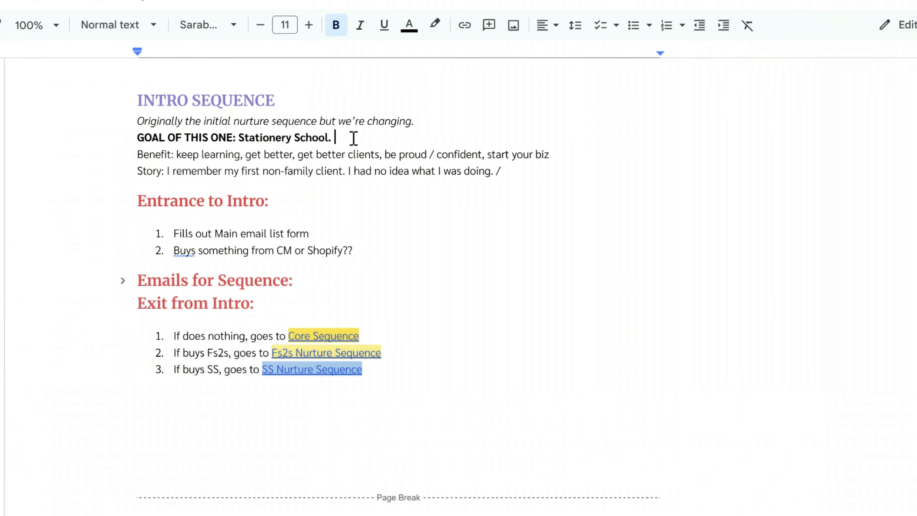
pyautogui.moveTo(134, 153); pyautogui.dragTo(290, 193)
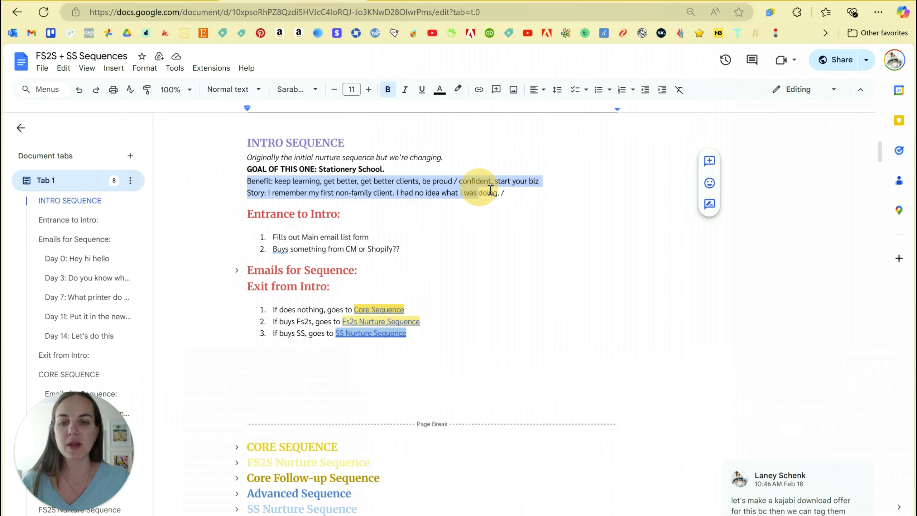
pyautogui.tripleClick(290, 193)
pyautogui.click(507, 196)
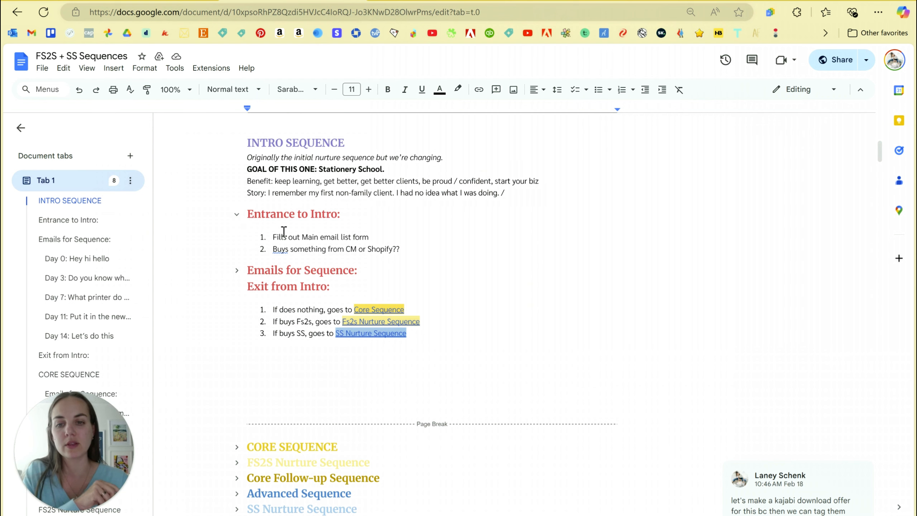
pyautogui.moveTo(251, 169); pyautogui.dragTo(356, 170)
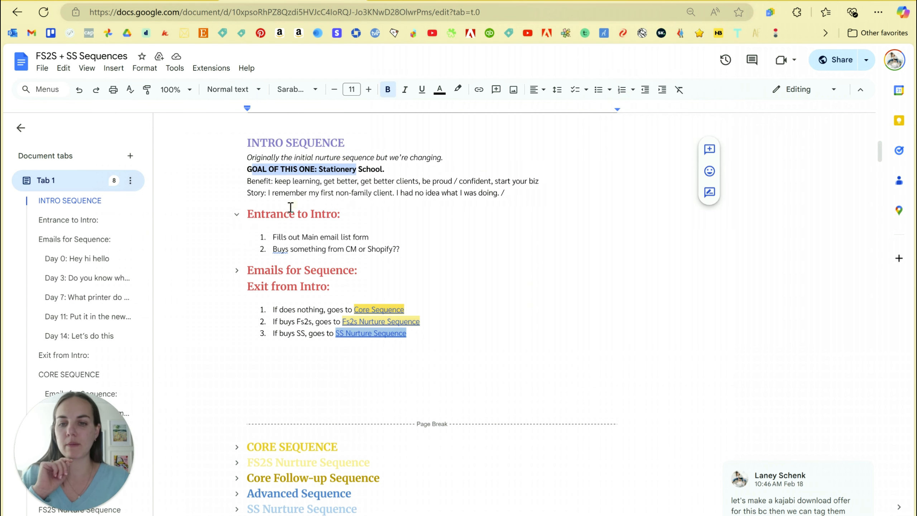
# Examine the "Entrance to Intro" rules, focusing on filling out the main email list form
pyautogui.click(288, 209)
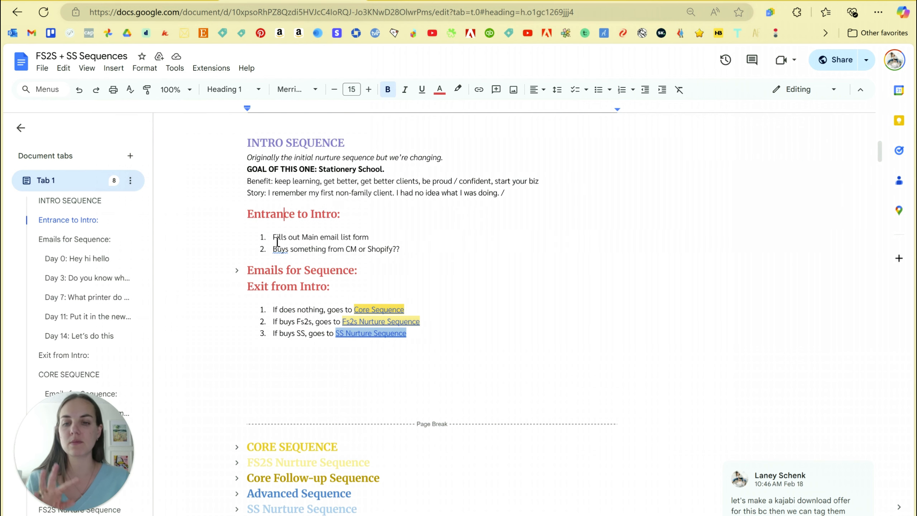
pyautogui.moveTo(274, 239); pyautogui.dragTo(377, 239)
pyautogui.click(376, 238)
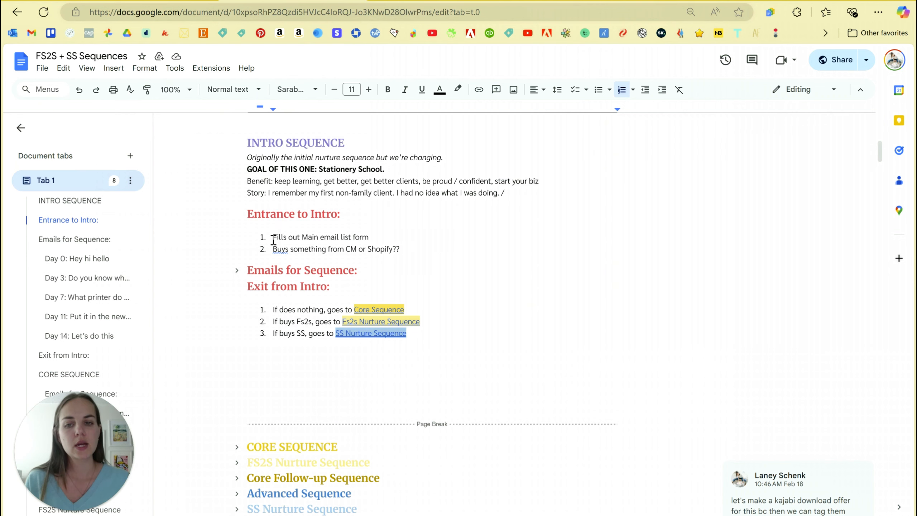
pyautogui.moveTo(274, 238); pyautogui.dragTo(369, 240)
pyautogui.click(369, 240)
pyautogui.click(202, 1)
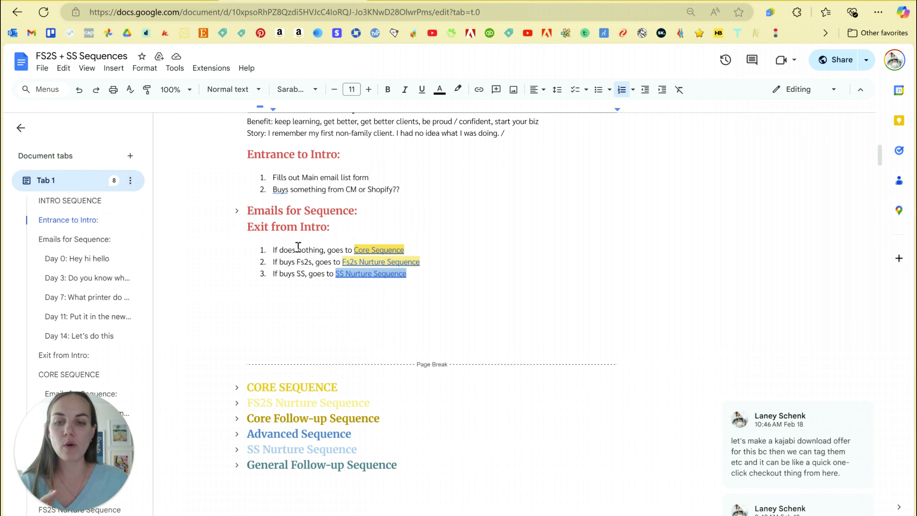
# Examine the "Exit from Intro" rules for contacts who do nothing, buy Fs2s or buy SS
pyautogui.moveTo(273, 251); pyautogui.dragTo(418, 249)
pyautogui.click(417, 248)
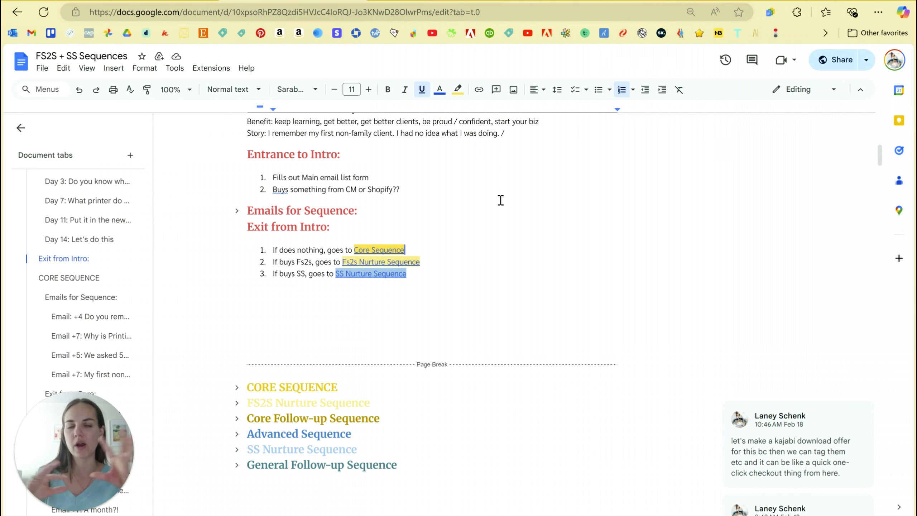
pyautogui.click(288, 262)
pyautogui.moveTo(275, 261); pyautogui.dragTo(315, 262)
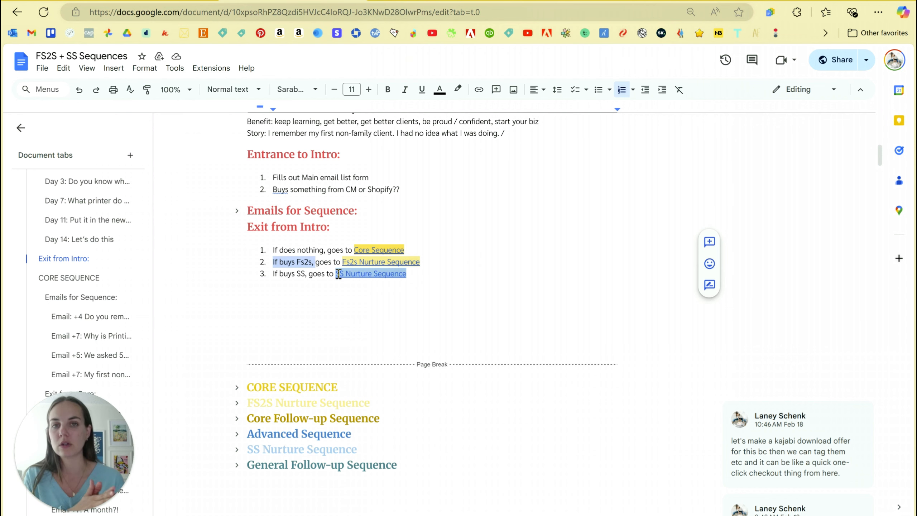
pyautogui.click(335, 250)
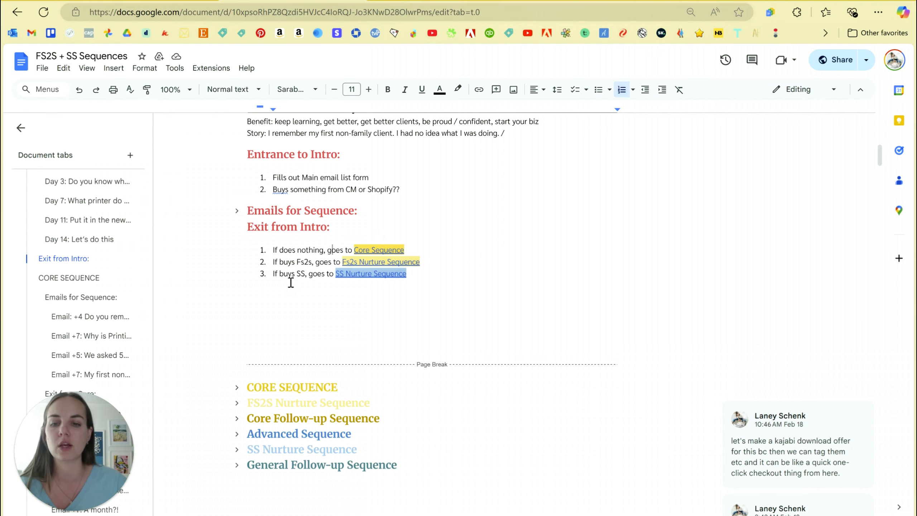
pyautogui.moveTo(307, 273); pyautogui.dragTo(295, 272)
pyautogui.click(450, 285)
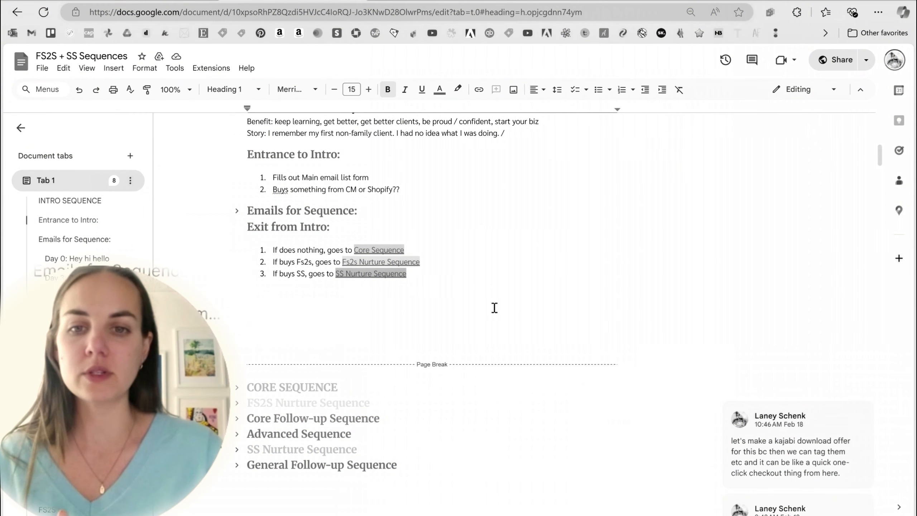
# Examine the list of remaining sequences below the Intro plan, from Core Sequence down to General Follow-up Sequence
pyautogui.scroll(-2, 445, 235)
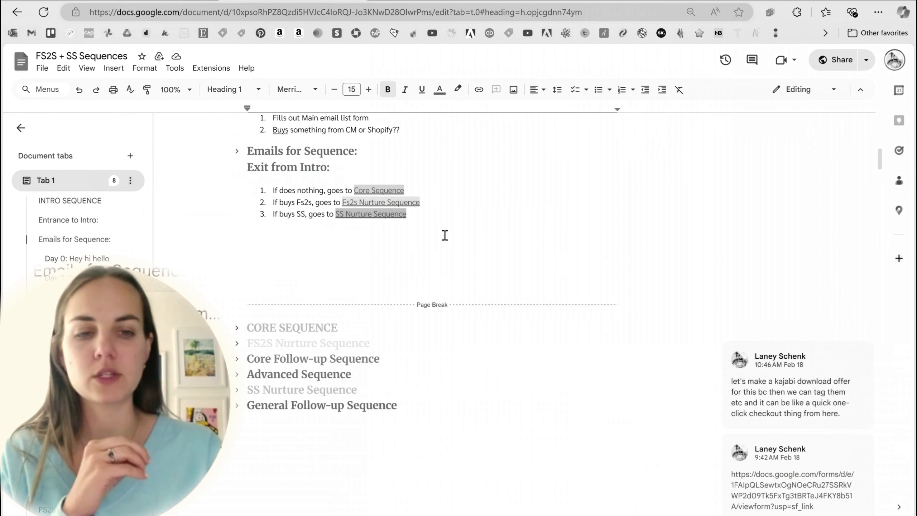
pyautogui.scroll(2, 445, 235)
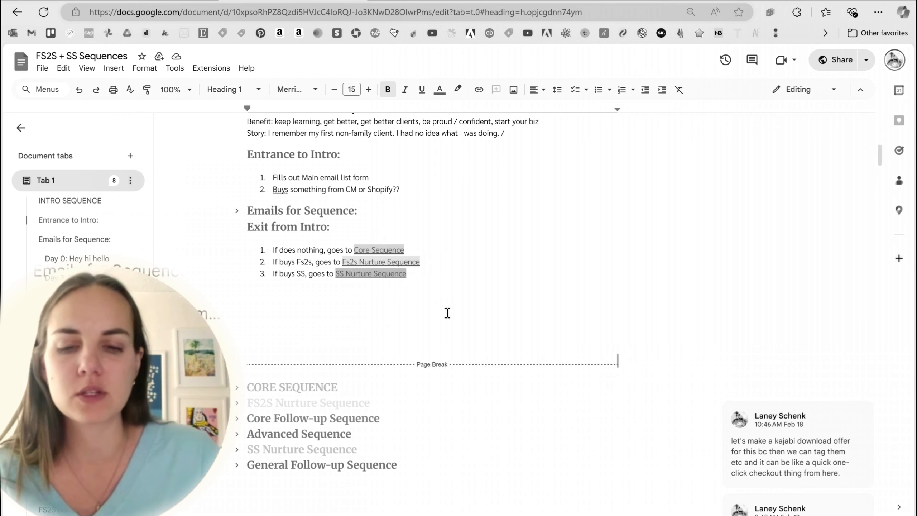
pyautogui.click(276, 465)
pyautogui.moveTo(295, 468); pyautogui.dragTo(403, 469)
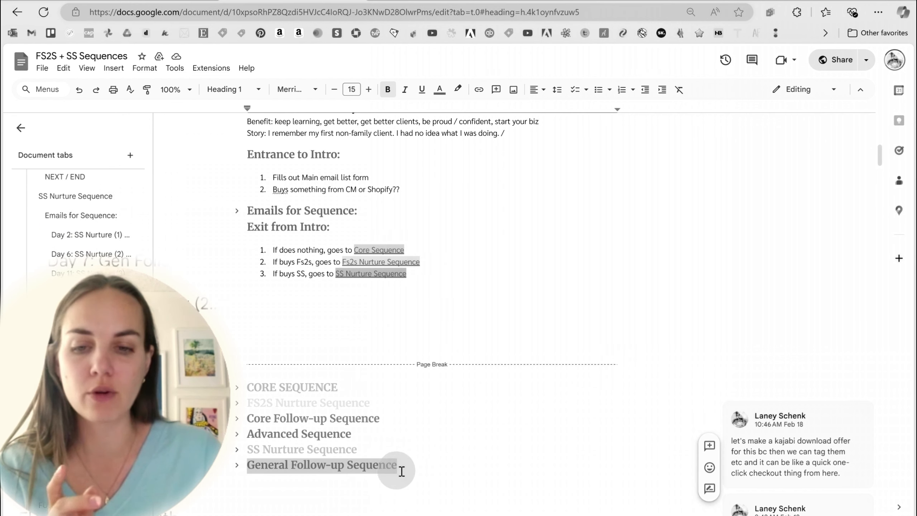
pyautogui.click(405, 469)
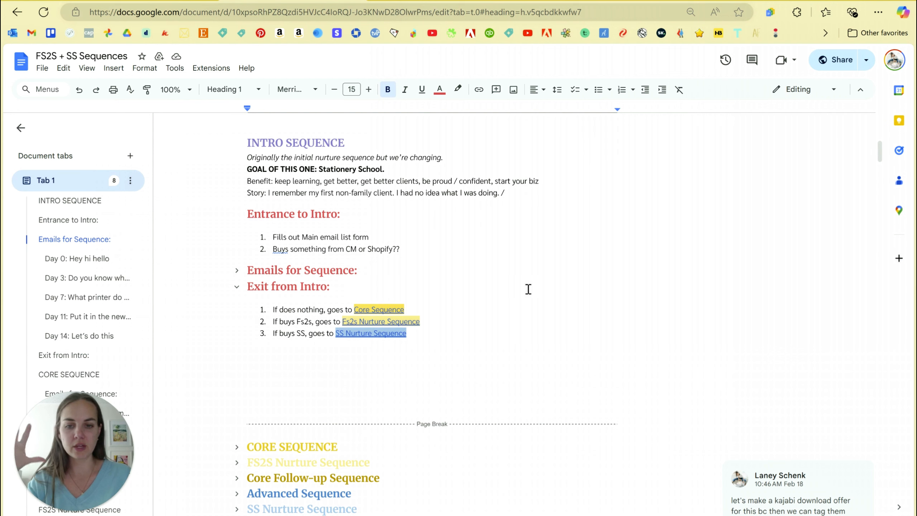
# Reread the Intro exit rule for contacts who buy Fs2s
pyautogui.moveTo(434, 320); pyautogui.dragTo(285, 318)
pyautogui.click(285, 318)
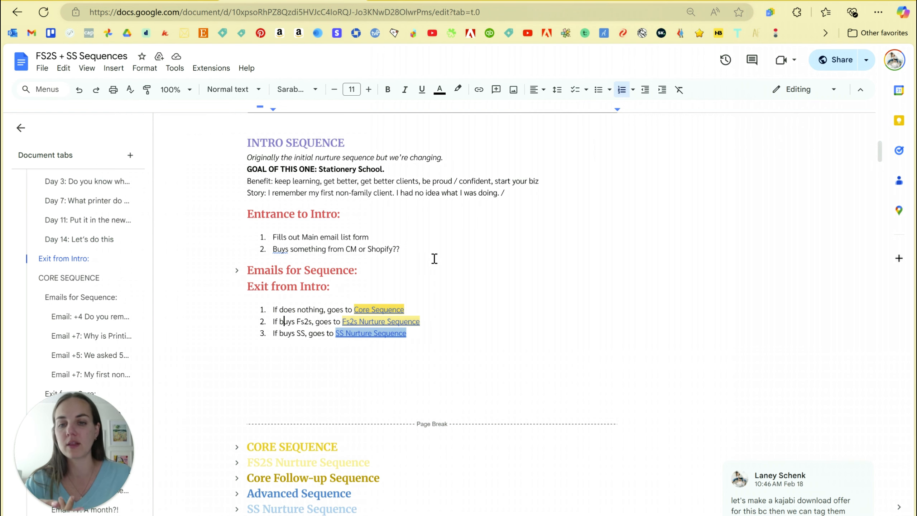
pyautogui.scroll(-2, 459, 206)
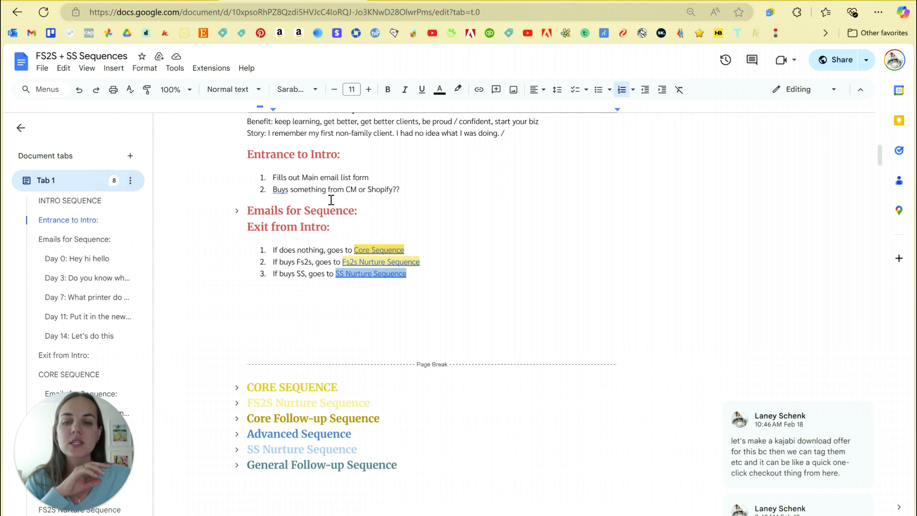
# Expand the Intro plan's "Emails for Sequence" section and check the emails against the goal line, Stationery School
pyautogui.click(236, 210)
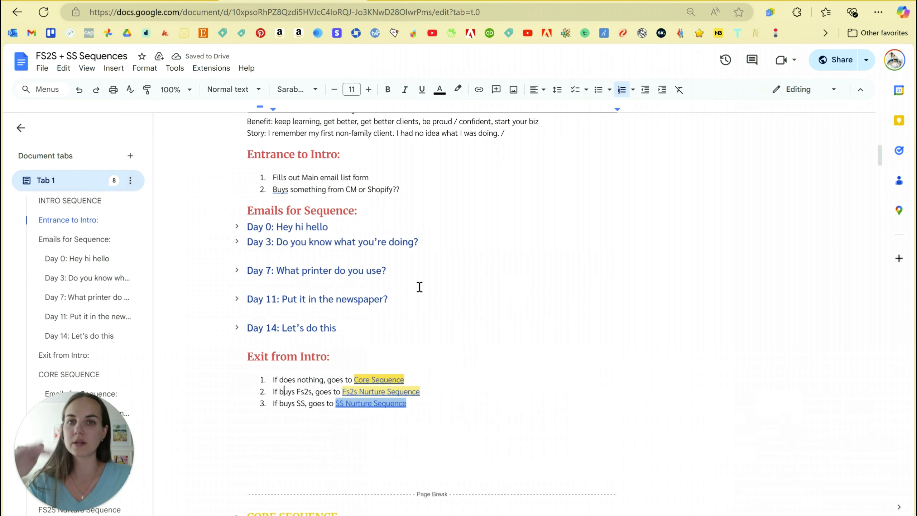
pyautogui.scroll(2, 433, 297)
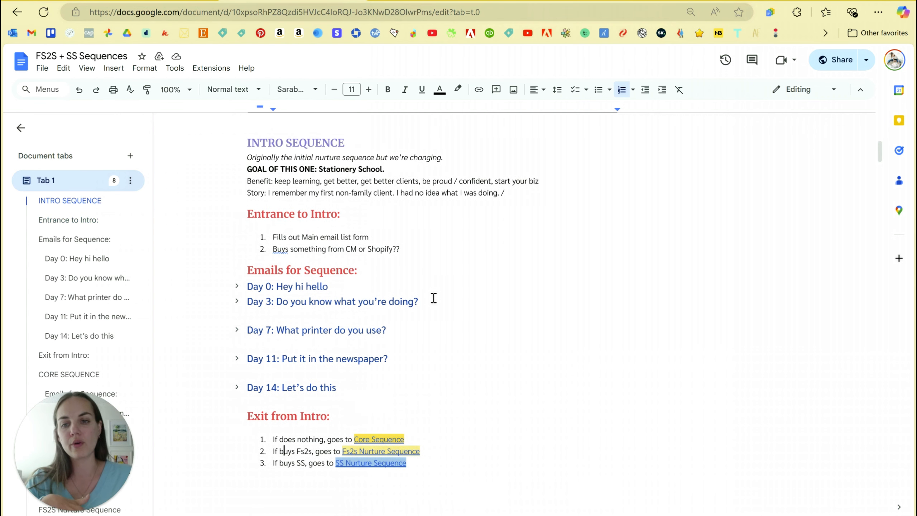
pyautogui.moveTo(249, 174); pyautogui.dragTo(390, 172)
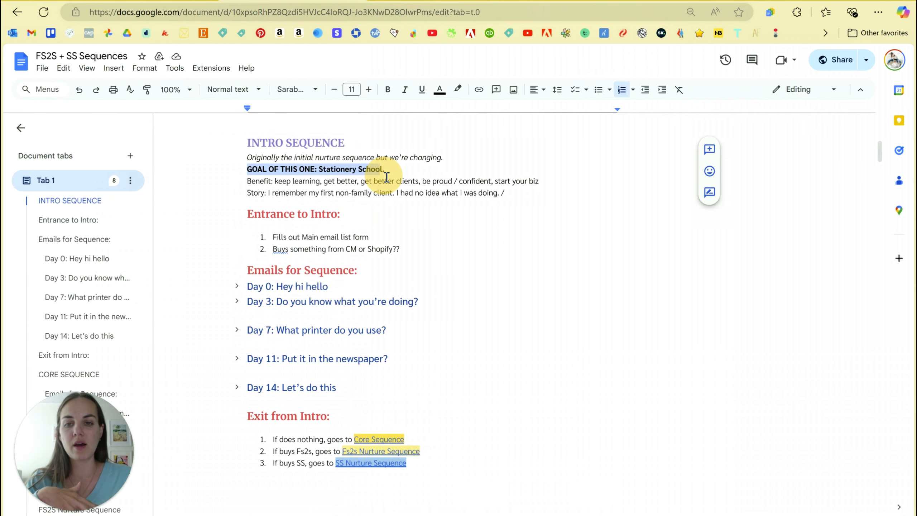
pyautogui.click(393, 173)
# Examine the timing and title of the final Intro email, "Day 14: Let's do this"
pyautogui.scroll(-2, 394, 173)
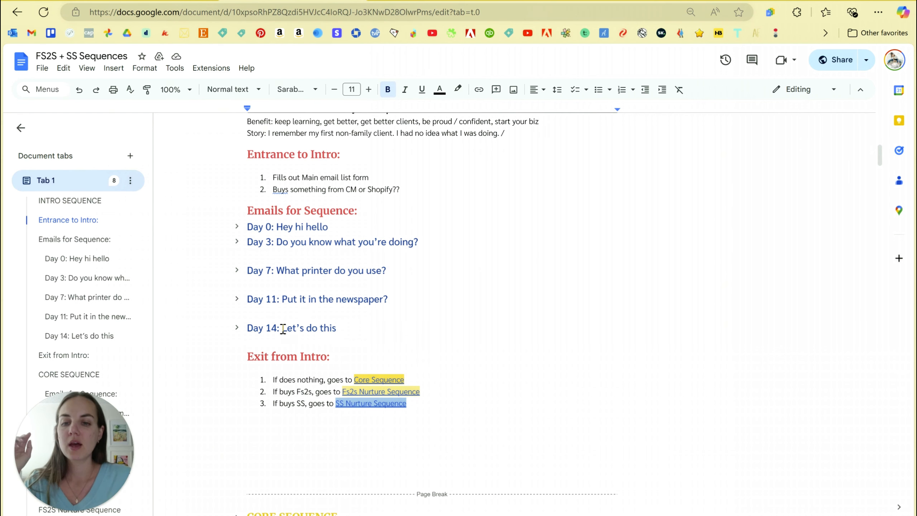
pyautogui.moveTo(266, 329); pyautogui.dragTo(331, 333)
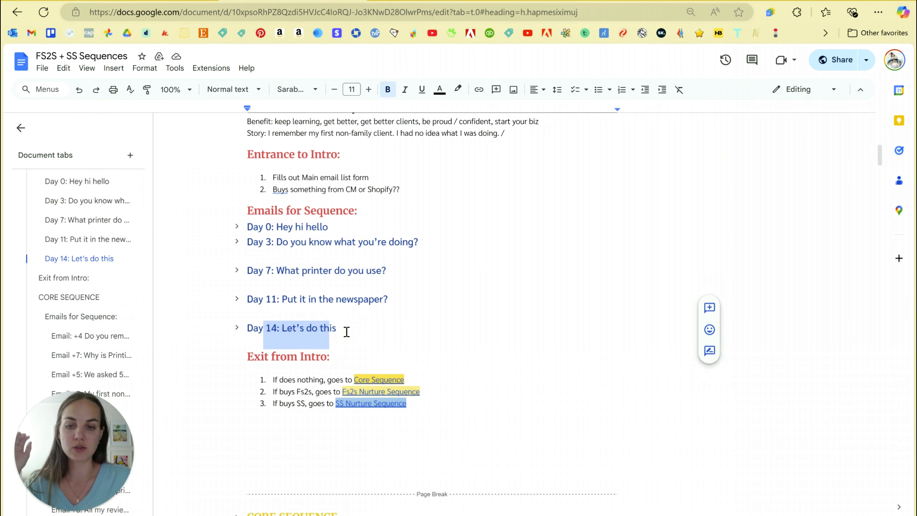
pyautogui.click(346, 331)
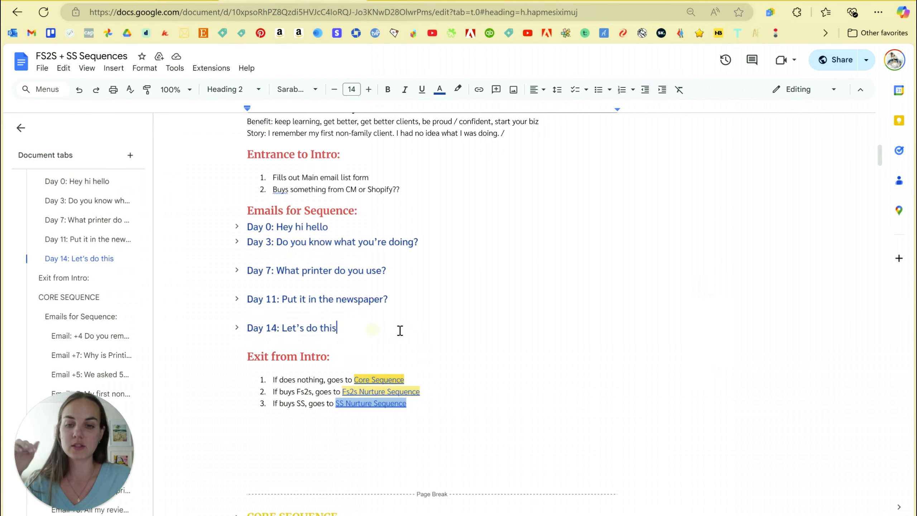
pyautogui.click(337, 330)
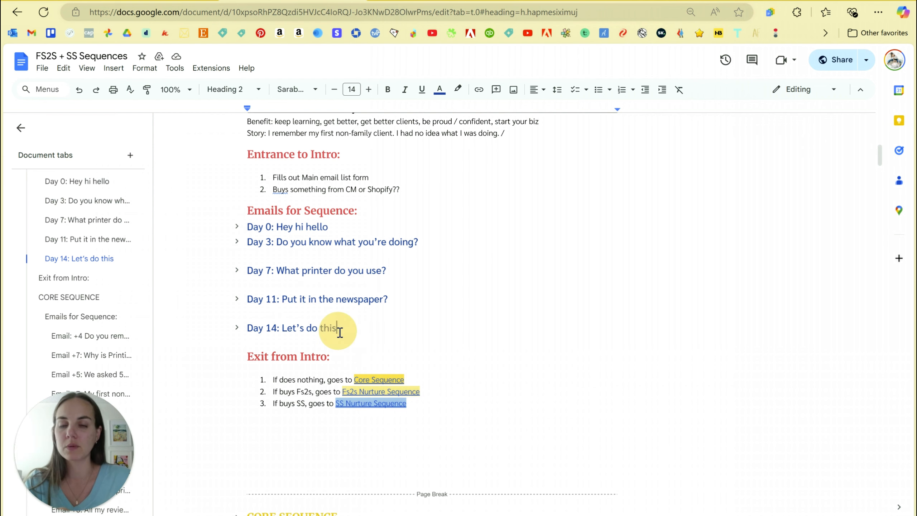
pyautogui.doubleClick(273, 329)
pyautogui.click(293, 329)
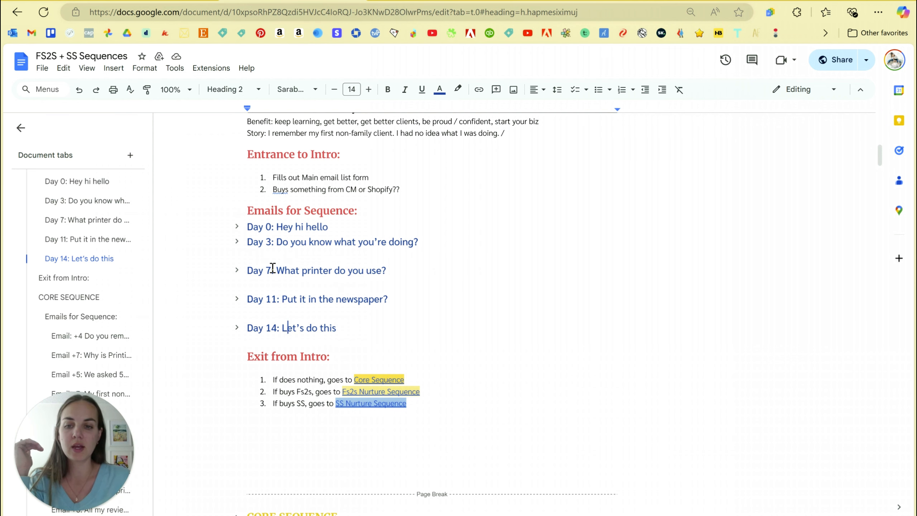
# Try relabelling the "Day 7" part of the "What printer do you use?" email heading as "+4"
pyautogui.moveTo(271, 272); pyautogui.dragTo(248, 272)
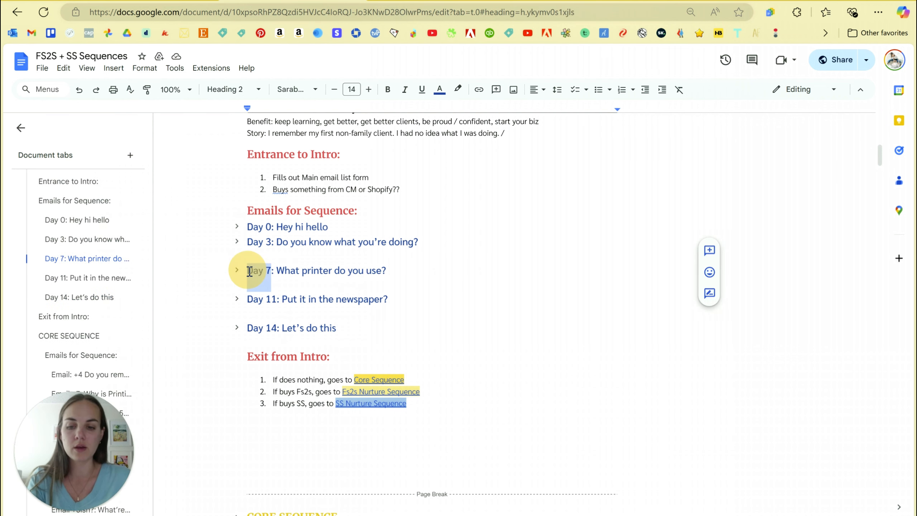
pyautogui.write('+4')
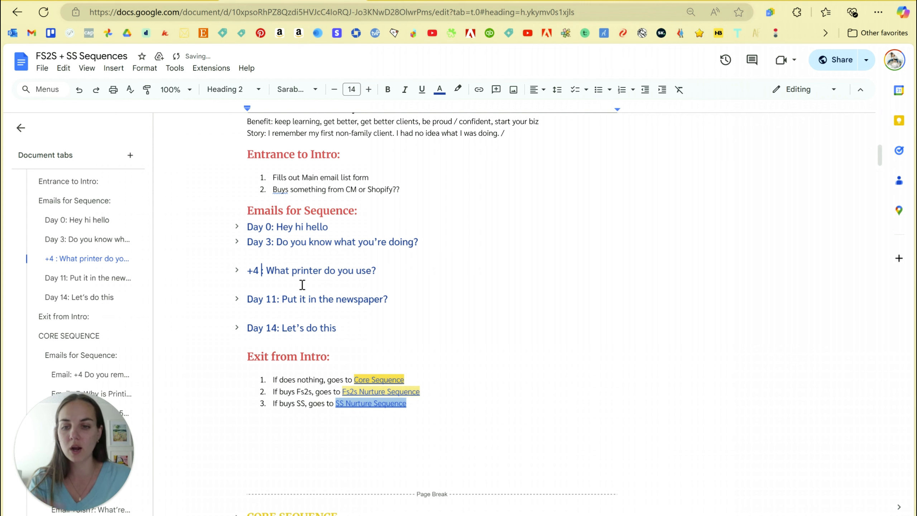
pyautogui.hotkey('ctrl', 'z')
pyautogui.click(329, 271)
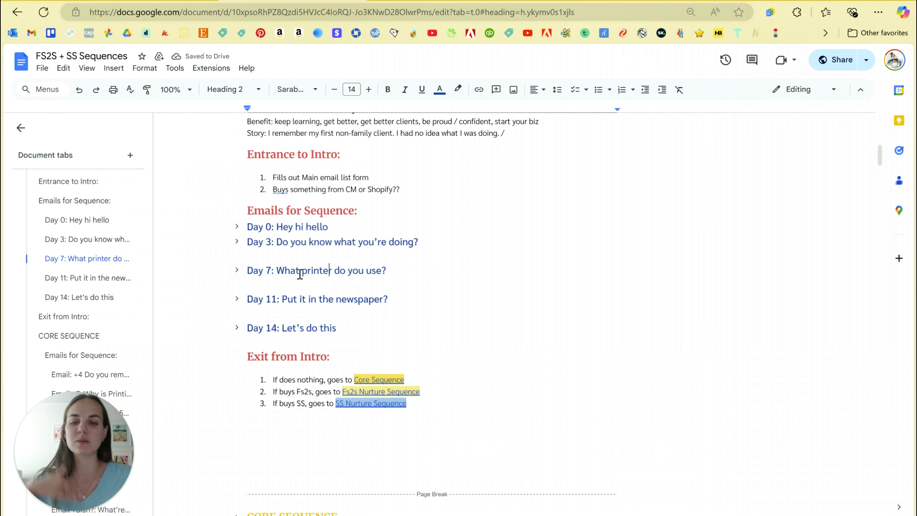
# Expand the "Day 0: Hey hi hello" email and read its full text down to the sign-off
pyautogui.moveTo(246, 227); pyautogui.dragTo(340, 327)
pyautogui.click(340, 328)
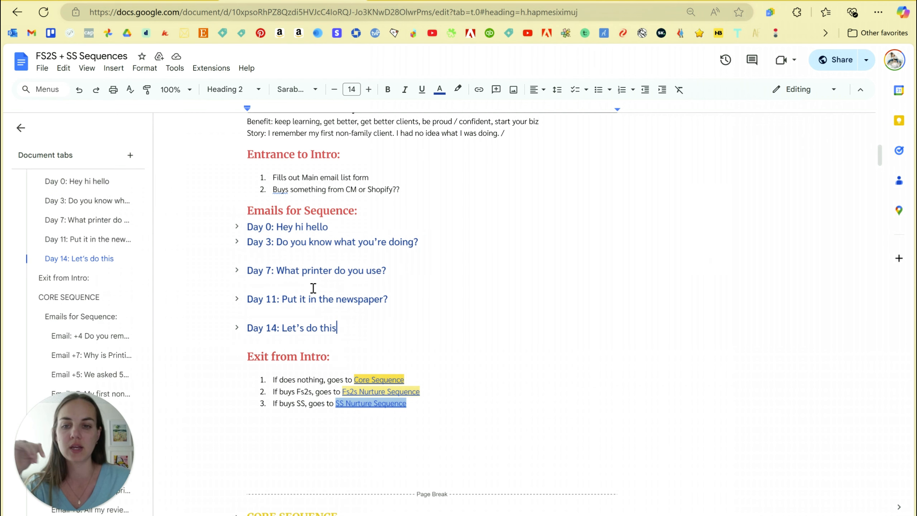
pyautogui.click(237, 227)
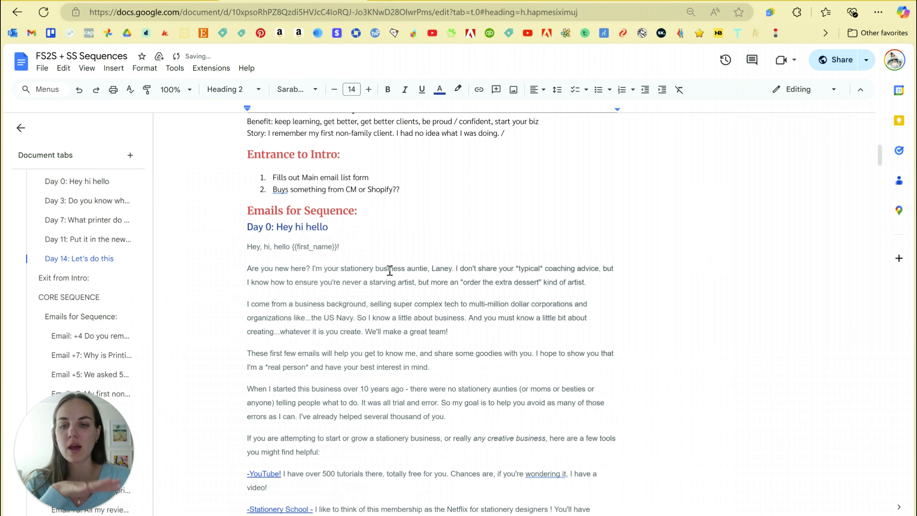
pyautogui.scroll(-2, 389, 269)
pyautogui.scroll(-2, 367, 211)
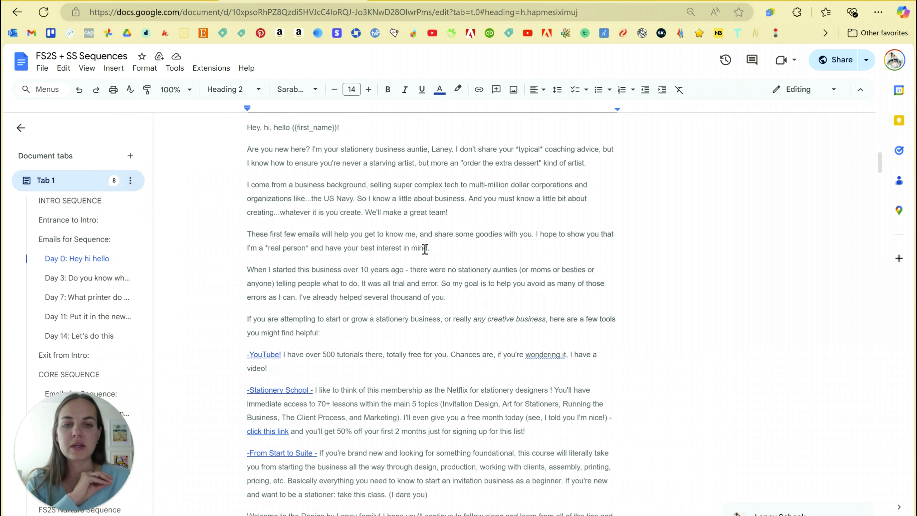
pyautogui.scroll(-2, 424, 248)
pyautogui.scroll(-2, 424, 249)
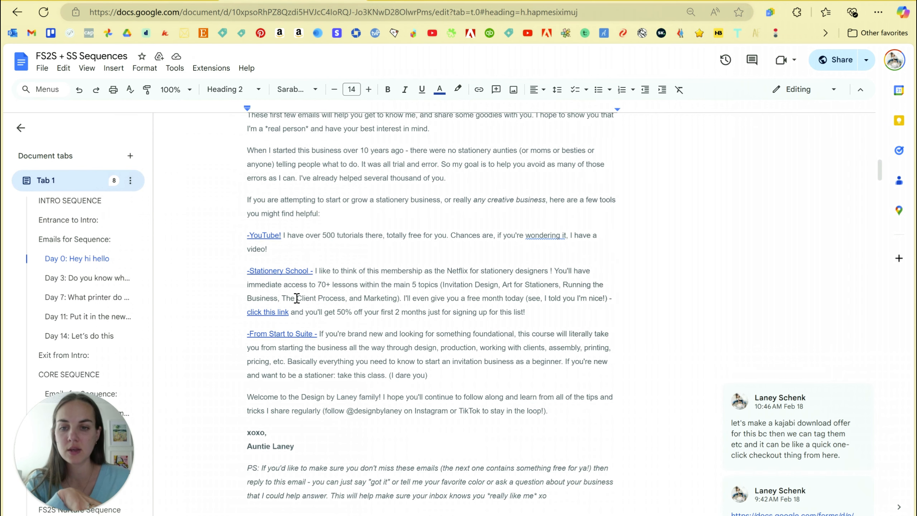
pyautogui.scroll(-2, 311, 349)
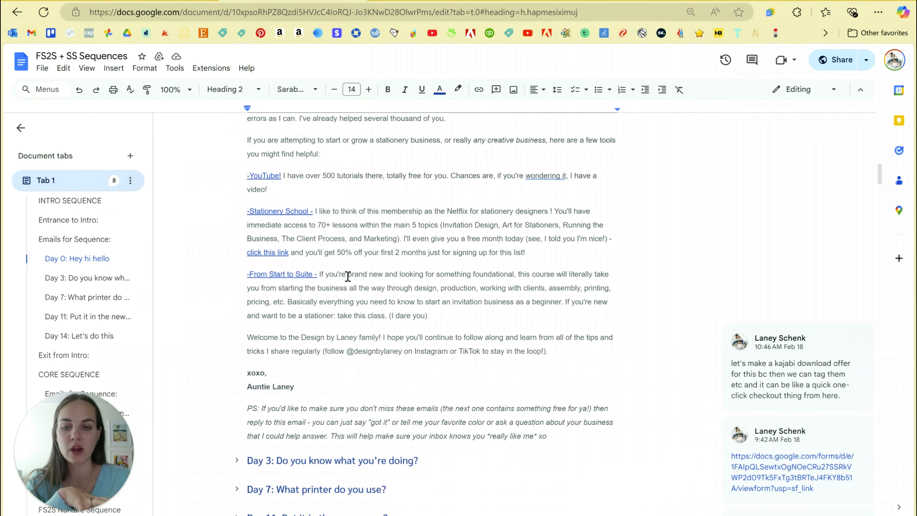
pyautogui.scroll(-2, 347, 277)
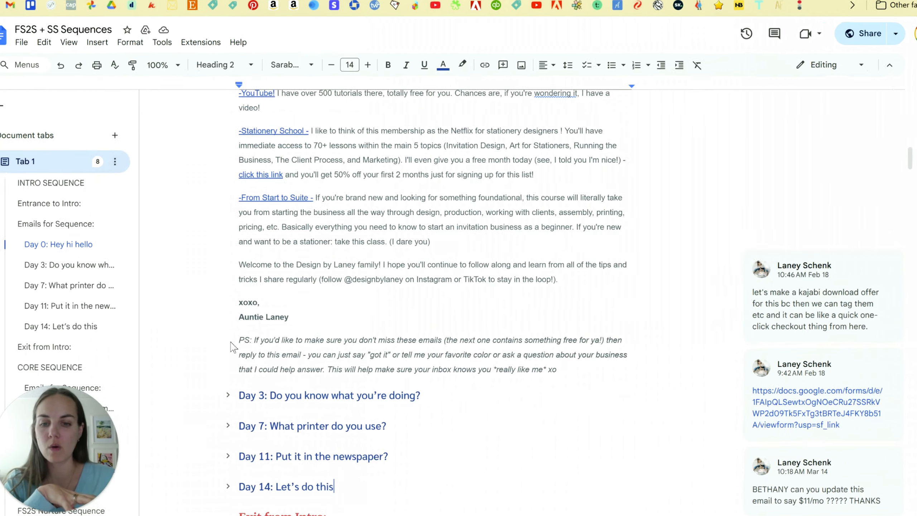
# Examine the Day 0 email's PS paragraph, which asks subscribers to reply to the email
pyautogui.moveTo(231, 343); pyautogui.dragTo(586, 377)
pyautogui.moveTo(683, 321); pyautogui.dragTo(663, 320)
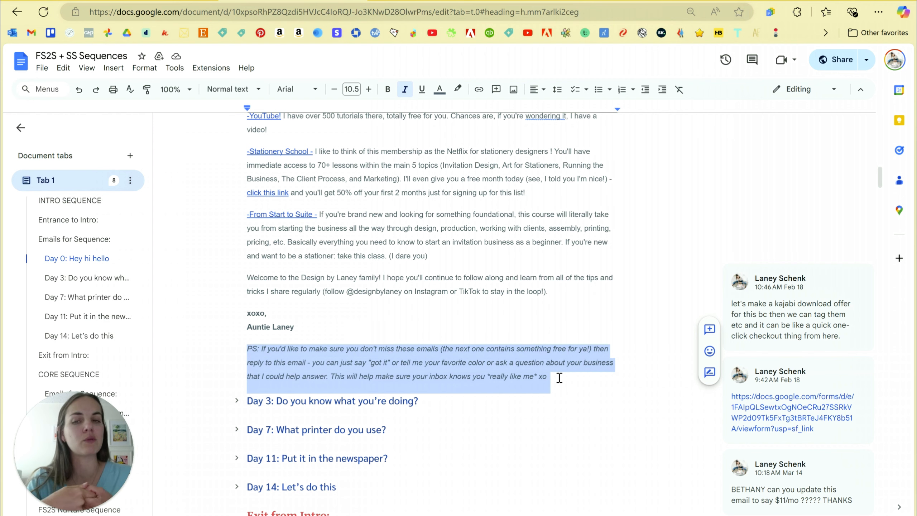
pyautogui.click(559, 378)
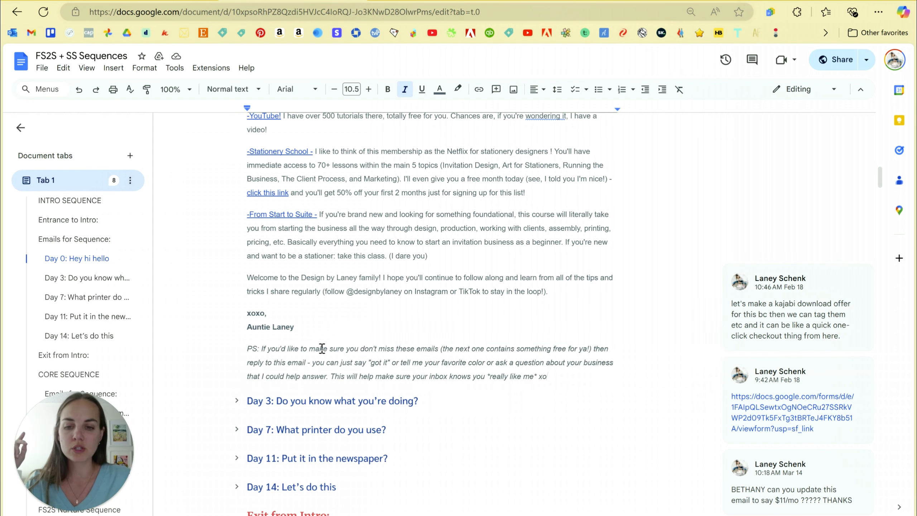
pyautogui.moveTo(253, 362); pyautogui.dragTo(399, 366)
pyautogui.click(399, 366)
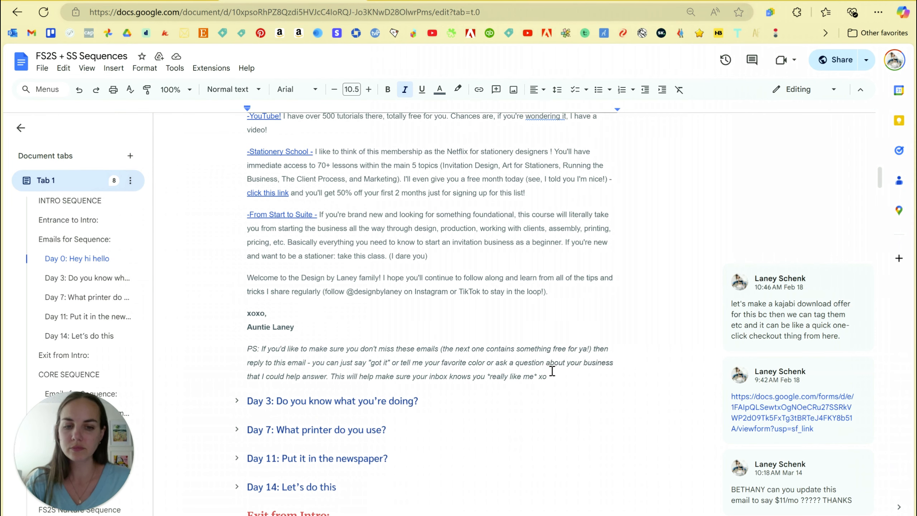
pyautogui.moveTo(561, 377); pyautogui.dragTo(421, 363)
pyautogui.click(420, 362)
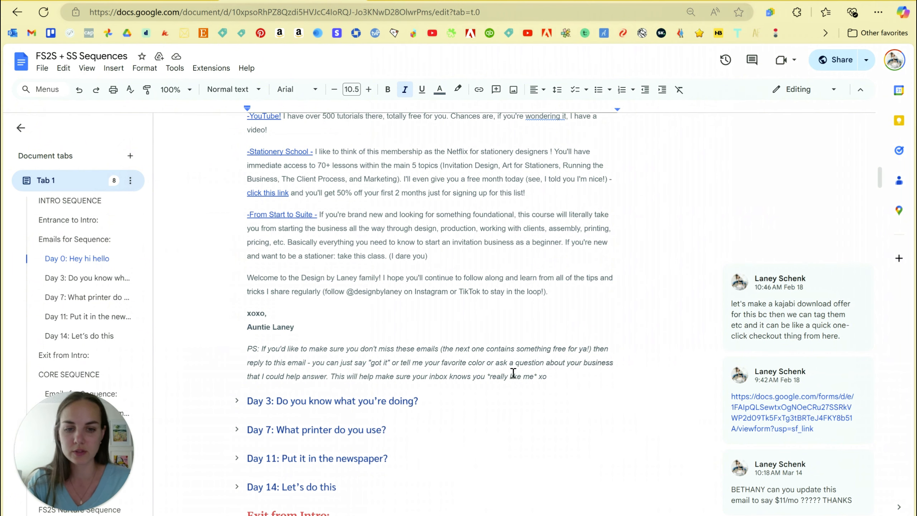
# Examine the Day 0 email's greeting line and its {{first_name}} placeholder
pyautogui.scroll(8, 513, 372)
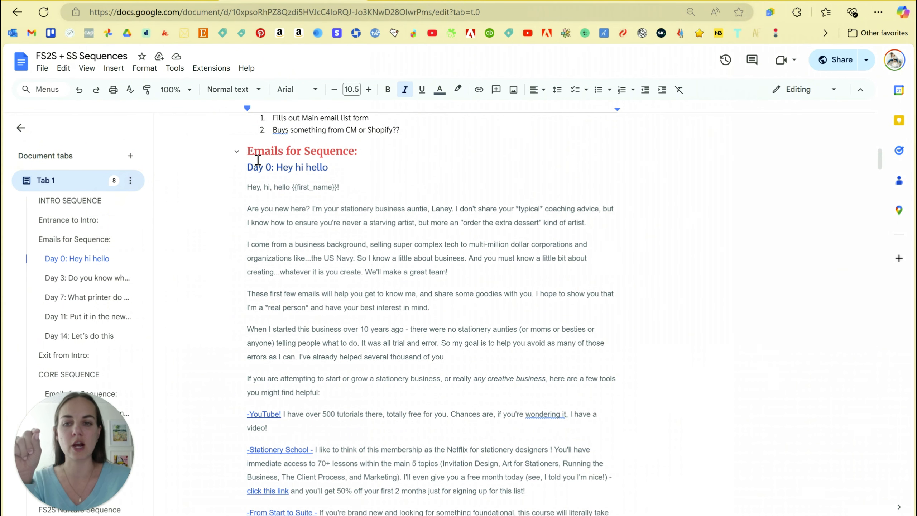
pyautogui.scroll(-3, 367, 234)
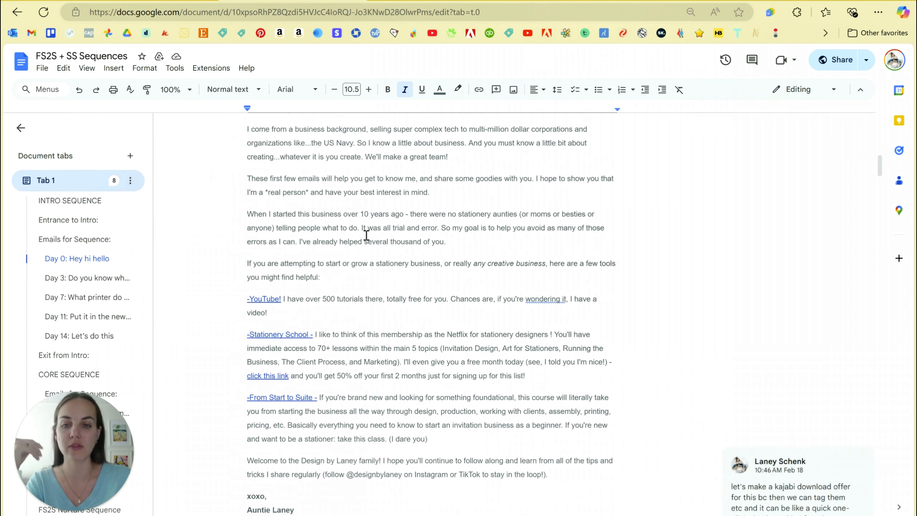
pyautogui.scroll(3, 338, 213)
pyautogui.click(328, 168)
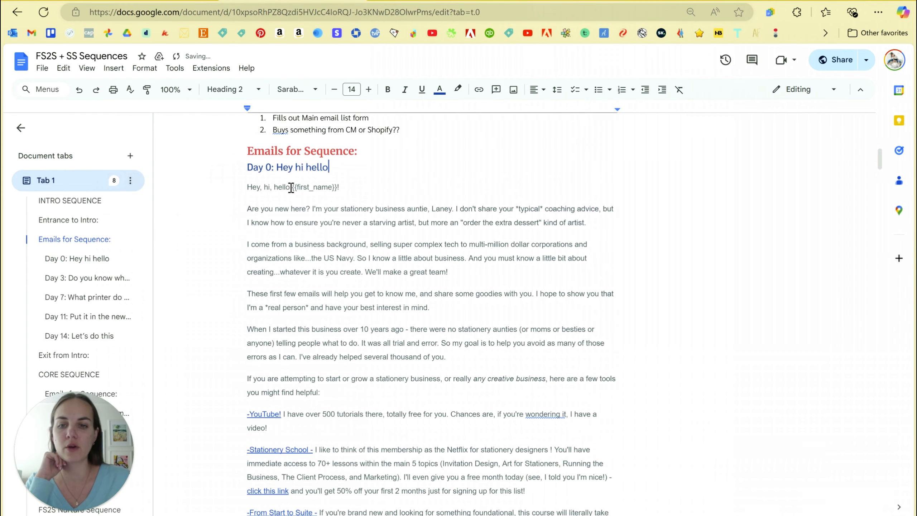
pyautogui.moveTo(291, 187); pyautogui.dragTo(331, 190)
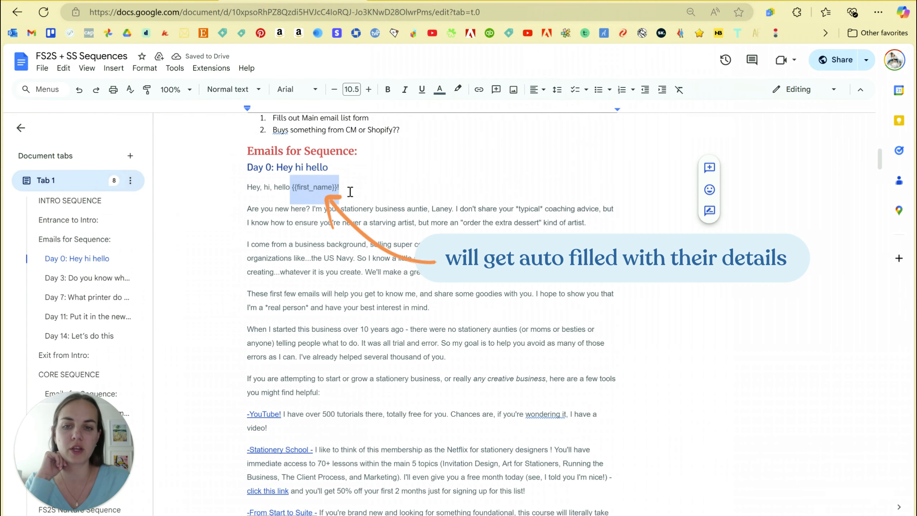
pyautogui.click(350, 191)
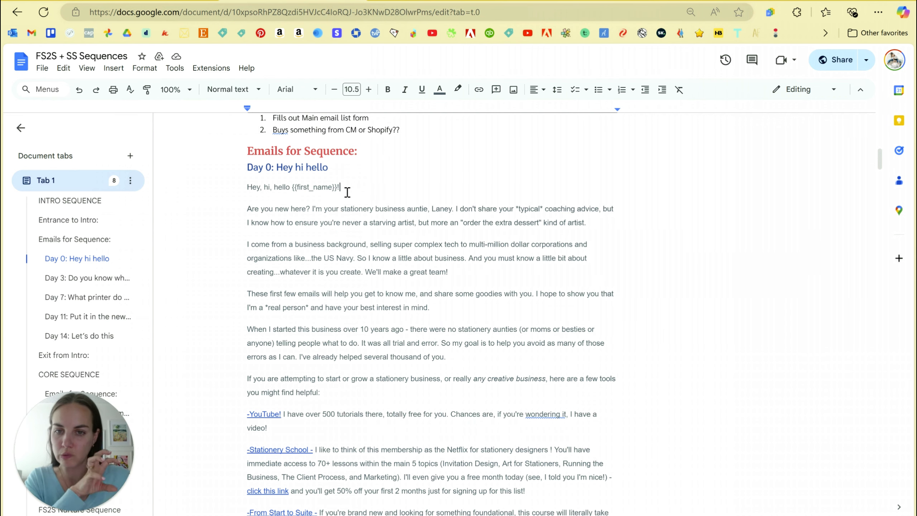
pyautogui.moveTo(337, 188); pyautogui.dragTo(289, 188)
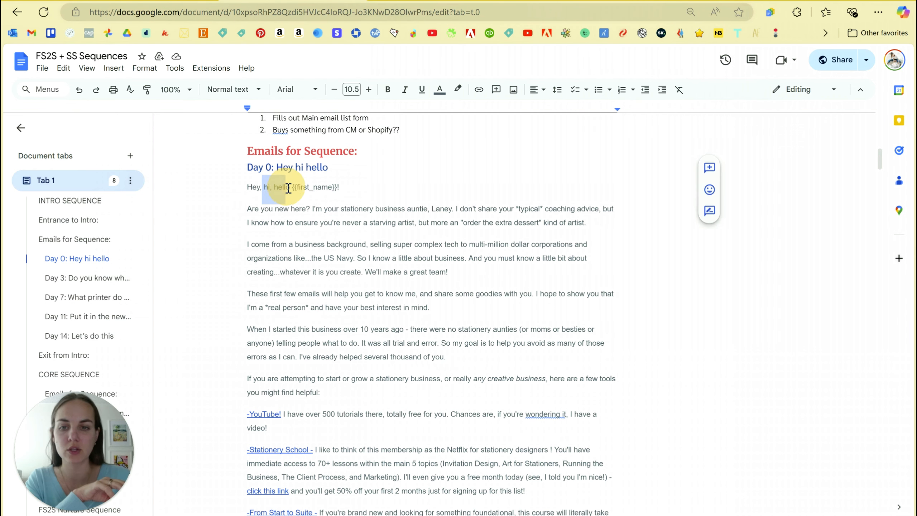
pyautogui.click(329, 203)
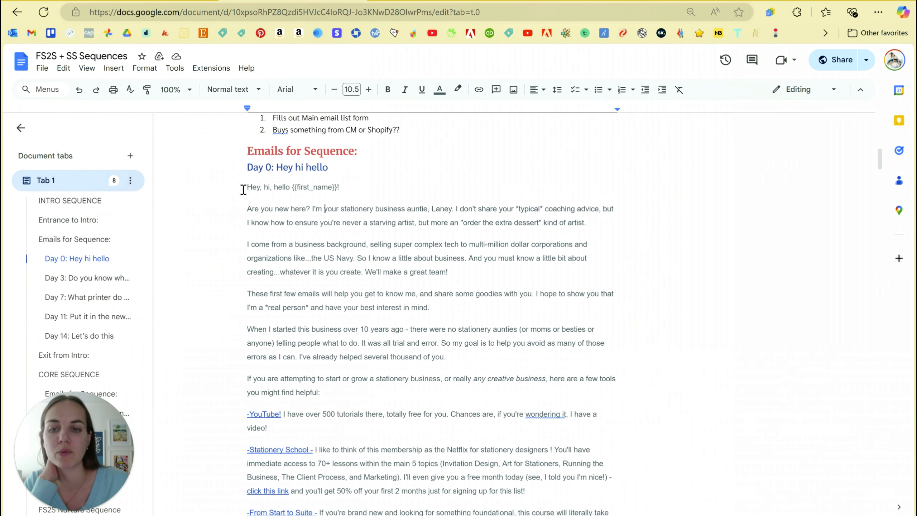
# Collapse the Day 0 email and expand the "Day 3: Do you know what you're doing?" email
pyautogui.click(238, 167)
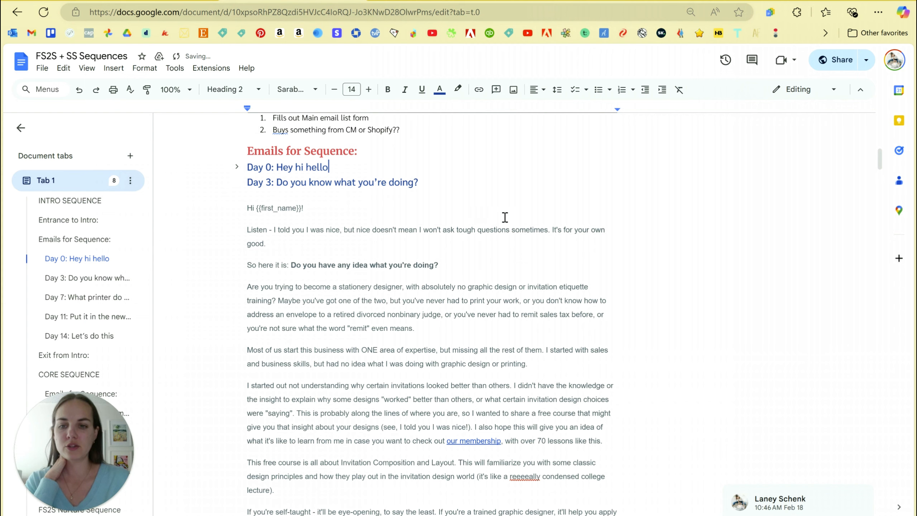
# Read the Day 3 email down to its "Take the Course" link and sign-off, and collapse it
pyautogui.scroll(-3, 491, 221)
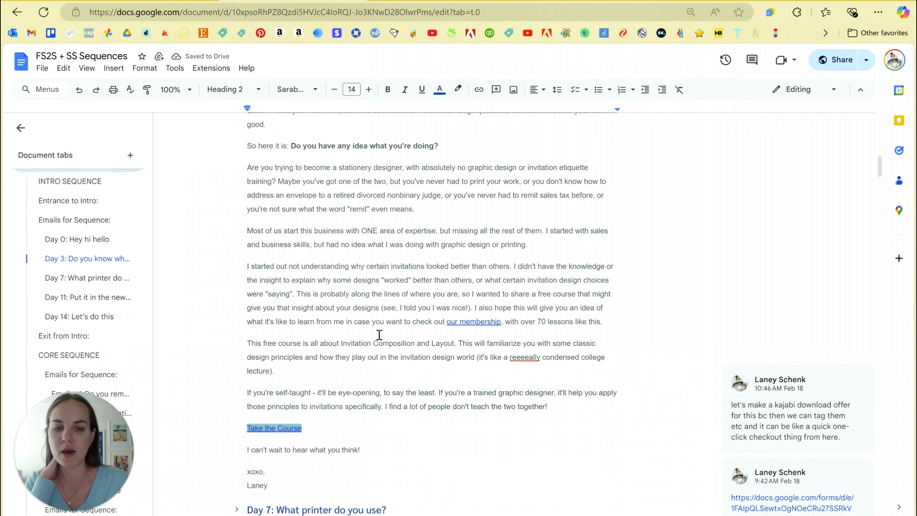
pyautogui.scroll(-2, 453, 268)
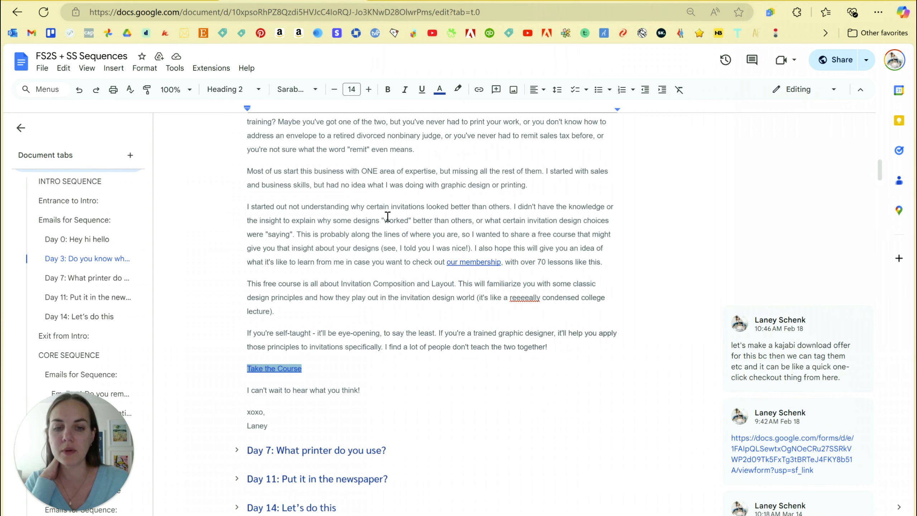
pyautogui.scroll(3, 416, 332)
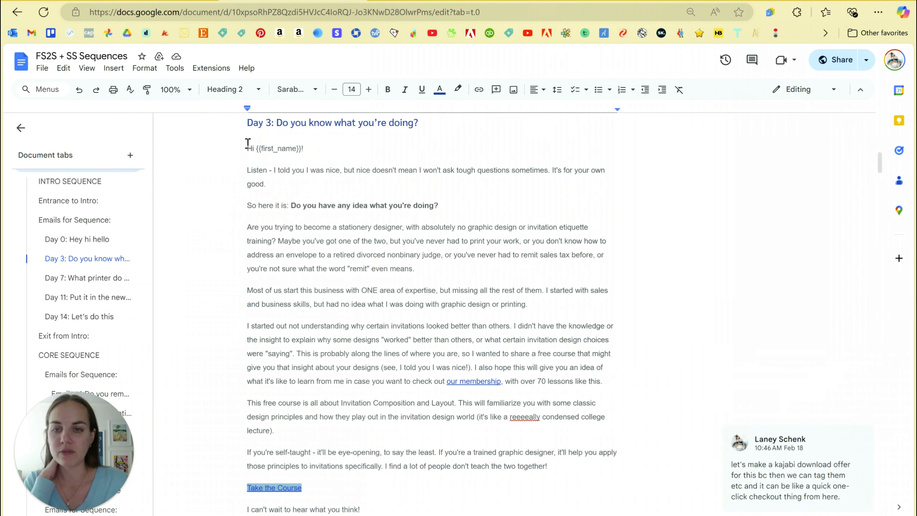
pyautogui.click(237, 124)
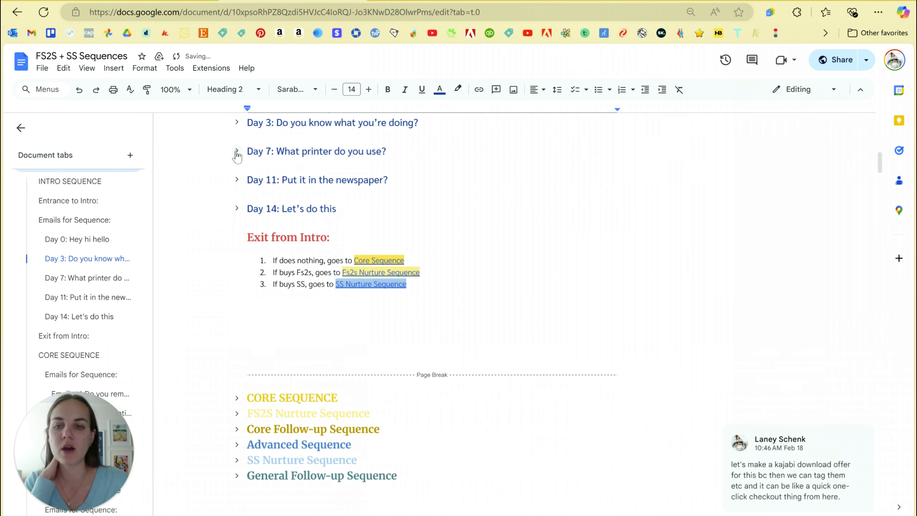
# Expand the "Day 7: What printer do you use?" email for a brief look and collapse it again
pyautogui.click(237, 152)
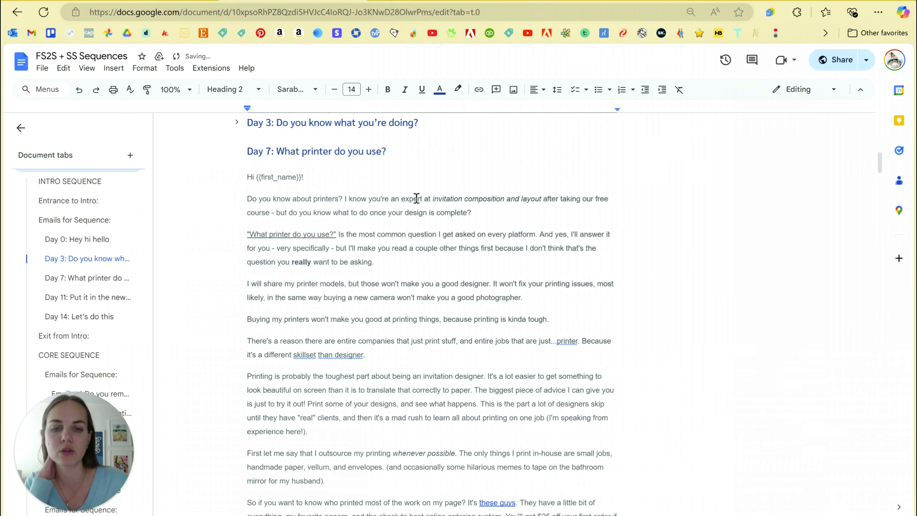
pyautogui.scroll(3, 397, 198)
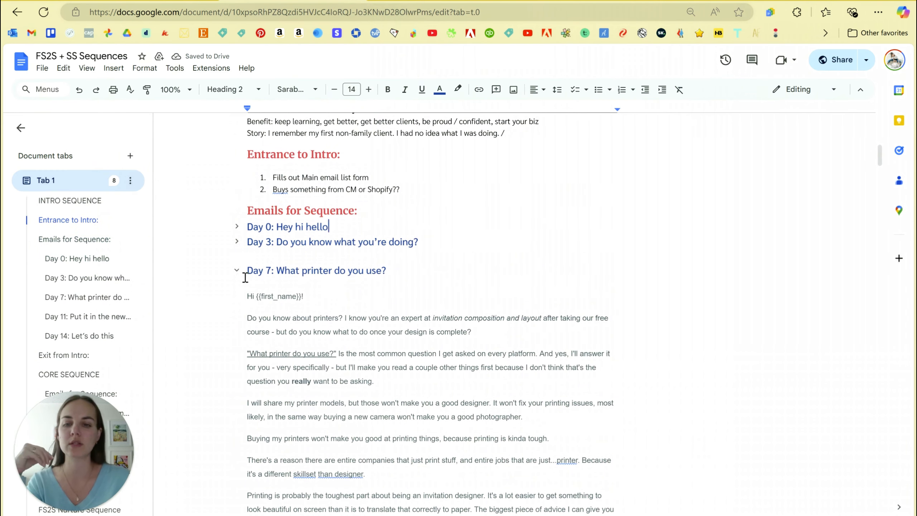
pyautogui.click(236, 270)
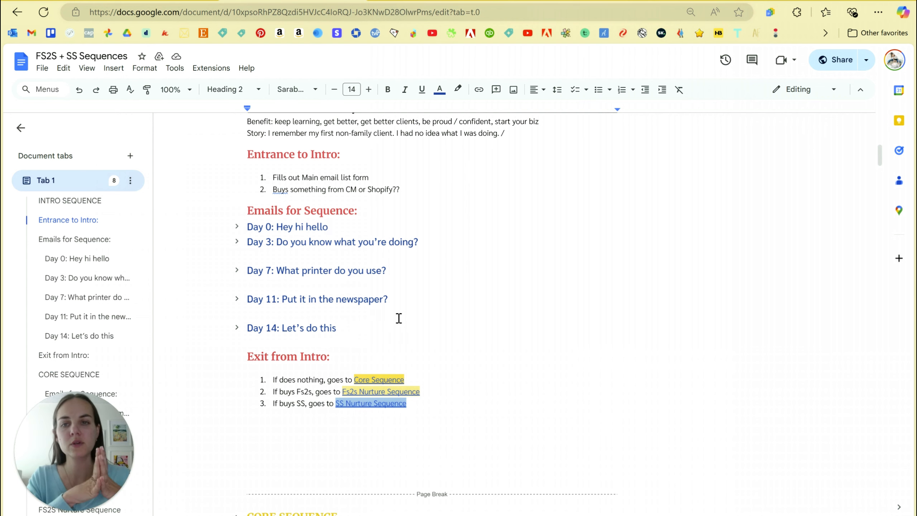
# Switch to Kajabi, examine the Email Sequence Report for Intro Sequence Test, and return to the sequence overview
pyautogui.click(399, 226)
pyautogui.click(187, 1)
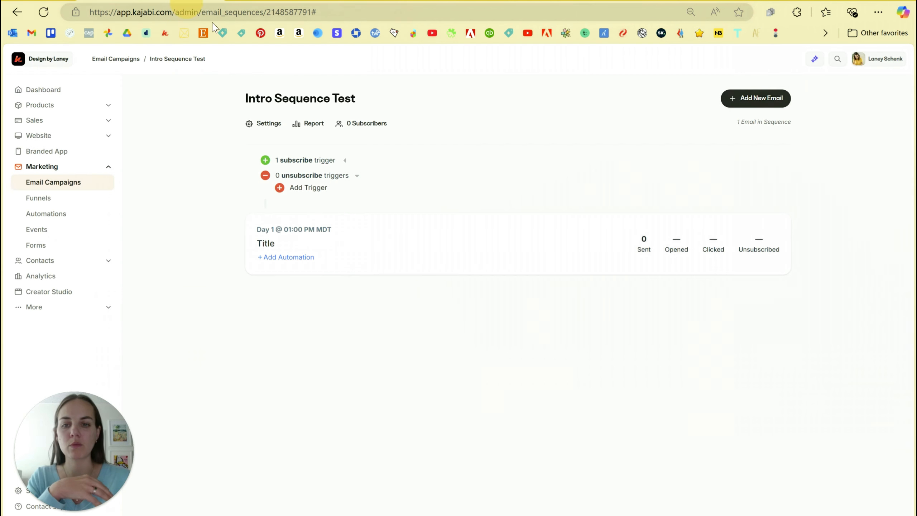
pyautogui.click(316, 128)
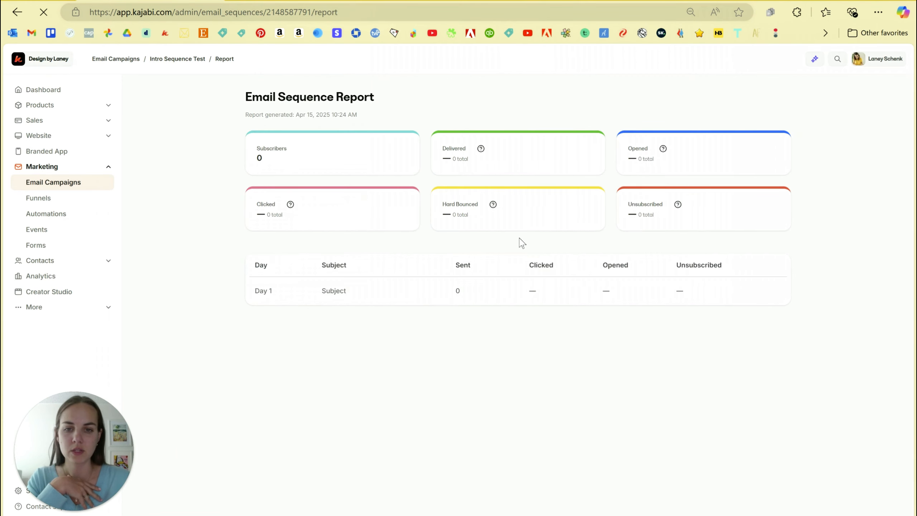
pyautogui.moveTo(469, 215); pyautogui.dragTo(447, 205)
pyautogui.click(447, 205)
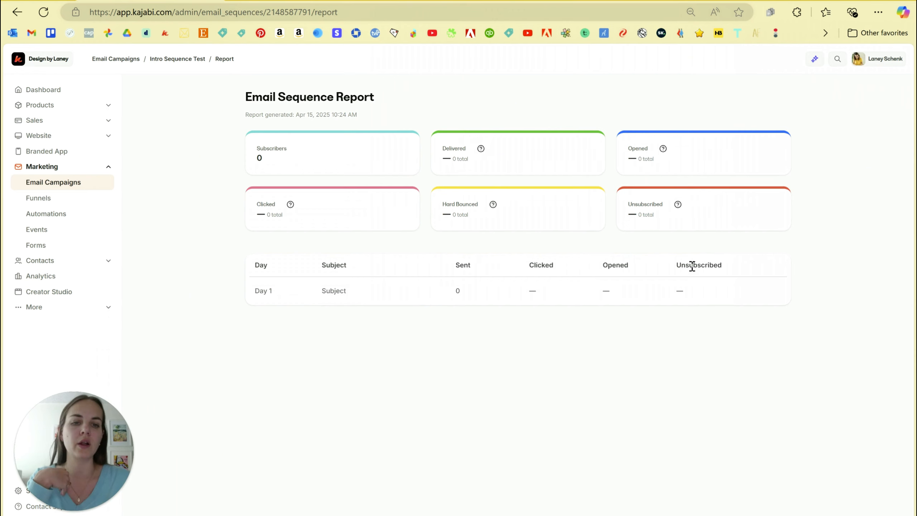
pyautogui.click(17, 12)
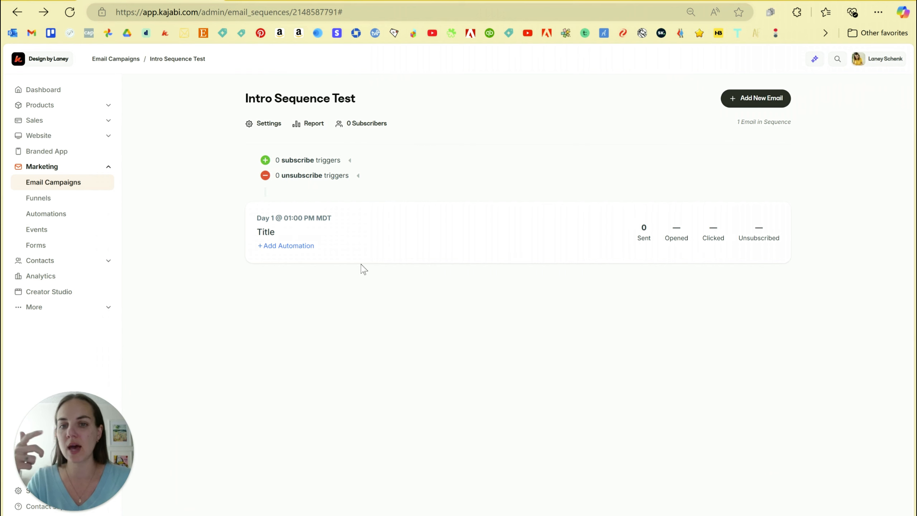
# Switch to the planning document and read the expanded Day 7 email from its heading down to the sign-off
pyautogui.hotkey('ctrl', 'Tab')
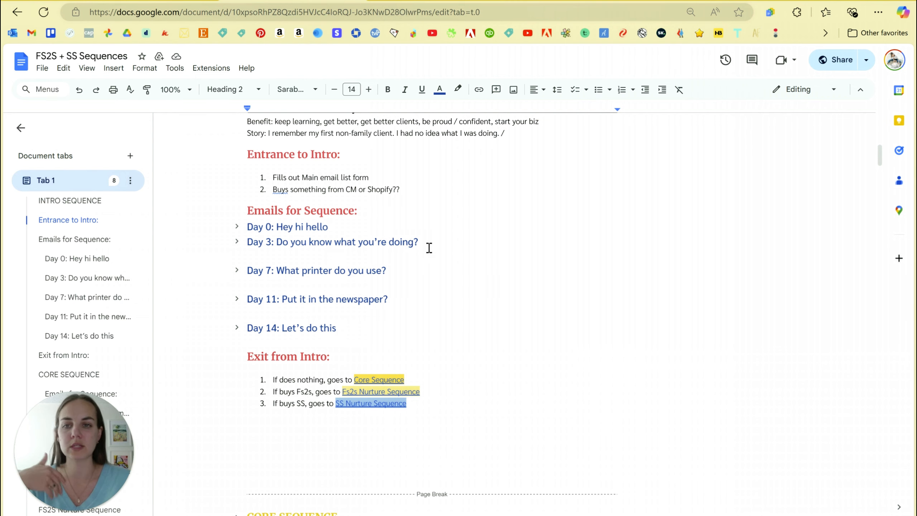
pyautogui.hotkey('ctrl', 'shift', 'Tab')
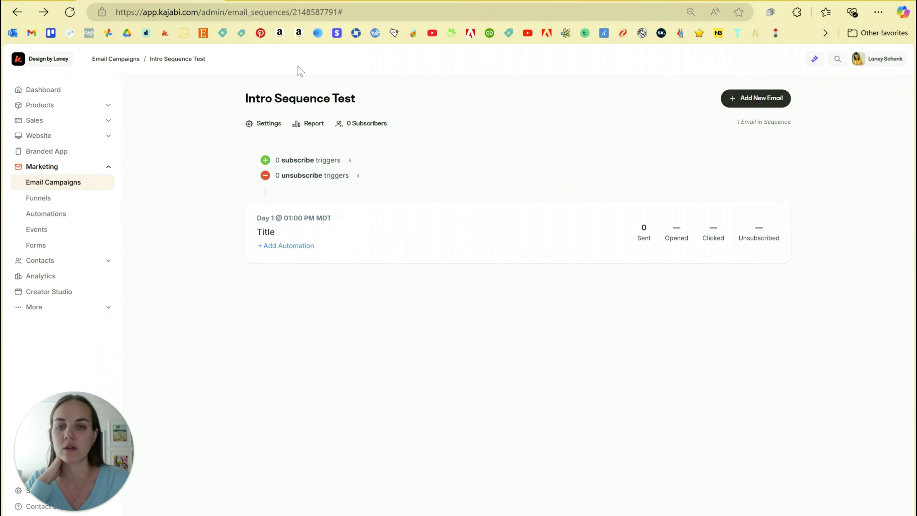
pyautogui.hotkey('ctrl', 'Tab')
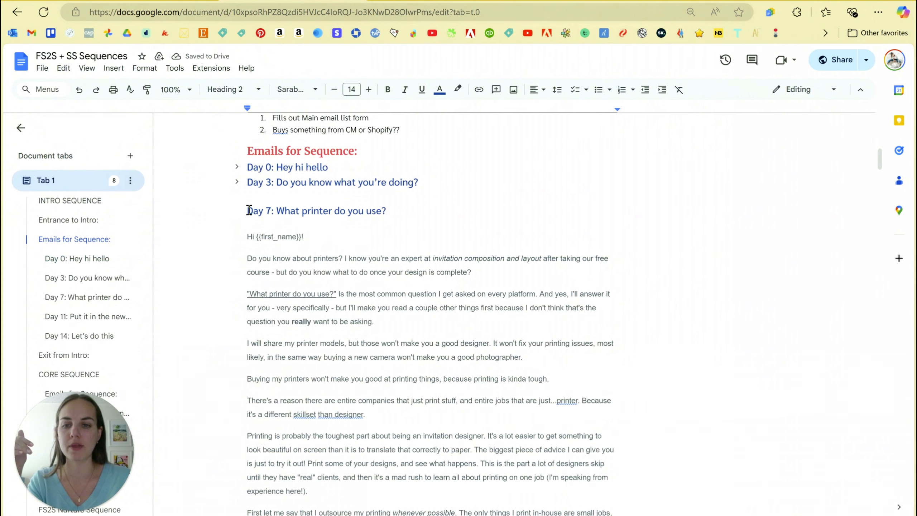
pyautogui.moveTo(247, 210); pyautogui.dragTo(385, 208)
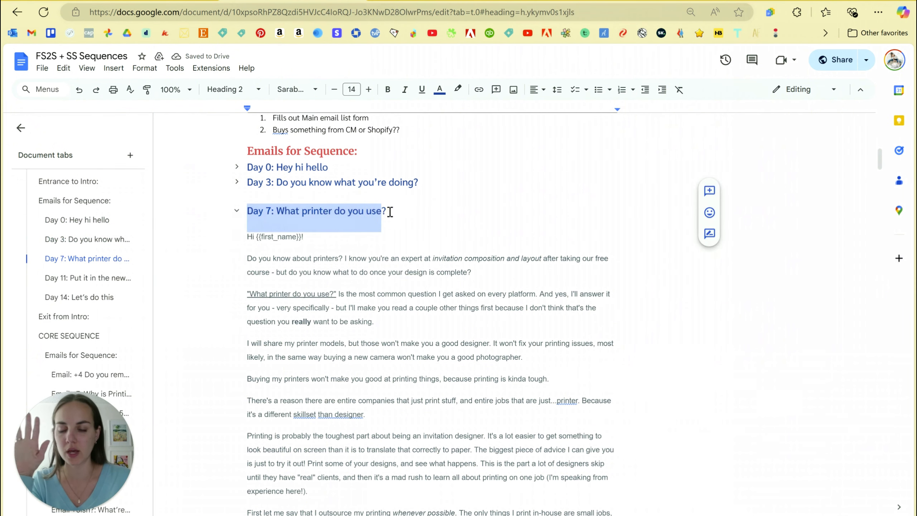
pyautogui.click(388, 210)
pyautogui.scroll(-2, 351, 233)
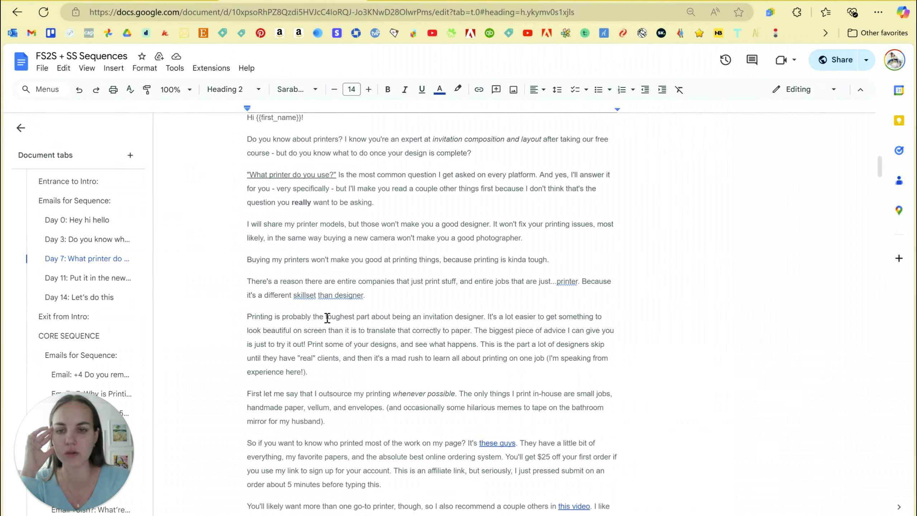
pyautogui.scroll(-3, 324, 211)
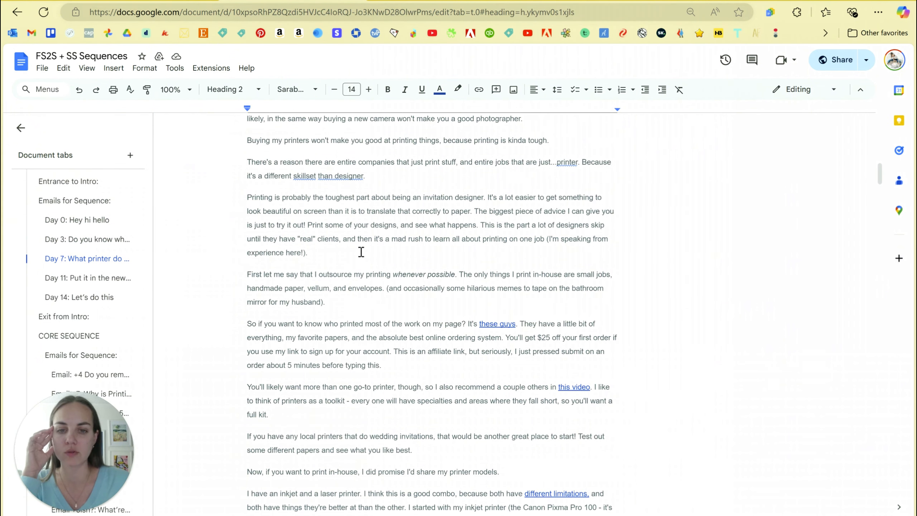
pyautogui.scroll(-3, 361, 252)
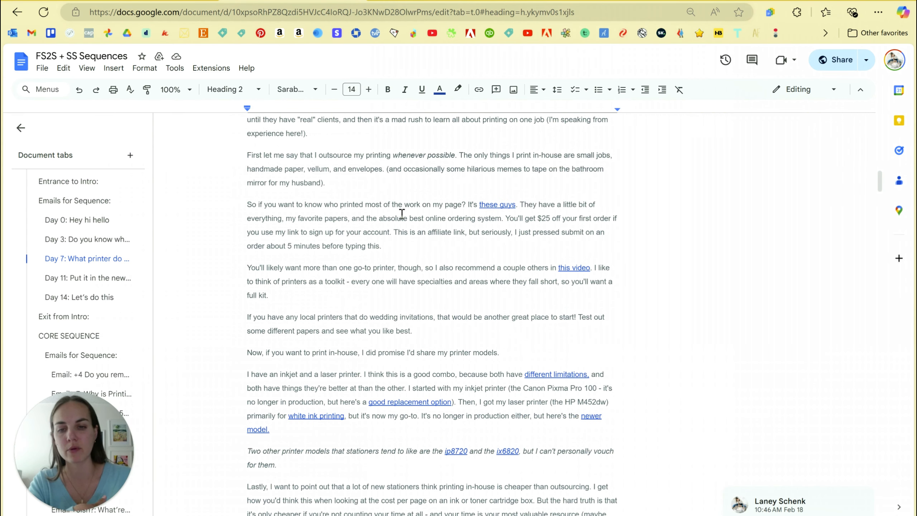
pyautogui.scroll(-2, 402, 214)
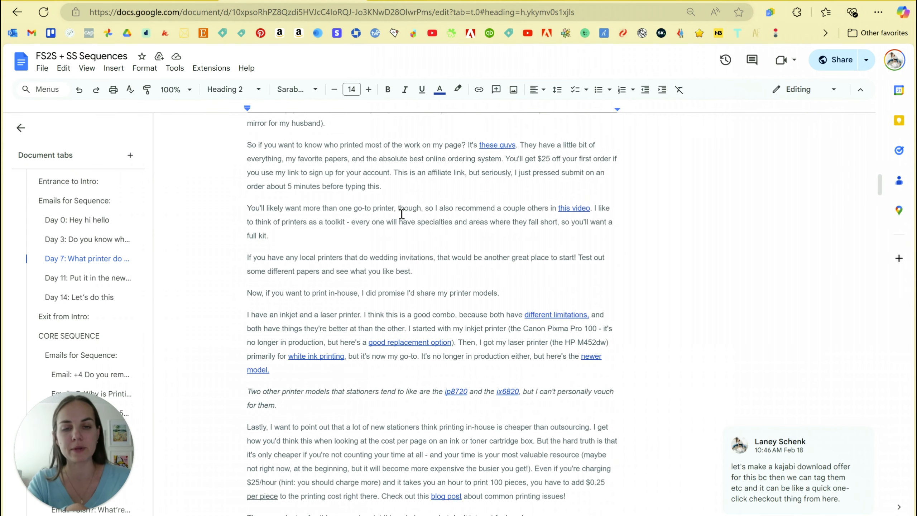
pyautogui.scroll(-4, 400, 316)
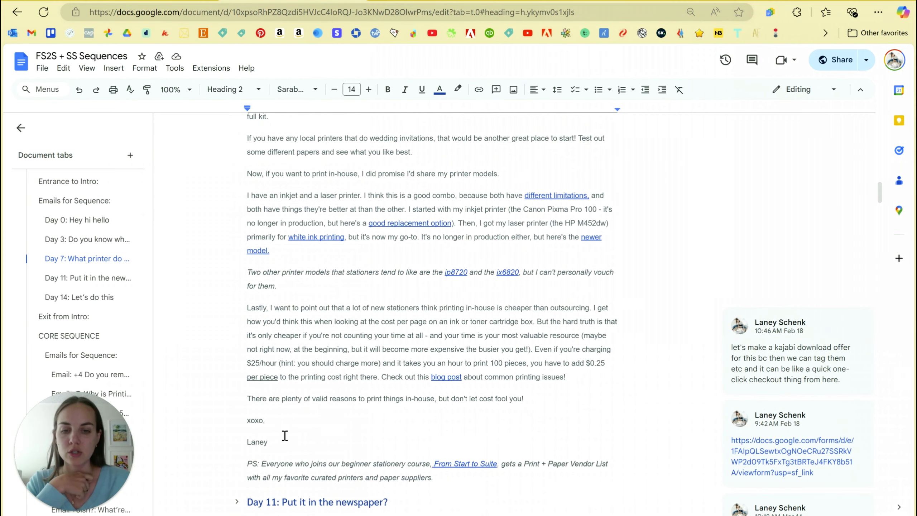
# Examine the Day 7 email's blog post sentence and its PS promoting the From Start to Suite course
pyautogui.moveTo(307, 380); pyautogui.dragTo(498, 379)
pyautogui.click(497, 379)
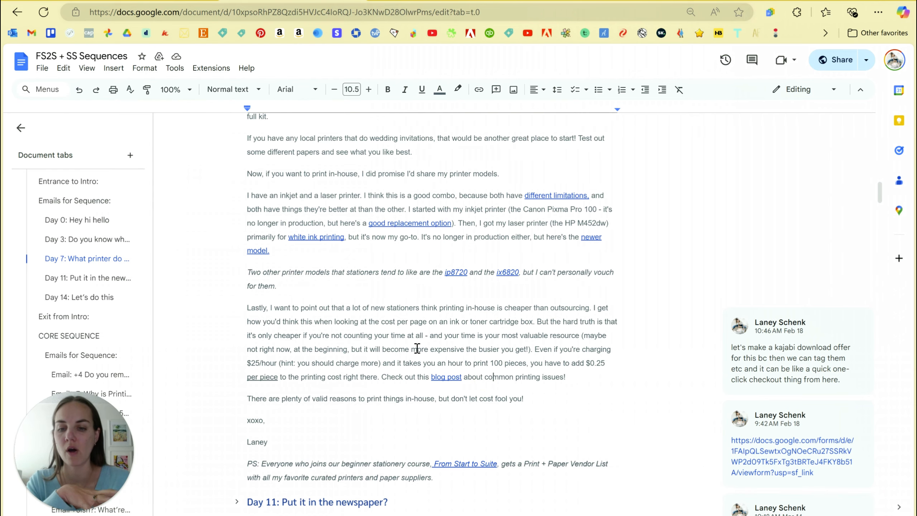
pyautogui.scroll(-2, 415, 347)
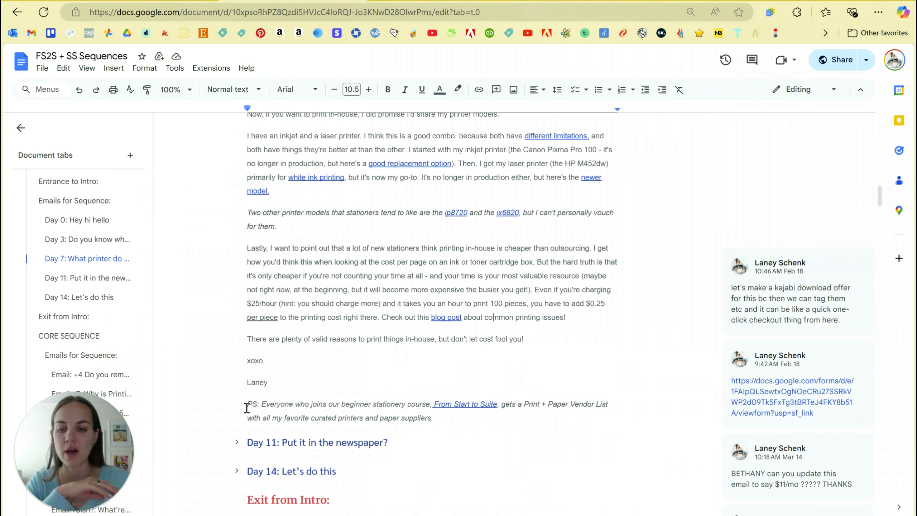
pyautogui.moveTo(247, 407); pyautogui.dragTo(461, 424)
pyautogui.click(460, 424)
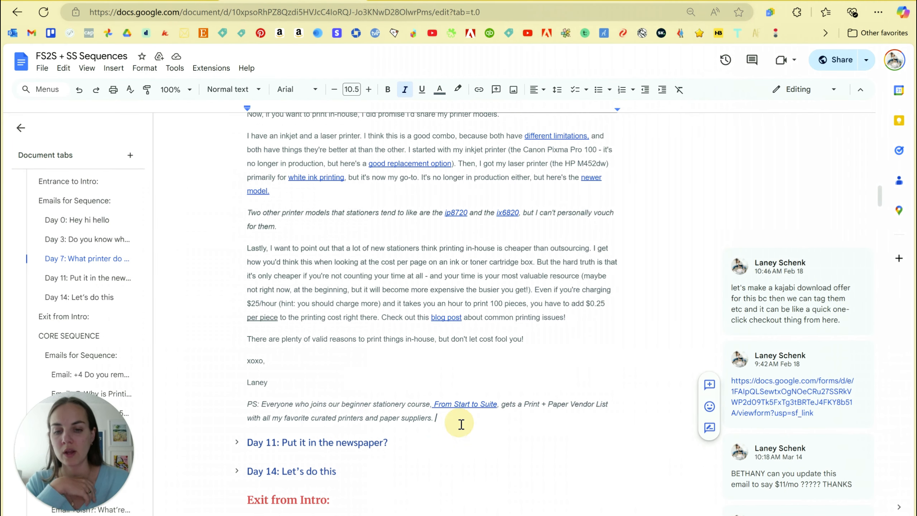
# Collapse the Day 7 email under Emails for Sequence
pyautogui.scroll(15, 401, 378)
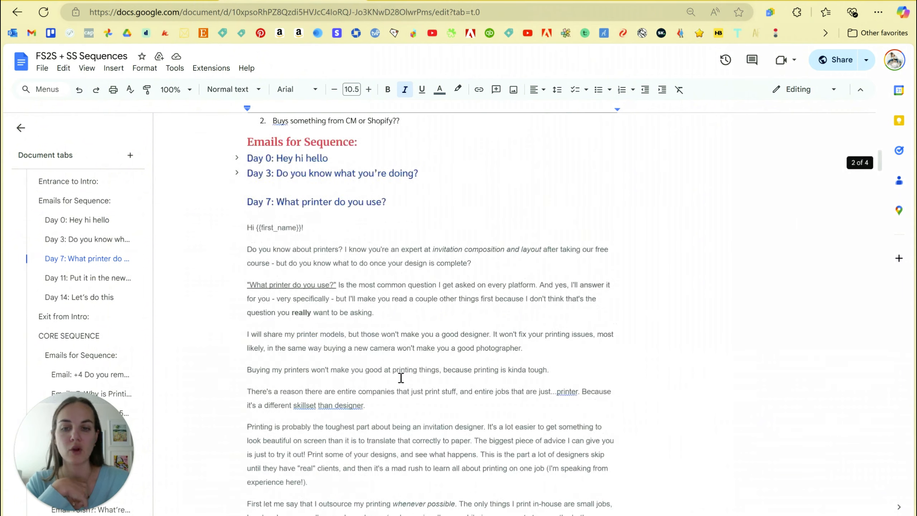
pyautogui.scroll(2, 401, 378)
pyautogui.click(237, 270)
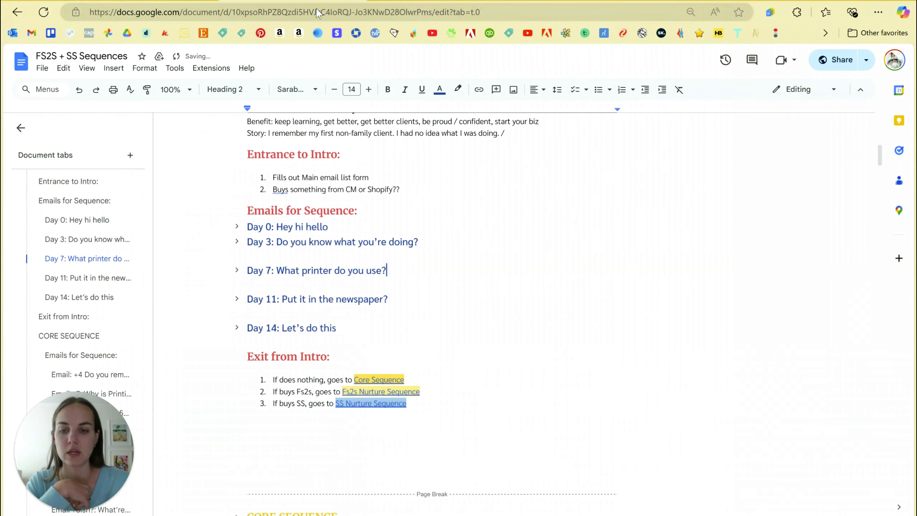
# Expand the "Day 11: Put it in the newspaper?" email to look at its content and collapse it again
pyautogui.click(237, 299)
pyautogui.scroll(-5, 450, 307)
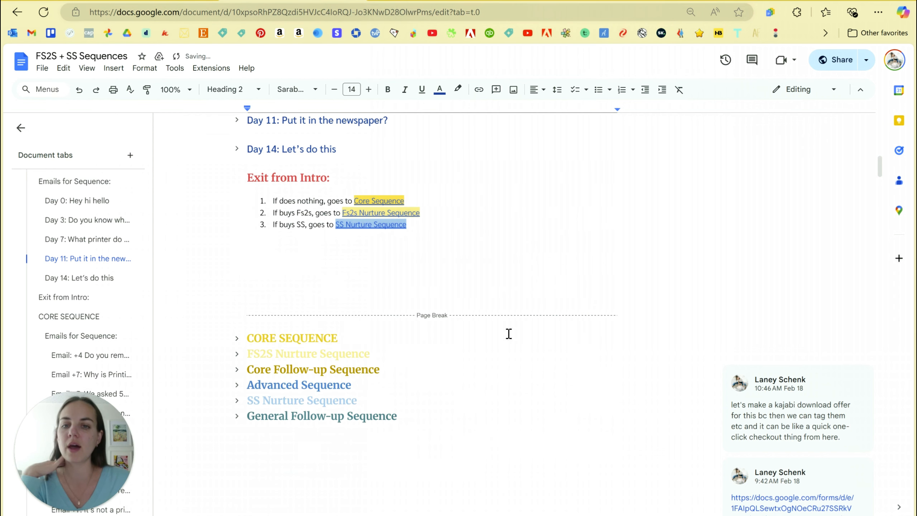
pyautogui.scroll(5, 508, 334)
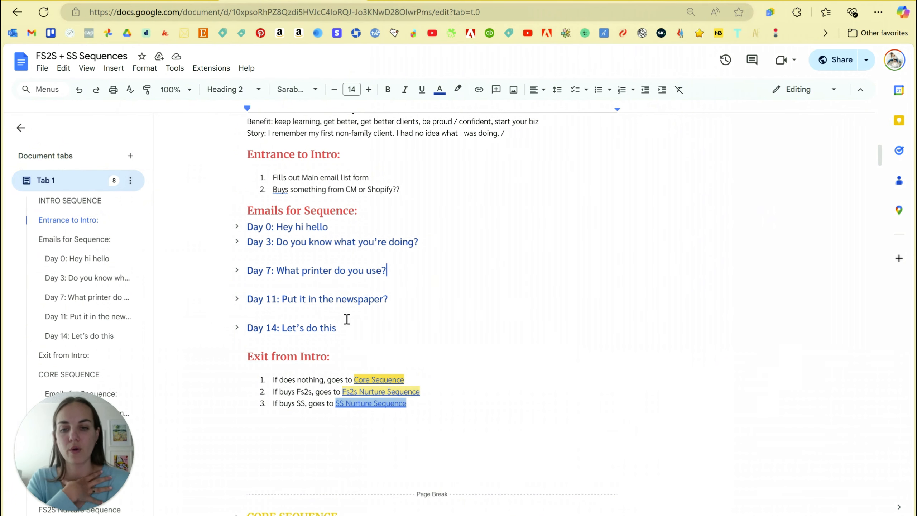
# Expand the "Day 14: Let's do this" email and examine its opening paragraph about hanging out for a couple of weeks
pyautogui.scroll(-2, 292, 303)
pyautogui.click(236, 268)
pyautogui.scroll(-4, 493, 261)
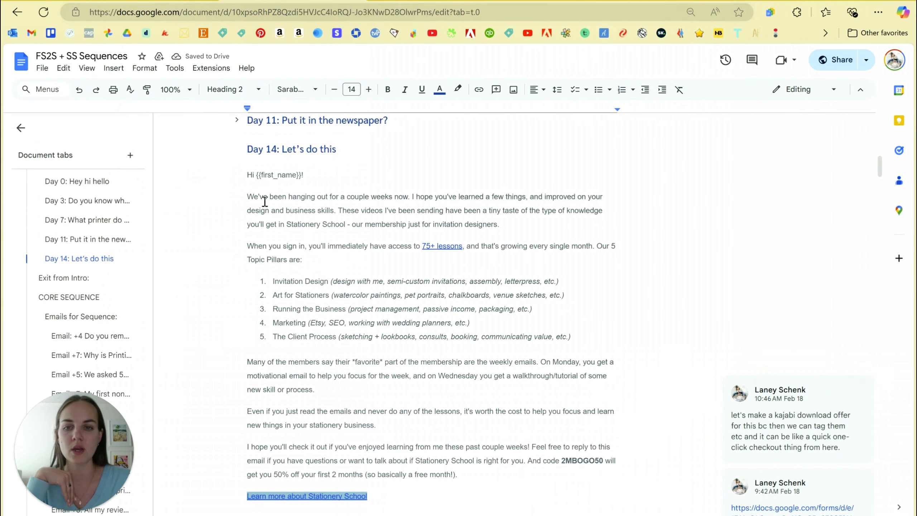
pyautogui.moveTo(247, 198); pyautogui.dragTo(425, 200)
pyautogui.click(491, 211)
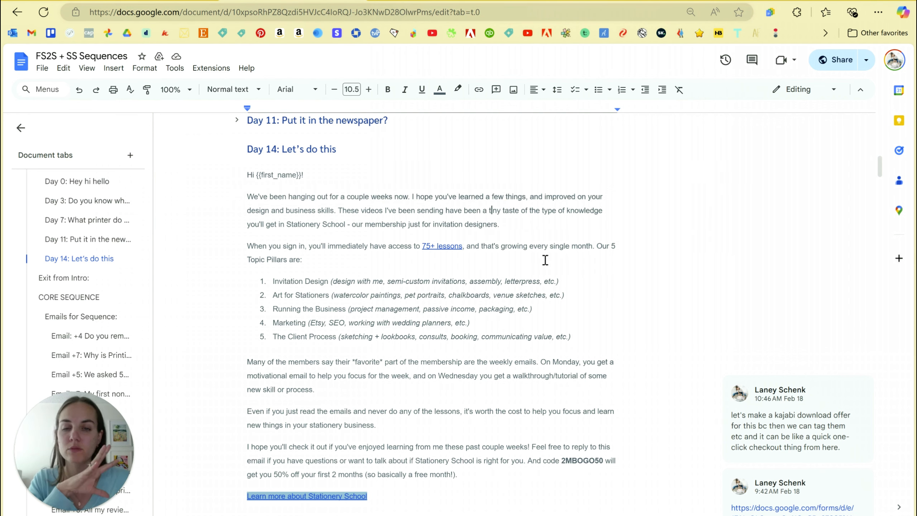
# Examine the Day 14 email's Stationery School membership mention and its "Learn more about Stationery School" link
pyautogui.scroll(-2, 546, 260)
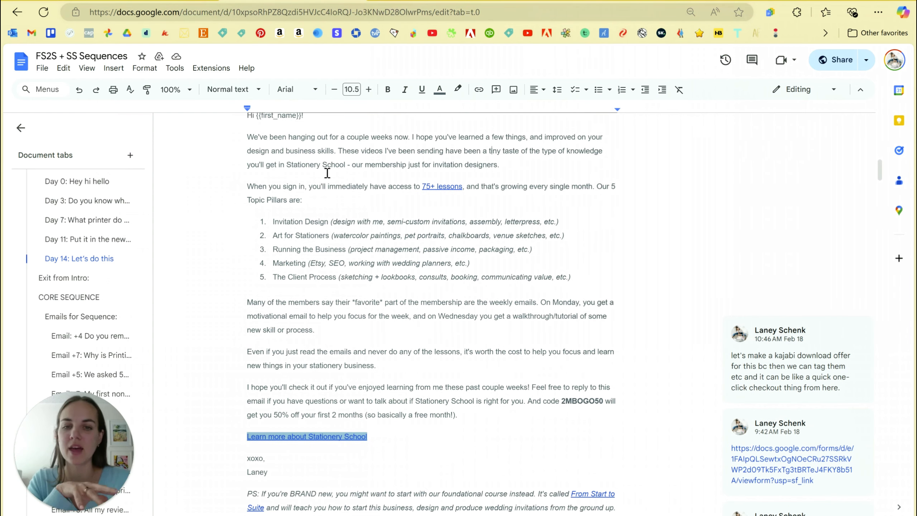
pyautogui.moveTo(287, 167); pyautogui.dragTo(363, 169)
pyautogui.click(372, 181)
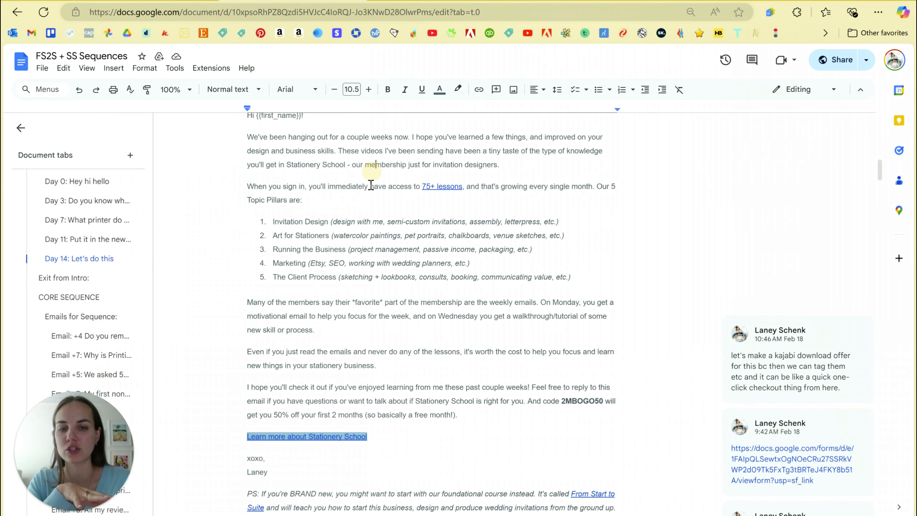
pyautogui.scroll(-2, 370, 184)
pyautogui.moveTo(383, 373); pyautogui.dragTo(464, 393)
pyautogui.click(464, 393)
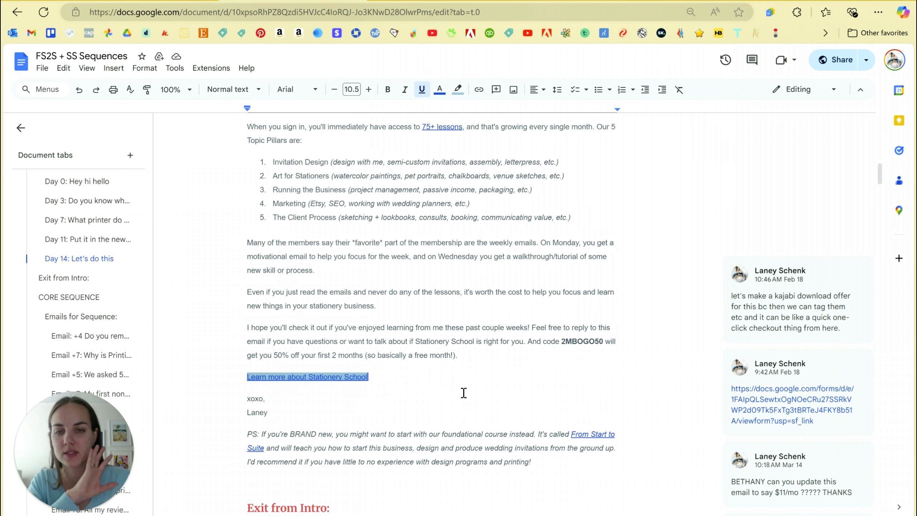
# Examine the Day 14 email's PS recommending From Start to Suite for beginners, and collapse the email
pyautogui.moveTo(247, 434)
pyautogui.mouseDown()
pyautogui.moveTo(379, 436)
pyautogui.moveTo(581, 471)
pyautogui.moveTo(307, 436)
pyautogui.moveTo(234, 441)
pyautogui.mouseUp()
pyautogui.click(575, 471)
pyautogui.scroll(8, 374, 454)
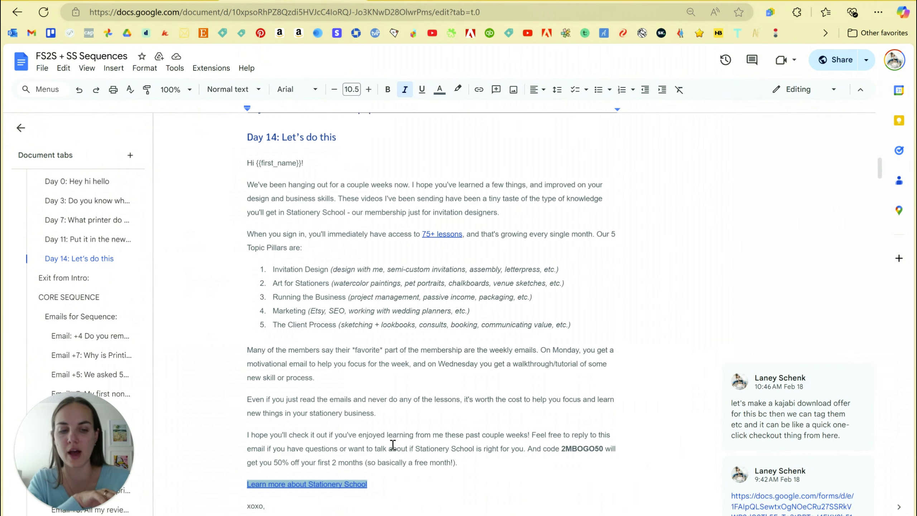
pyautogui.click(236, 268)
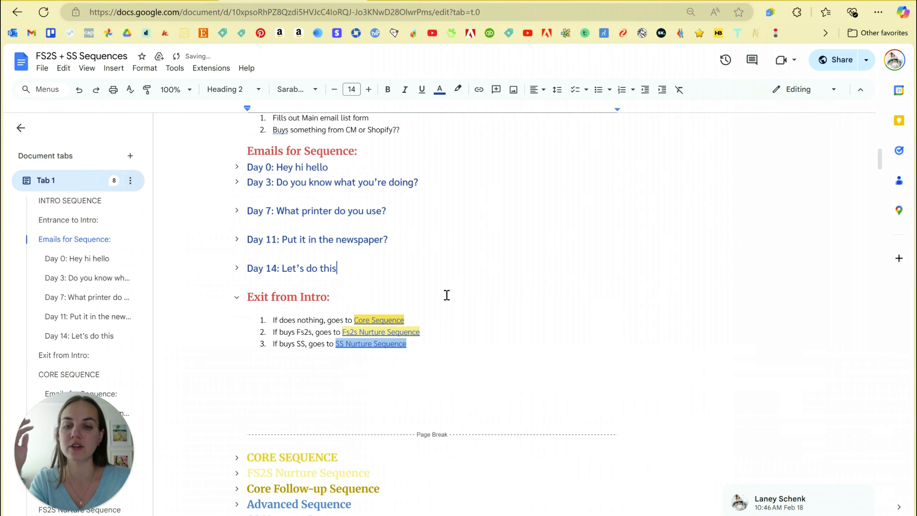
pyautogui.scroll(2, 447, 295)
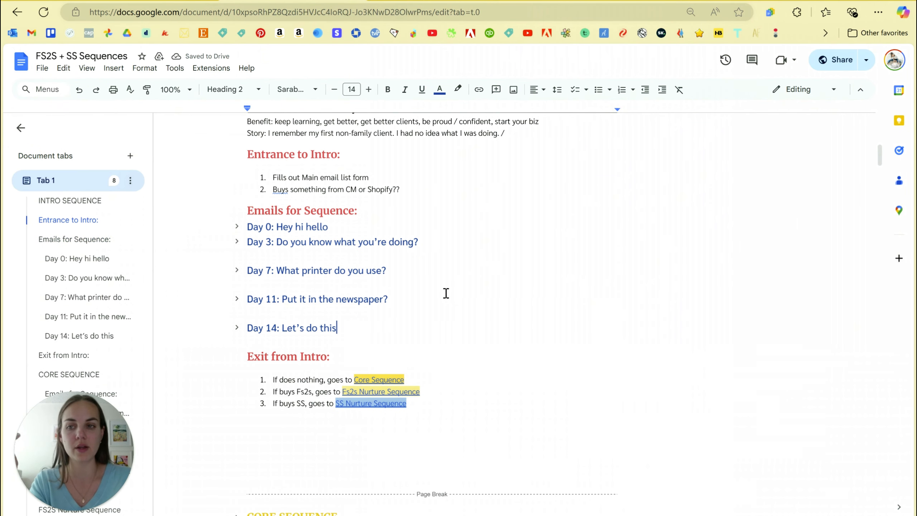
# Examine the Intro sequence's exit rules and its Stationery School goal and benefit lines in the planning document
pyautogui.scroll(2, 455, 361)
pyautogui.click(464, 466)
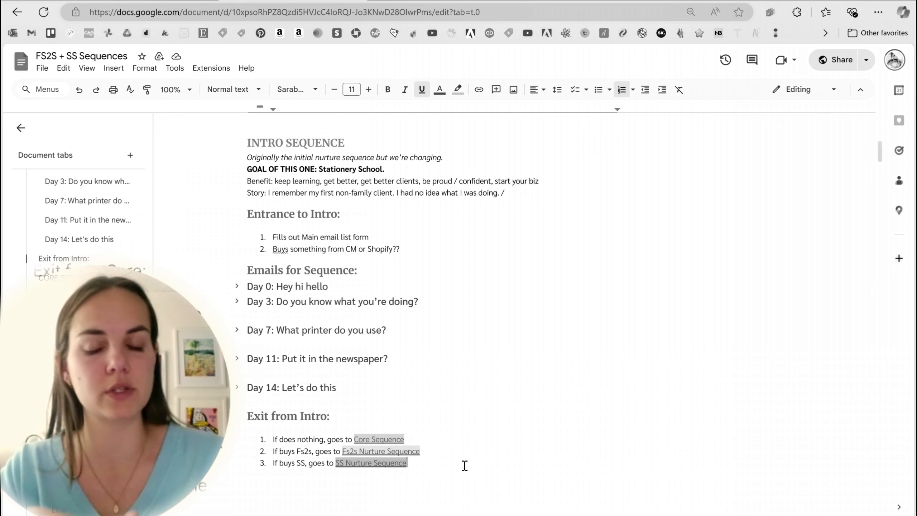
pyautogui.tripleClick(362, 173)
pyautogui.click(392, 180)
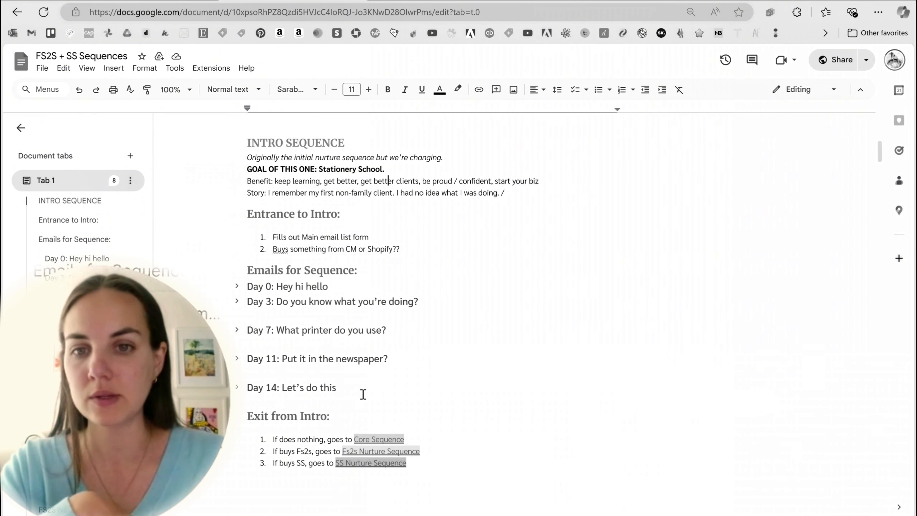
# Examine the Intro sequence's email list from Day 0 to Day 14, highlighting the email headings
pyautogui.moveTo(248, 268); pyautogui.dragTo(350, 385)
pyautogui.click(393, 383)
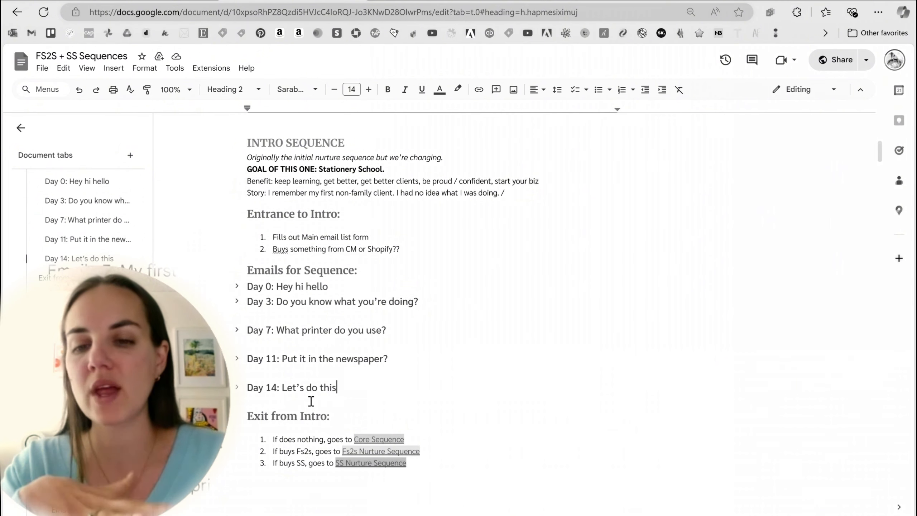
pyautogui.tripleClick(312, 388)
pyautogui.click(359, 395)
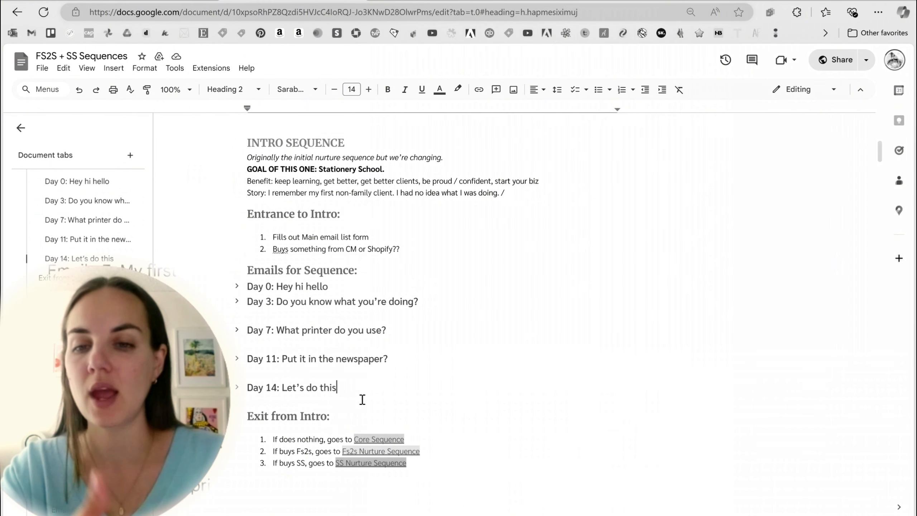
pyautogui.moveTo(366, 387); pyautogui.dragTo(249, 281)
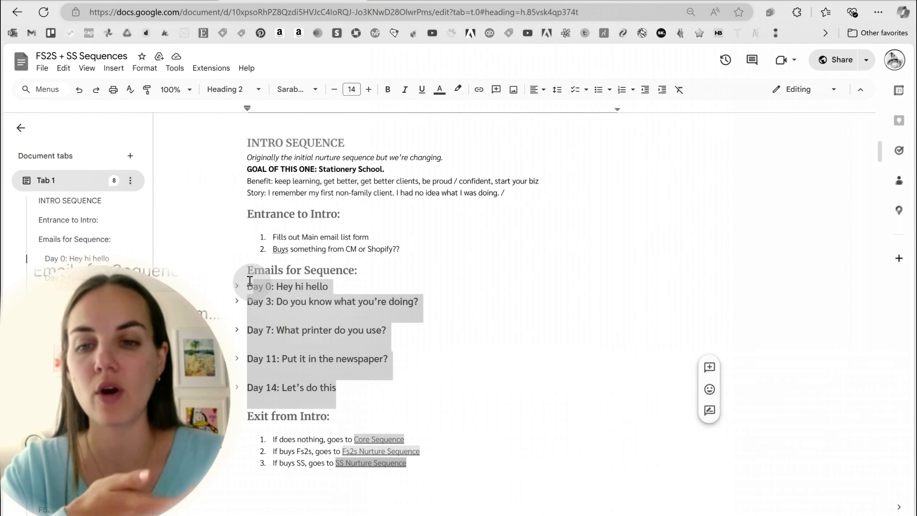
pyautogui.press('Left')
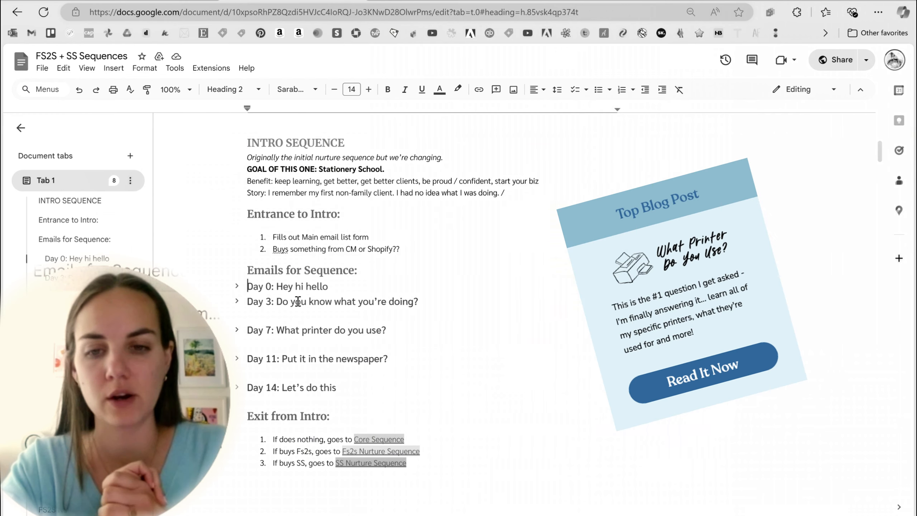
pyautogui.click(348, 392)
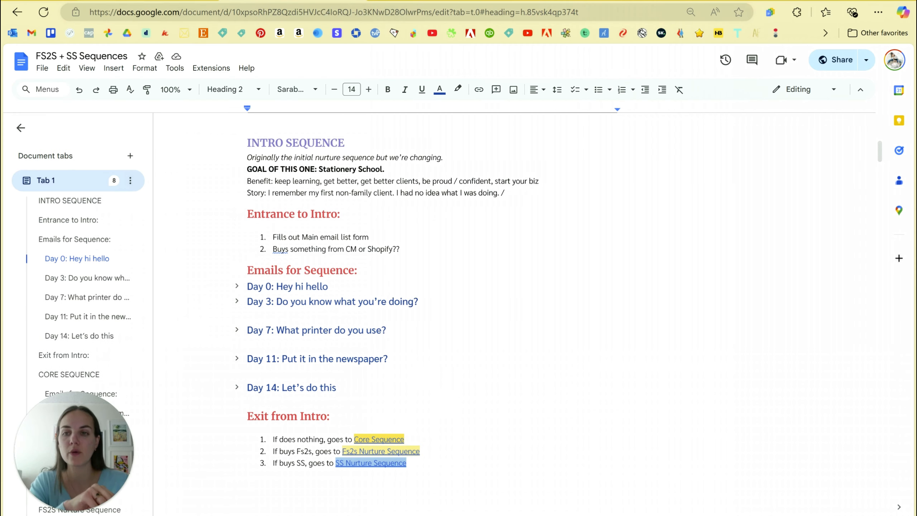
# Expand the "Day 0: Hey hi hello" email in the planning document and copy its full text
pyautogui.click(163, 1)
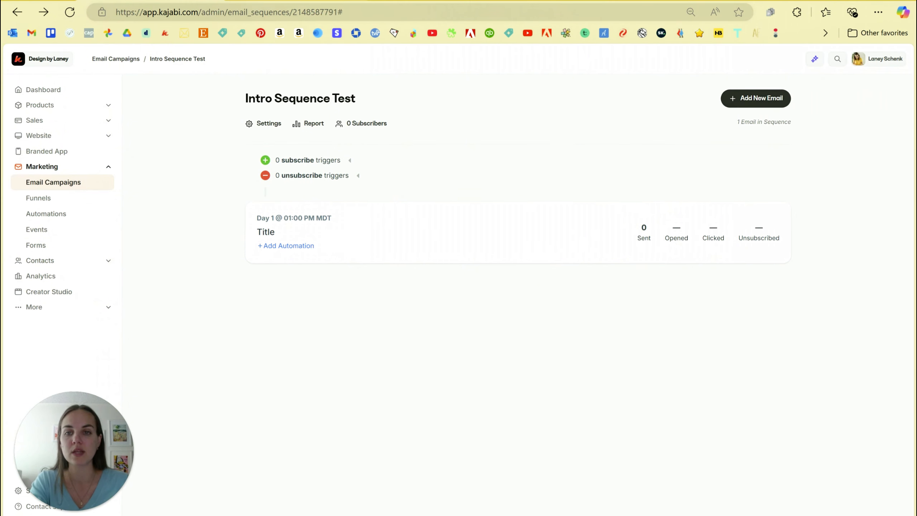
pyautogui.click(299, 1)
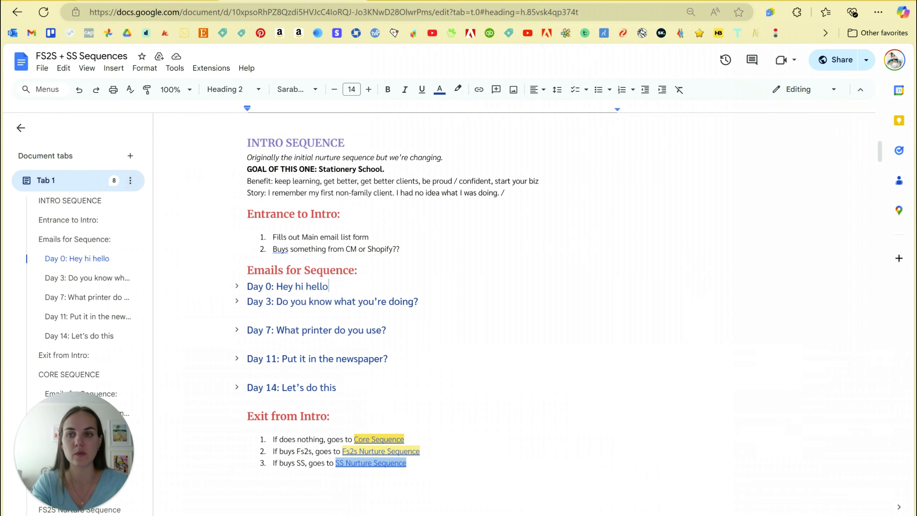
pyautogui.click(231, 283)
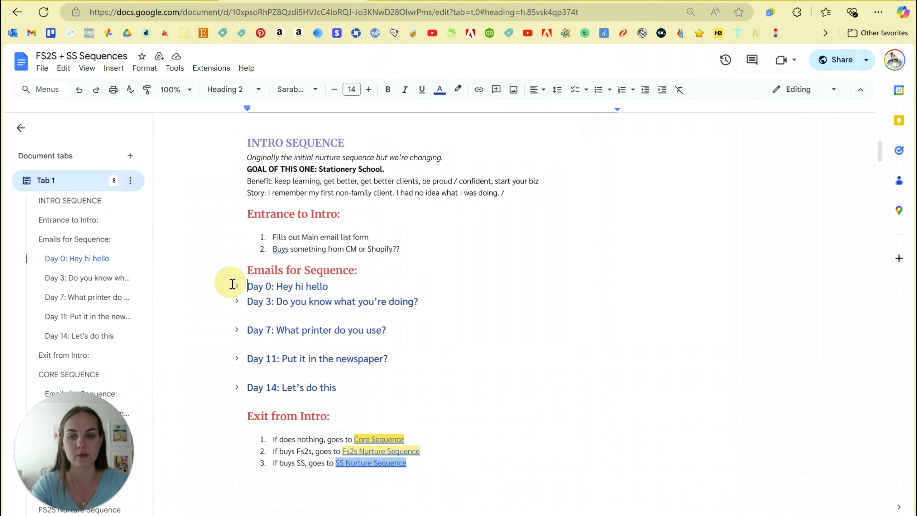
pyautogui.click(237, 288)
pyautogui.moveTo(253, 248); pyautogui.dragTo(558, 499)
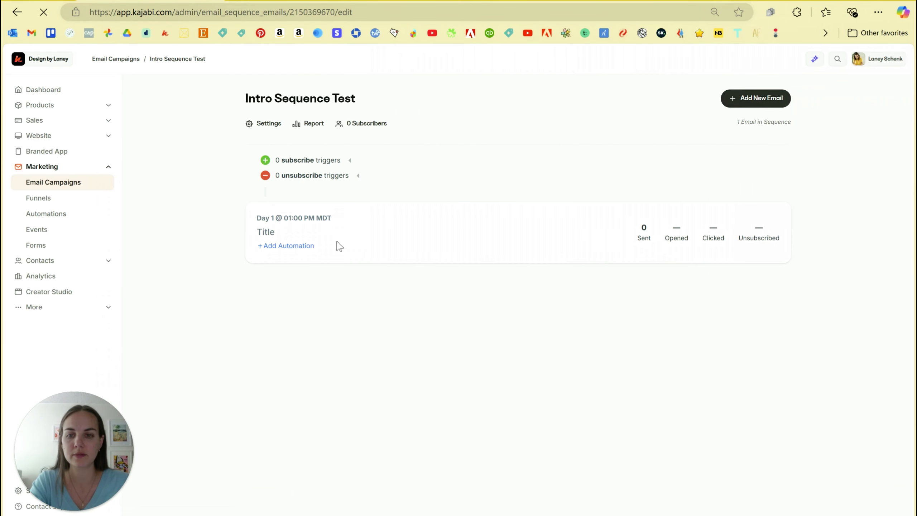
# Switch to Kajabi, open the existing email in Intro Sequence Test and set its send day to 0
pyautogui.click(337, 246)
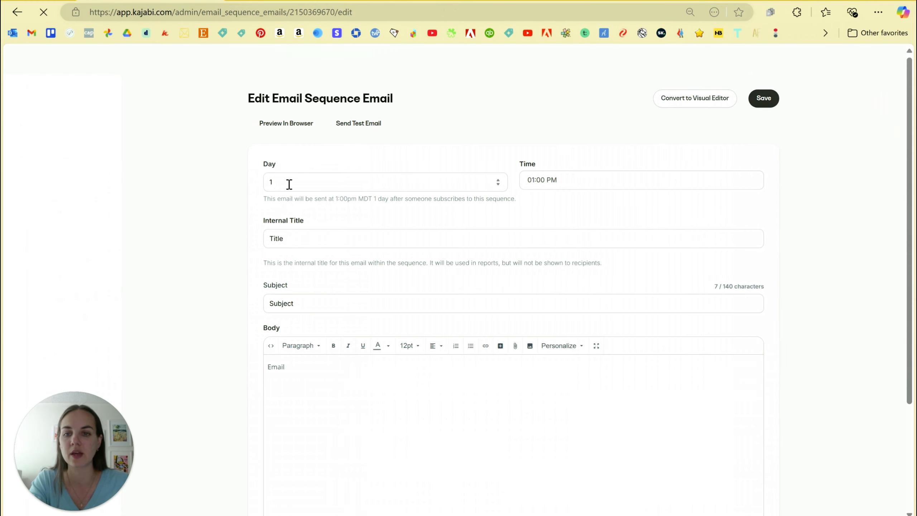
pyautogui.click(289, 183)
pyautogui.press('BackSpace')
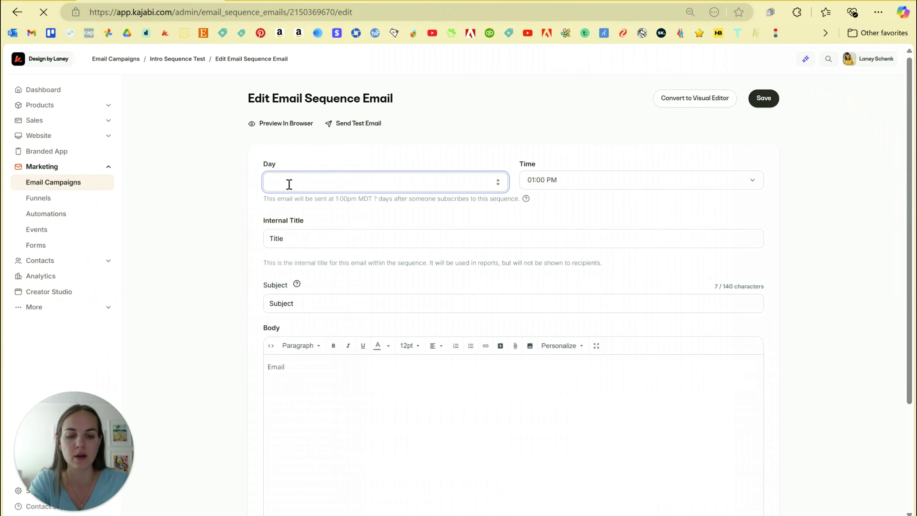
pyautogui.write('0')
# Replace the email's internal title with "Hey hi hello"
pyautogui.click(334, 248)
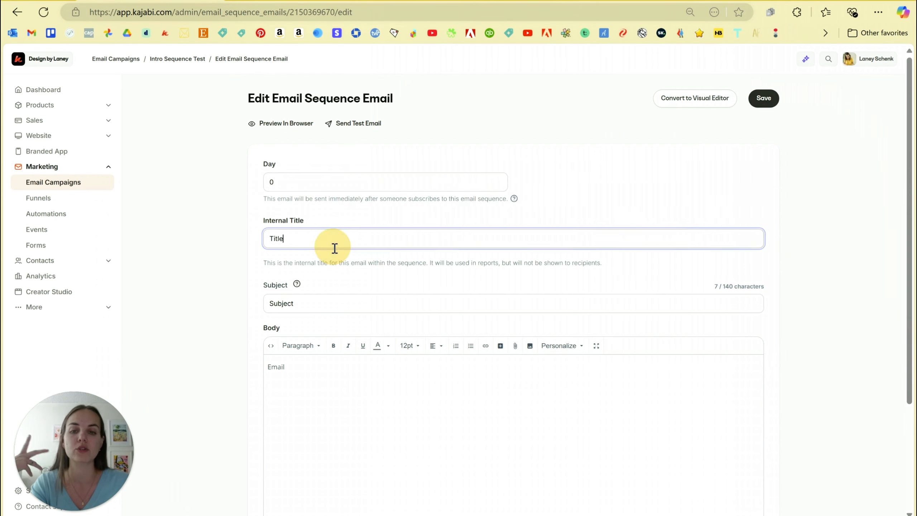
pyautogui.press('BackSpace')
pyautogui.press('BackSpace')
pyautogui.press('BackSpace')
pyautogui.press('BackSpace')
pyautogui.press('BackSpace')
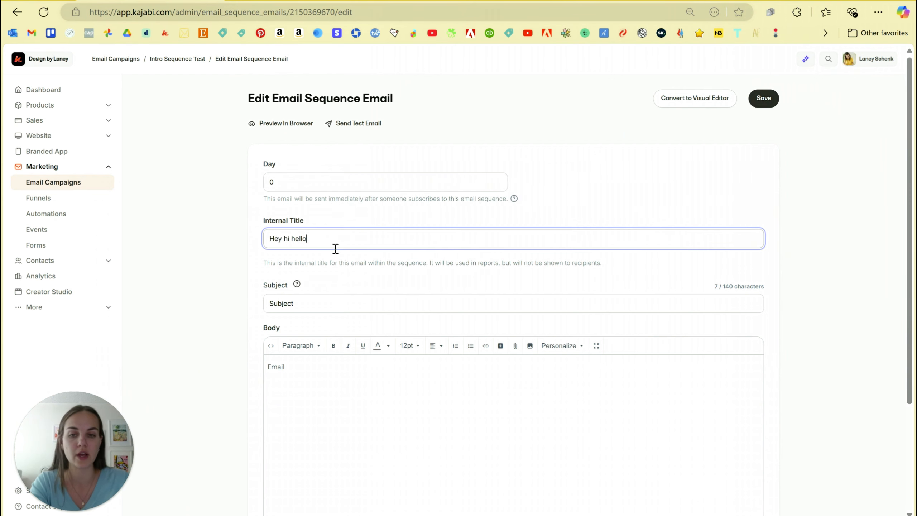
pyautogui.write('Hey hi hello')
# Set the subject to "Hey hi hello" and replace the placeholder body with the copied Day 0 text
pyautogui.scroll(-2, 334, 235)
pyautogui.click(322, 244)
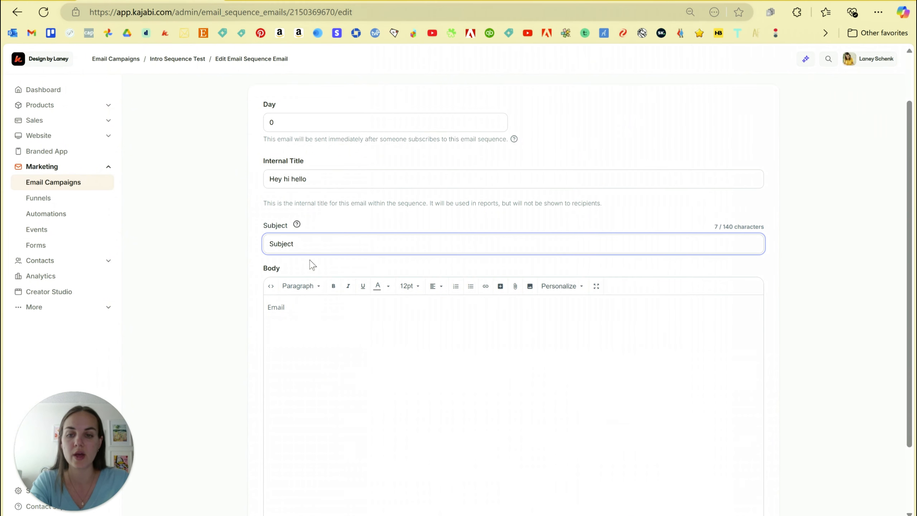
pyautogui.hotkey('ctrl', 'a')
pyautogui.write('Hey h')
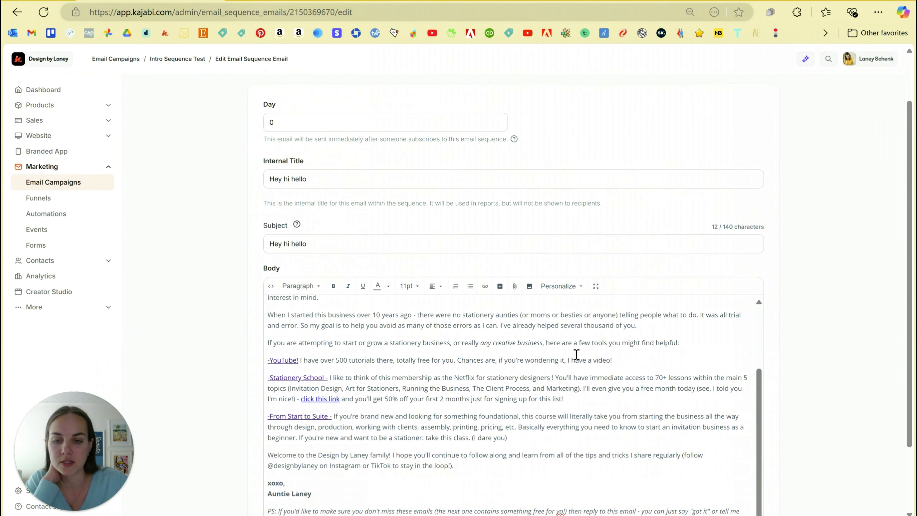
# Review the pasted email body from the greeting to the PS, checking its formatting and links
pyautogui.scroll(-3, 577, 355)
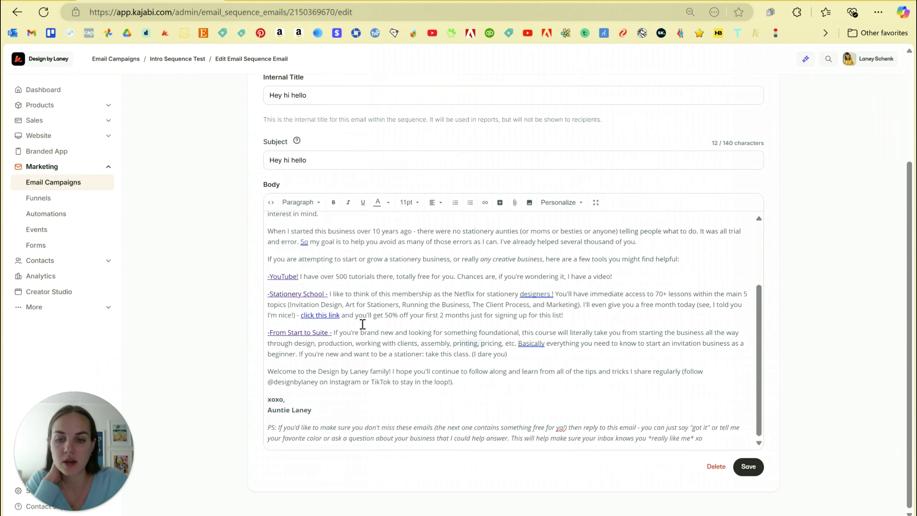
pyautogui.scroll(3, 403, 359)
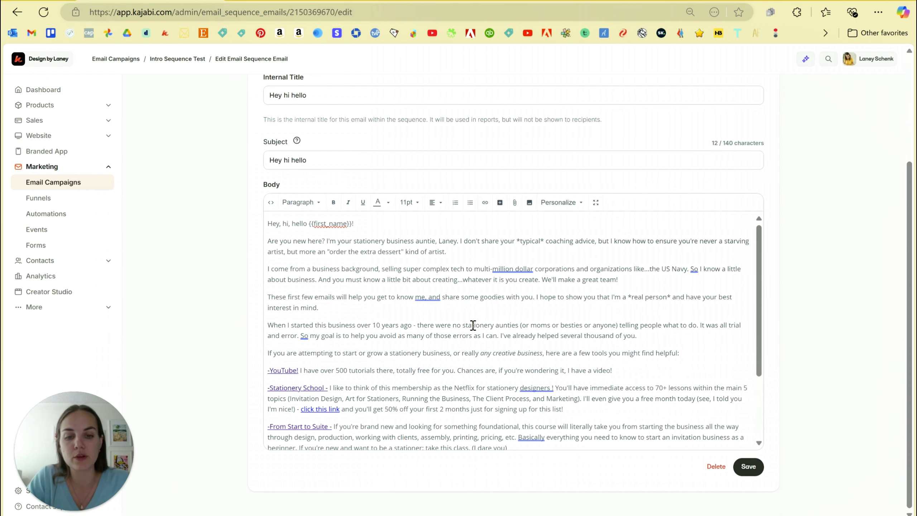
pyautogui.scroll(-3, 326, 324)
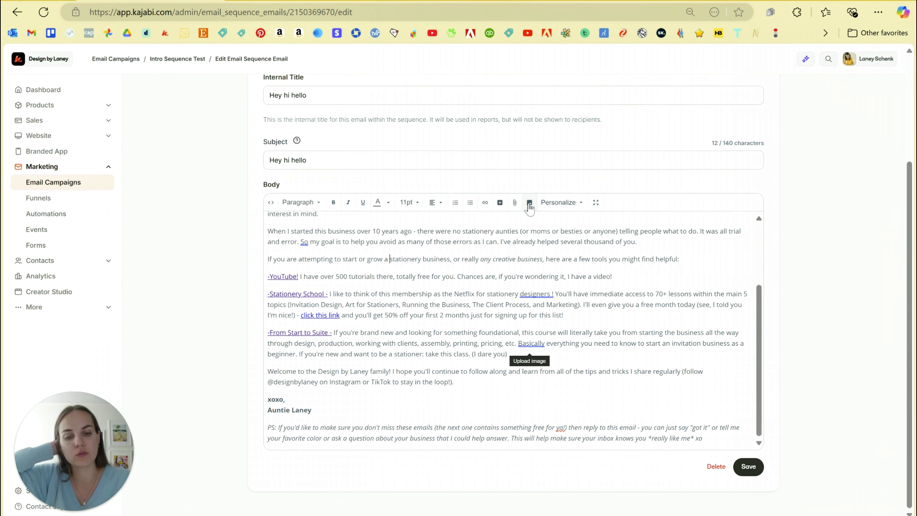
pyautogui.scroll(3, 433, 224)
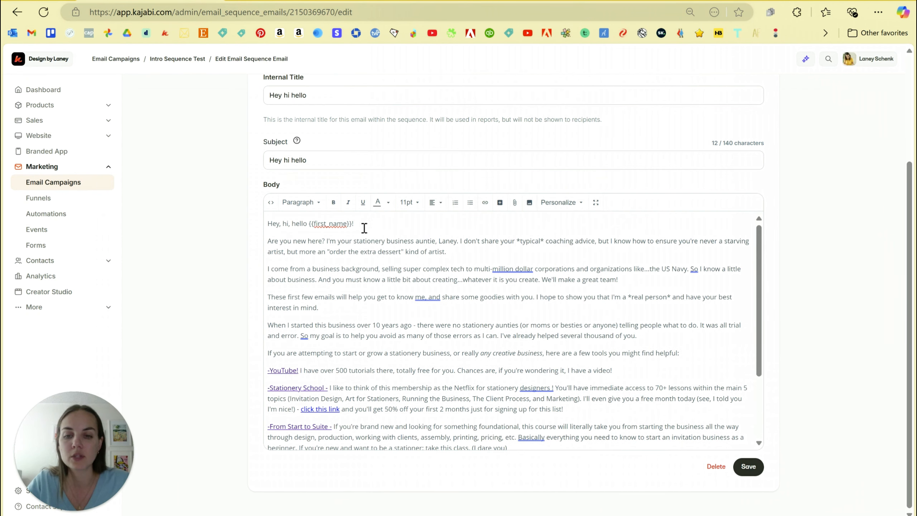
# Look through the personalization fields available for the email body without inserting one
pyautogui.click(444, 220)
pyautogui.click(561, 203)
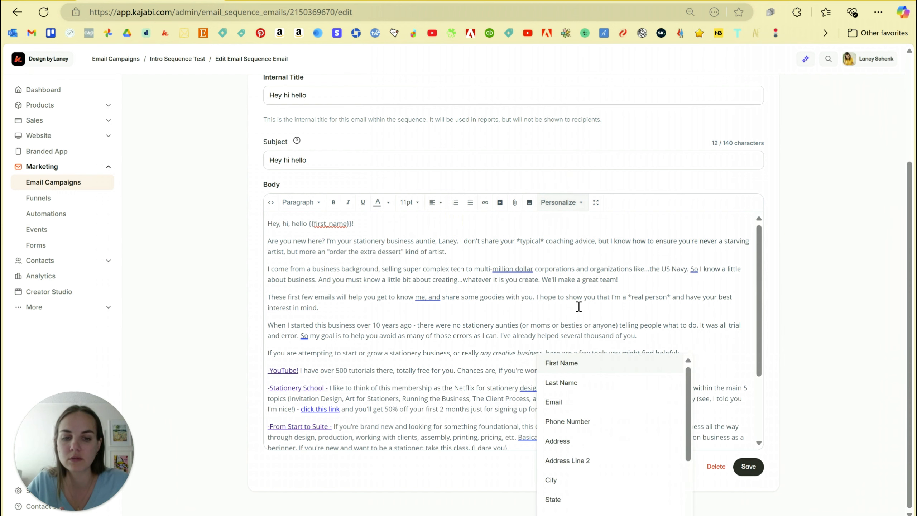
pyautogui.scroll(-4, 588, 397)
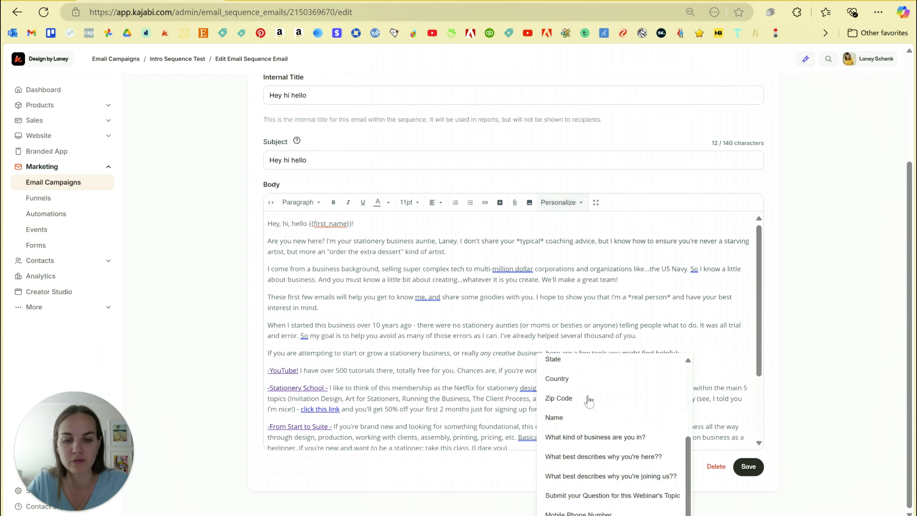
pyautogui.scroll(4, 590, 399)
pyautogui.scroll(-4, 595, 397)
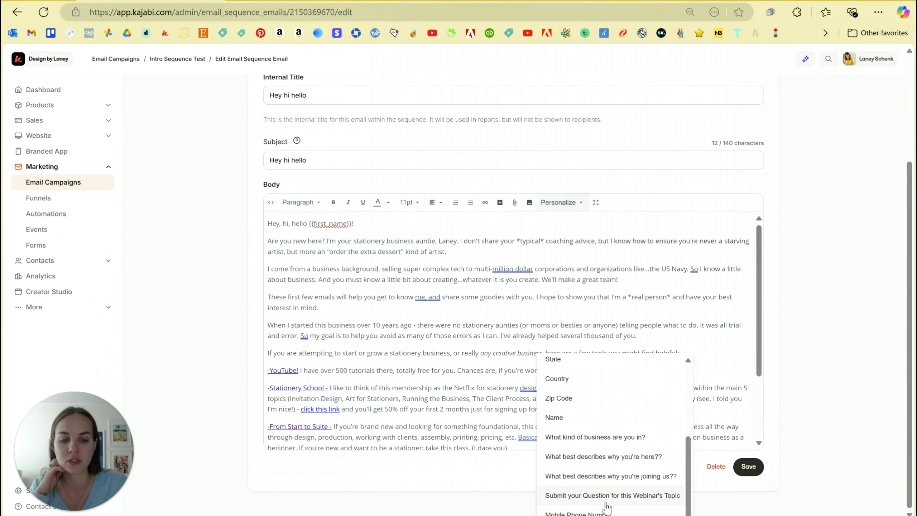
pyautogui.scroll(4, 464, 293)
pyautogui.scroll(-5, 433, 275)
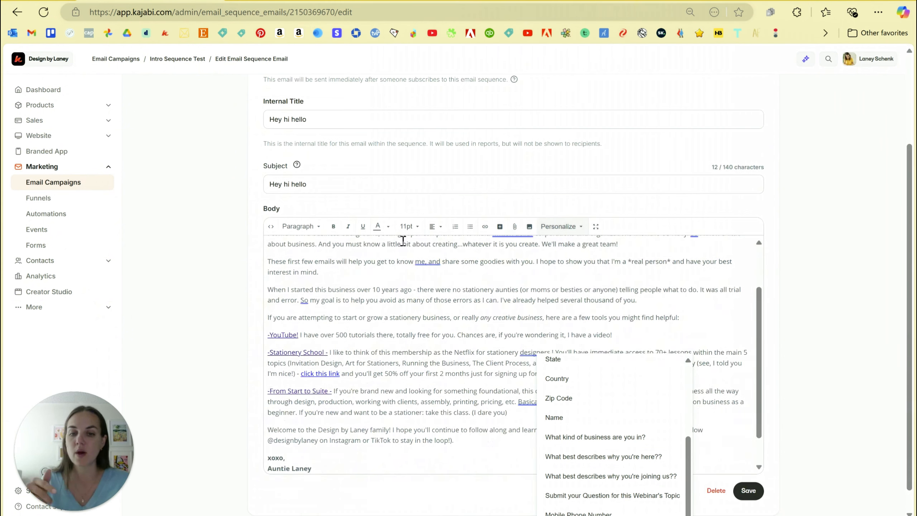
pyautogui.click(403, 260)
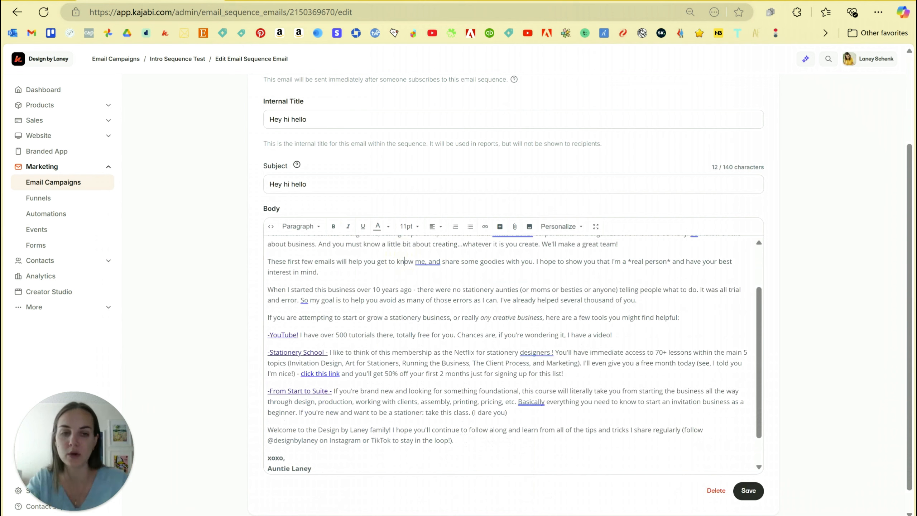
# Check the email body once more and save the Day 0 email
pyautogui.scroll(-1, 696, 348)
pyautogui.scroll(3, 614, 376)
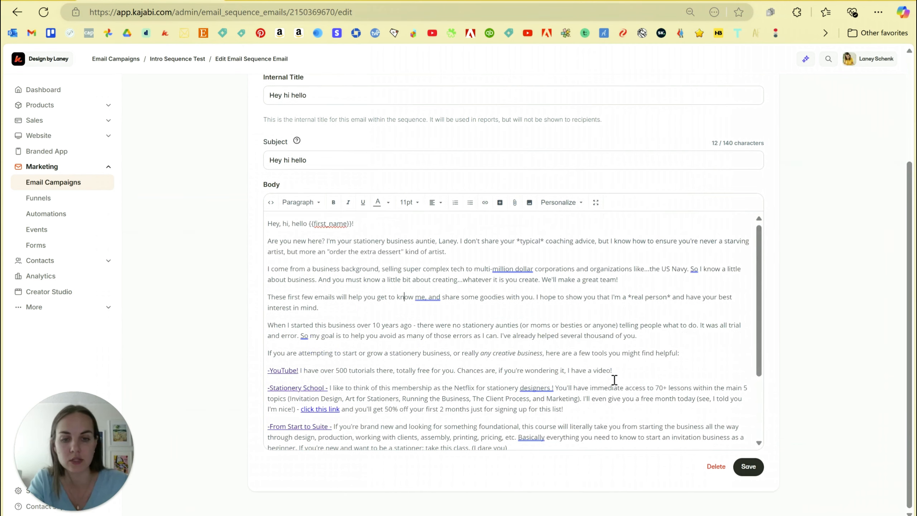
pyautogui.scroll(-3, 614, 379)
pyautogui.click(745, 467)
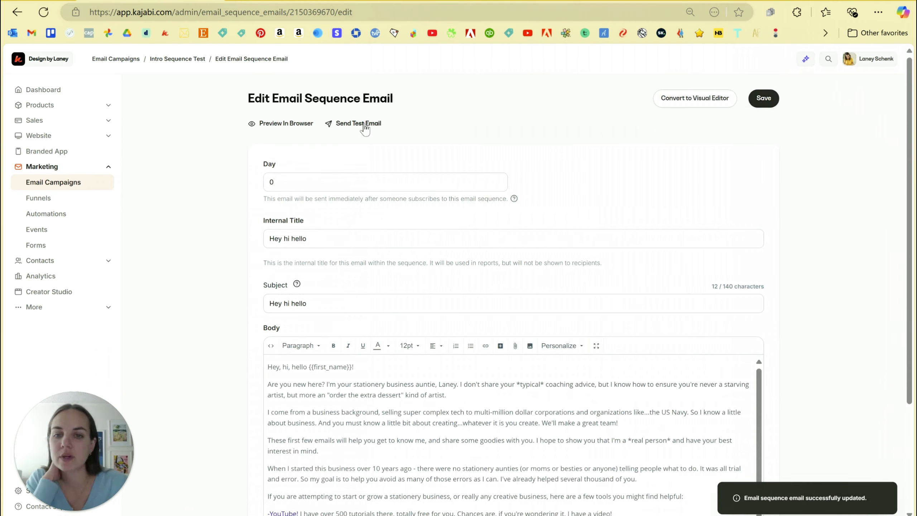
# Look at the test email option, preview the Day 0 email in the browser and close the preview
pyautogui.click(351, 124)
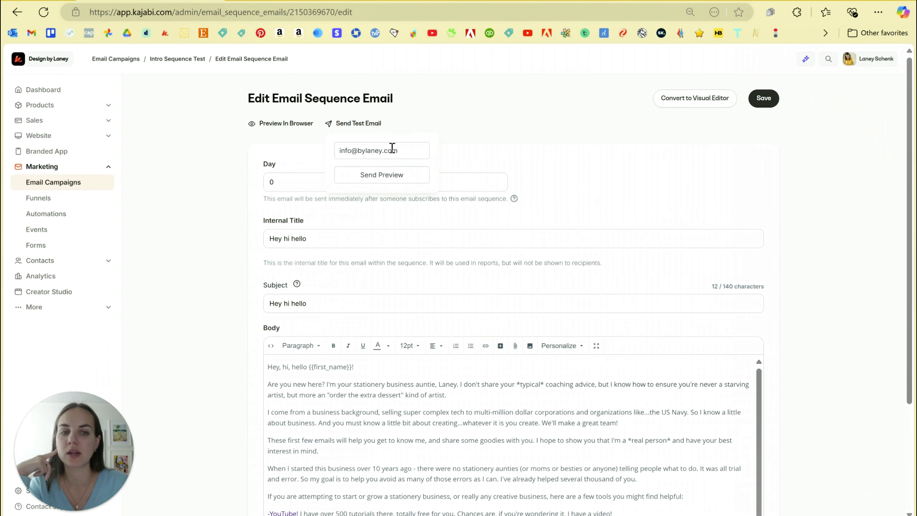
pyautogui.click(438, 129)
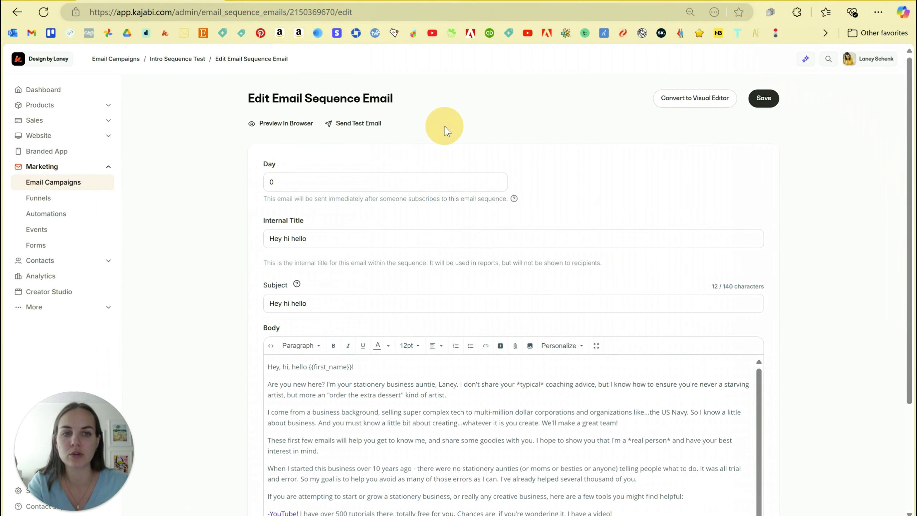
pyautogui.click(278, 124)
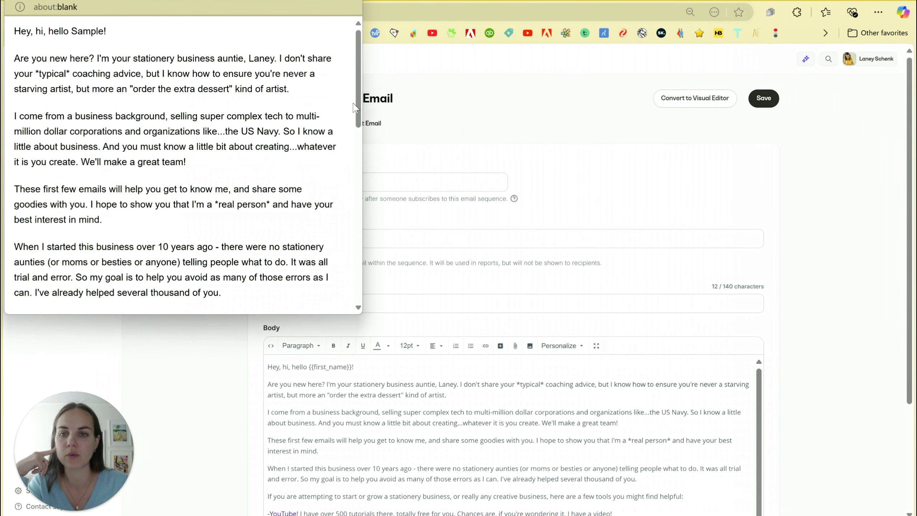
pyautogui.moveTo(357, 108); pyautogui.dragTo(363, 233)
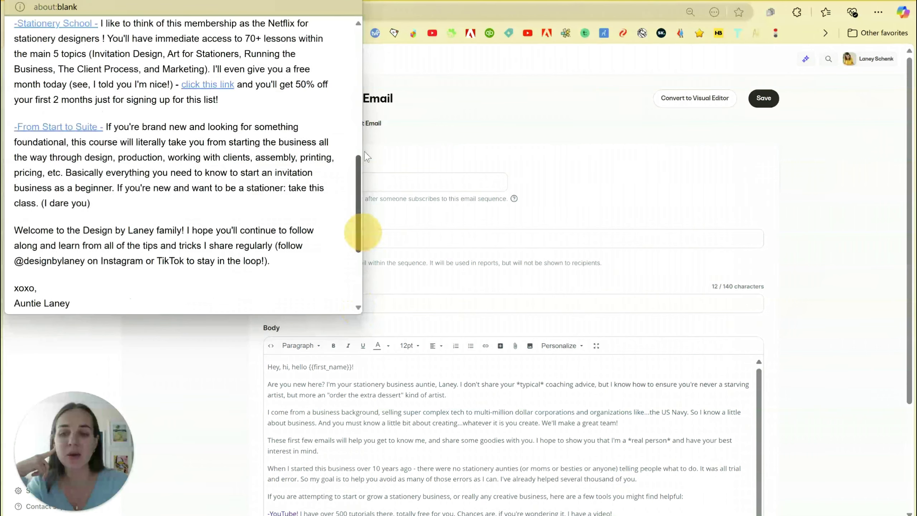
pyautogui.moveTo(364, 152); pyautogui.dragTo(361, 43)
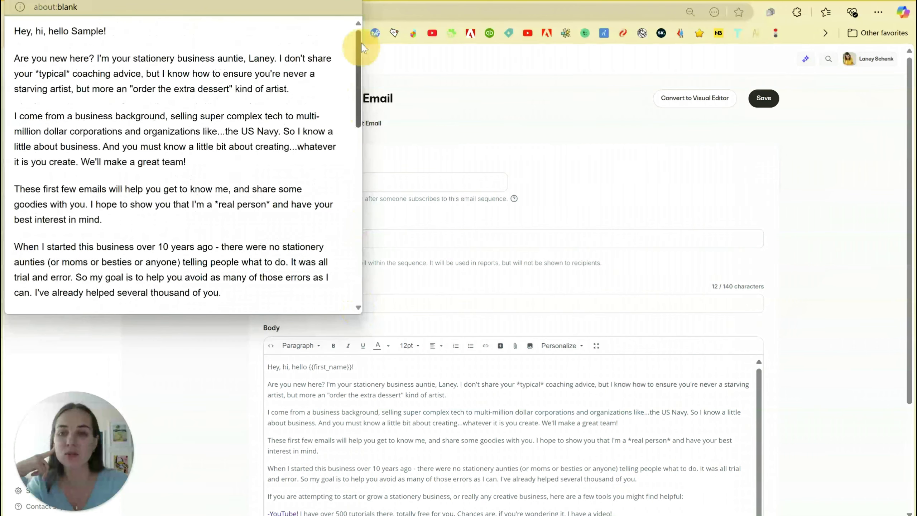
pyautogui.click(346, 3)
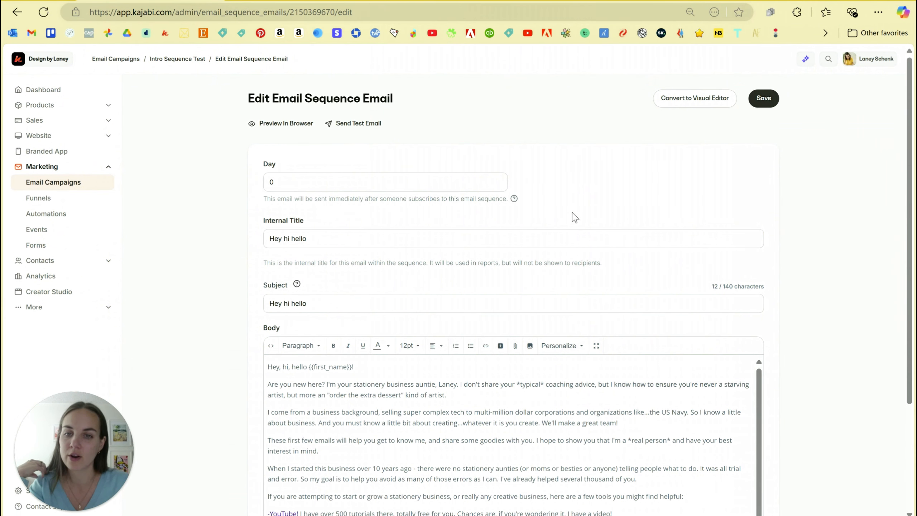
# Look at the option to convert the Day 0 email to the Visual Editor, cancel it, and check the email body
pyautogui.click(686, 103)
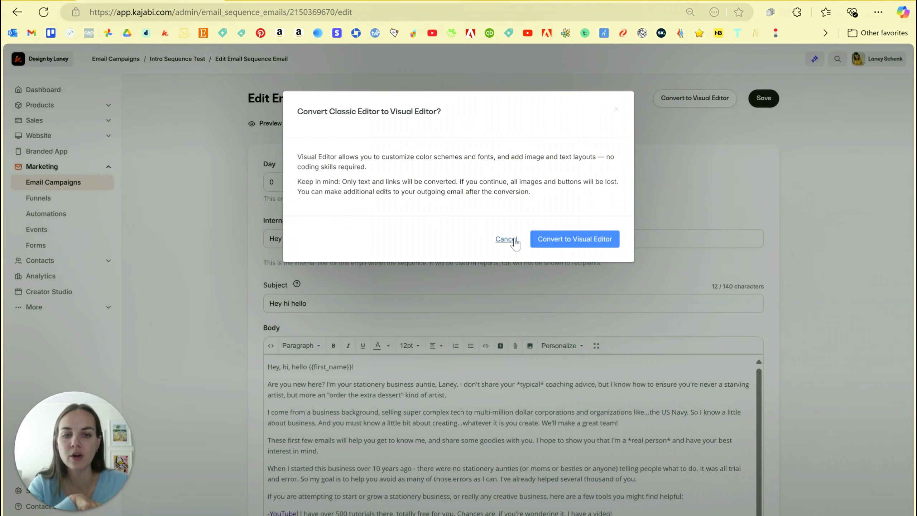
pyautogui.click(506, 239)
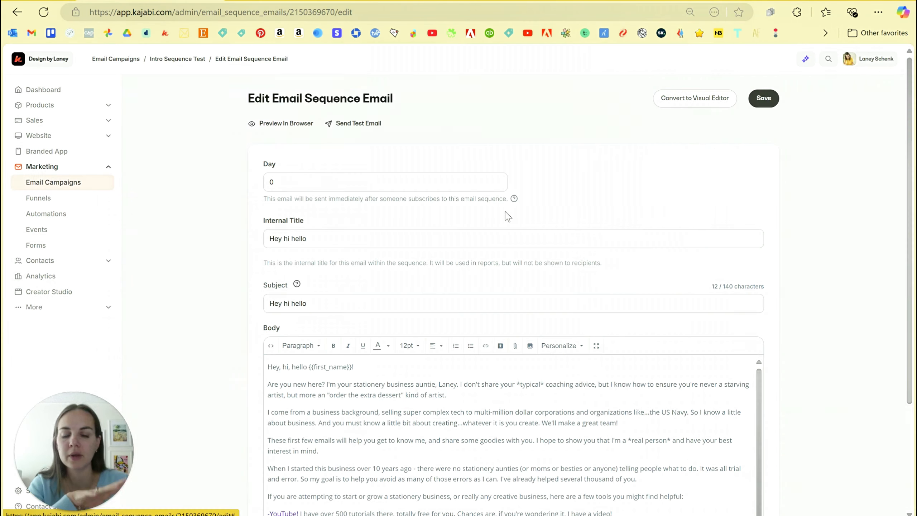
pyautogui.scroll(-4, 622, 235)
pyautogui.scroll(-3, 644, 280)
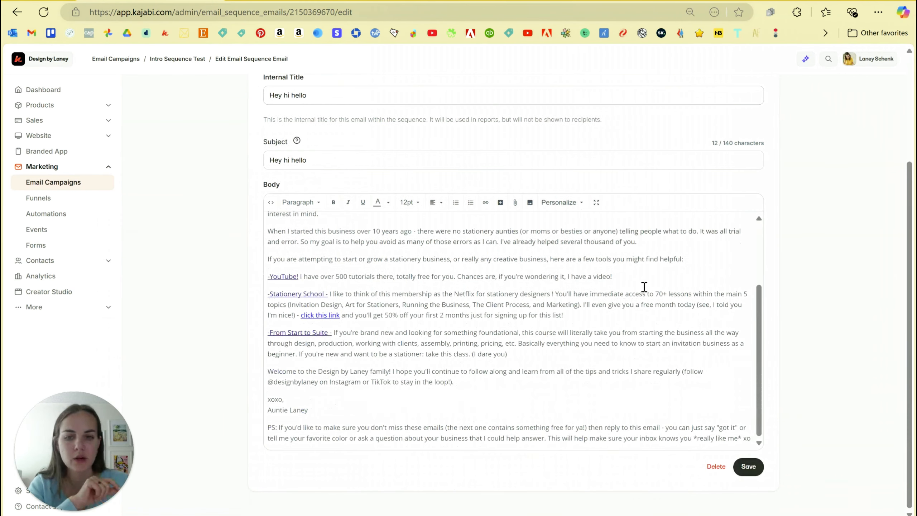
# Save the Day 0 email and return to the Intro Sequence Test overview
pyautogui.scroll(7, 643, 278)
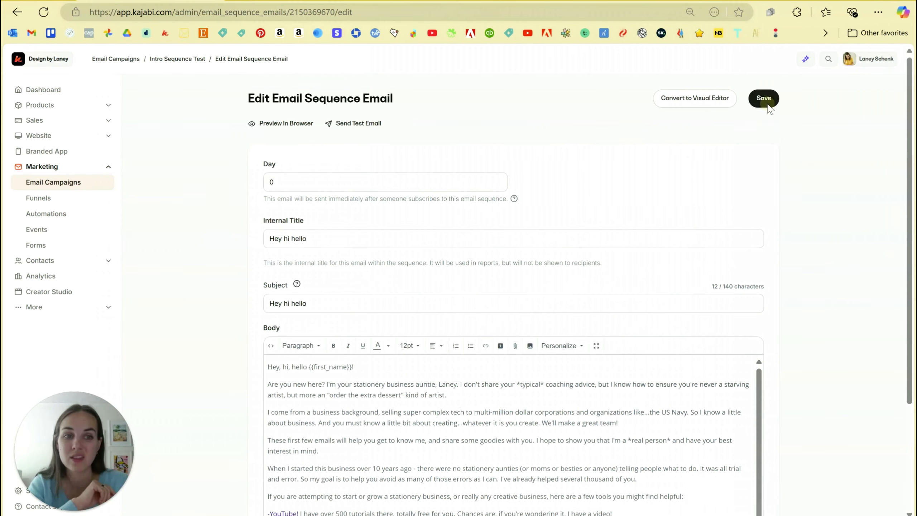
pyautogui.click(764, 96)
pyautogui.click(186, 57)
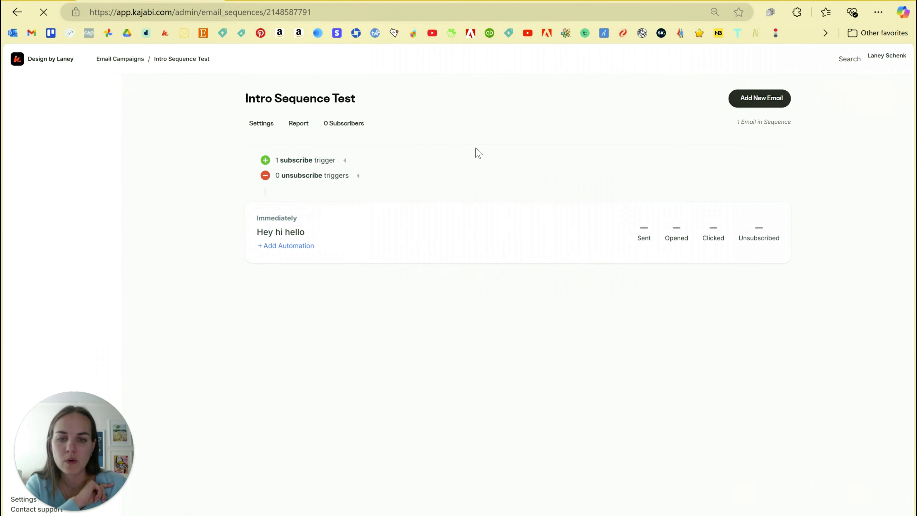
# Add the Day 3 email titled "Do you know what you're doing?" with the same subject and the planning document's body text, and save it
pyautogui.click(758, 101)
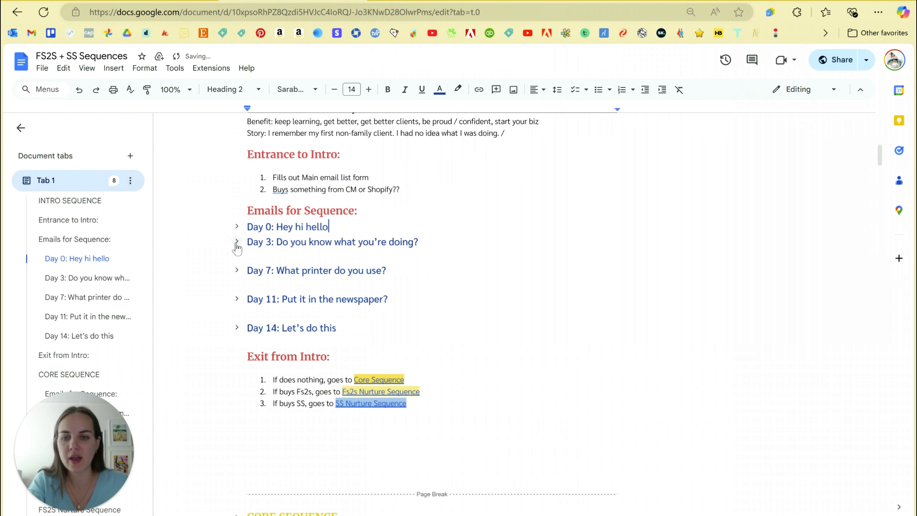
pyautogui.click(237, 242)
pyautogui.scroll(-2, 243, 216)
pyautogui.moveTo(246, 210); pyautogui.dragTo(358, 255)
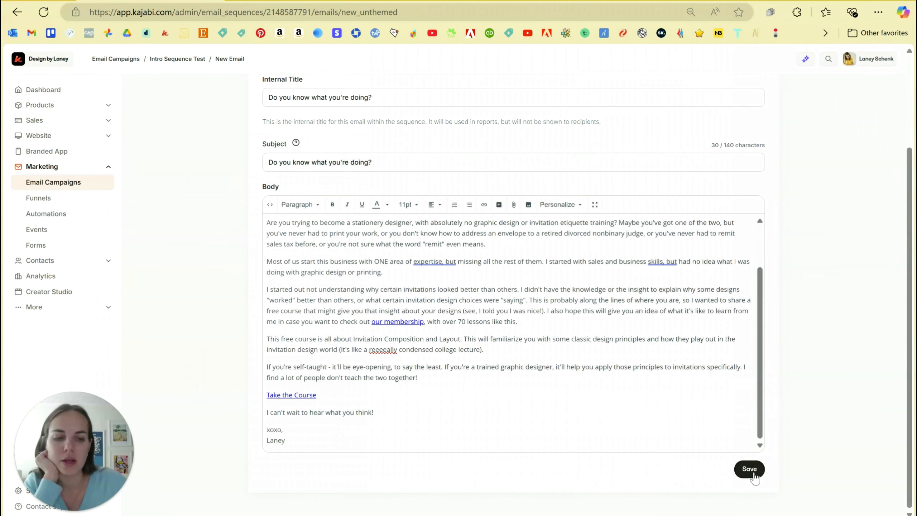
pyautogui.click(750, 471)
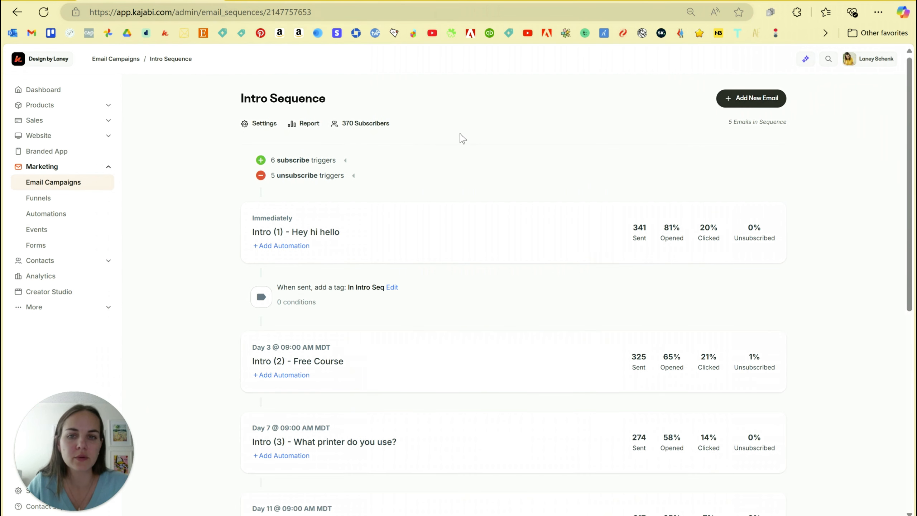
# Look over the emails and their send days in the existing Intro Sequence
pyautogui.scroll(-10, 497, 294)
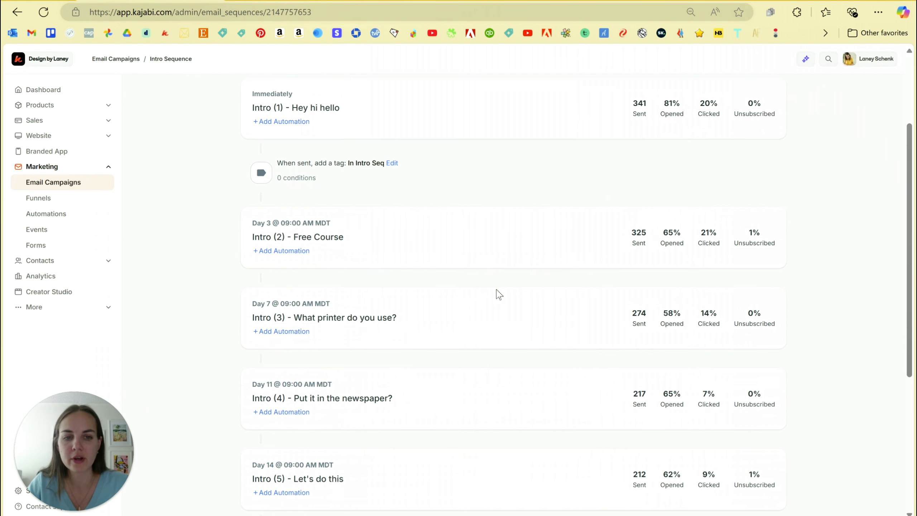
pyautogui.scroll(10, 495, 297)
pyautogui.scroll(1, 462, 195)
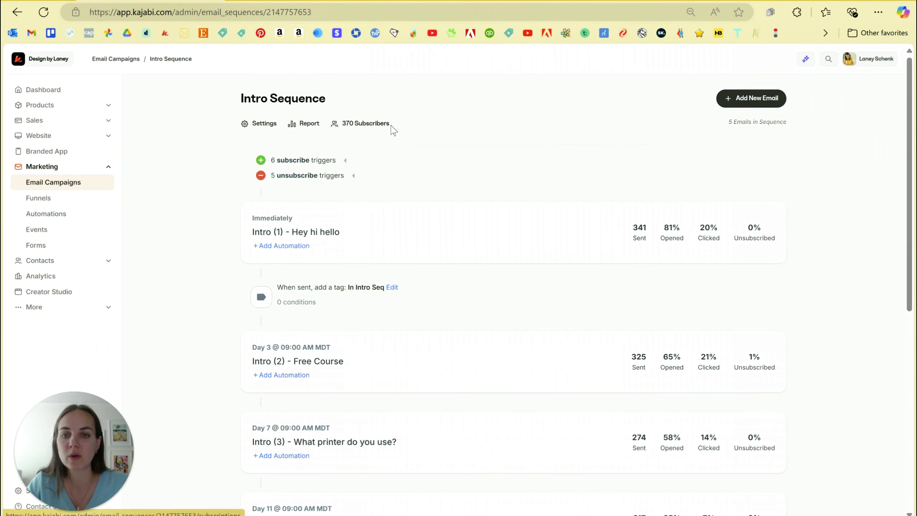
# Examine the Intro Sequence's subscribe triggers, including the follow-up emails, form submissions and the Invitation Composition + Layout offer
pyautogui.scroll(-2, 375, 141)
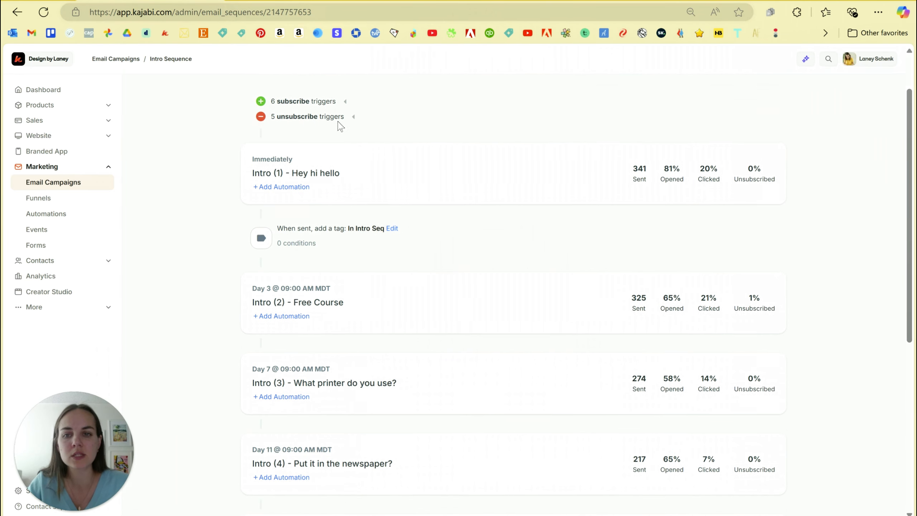
pyautogui.click(288, 100)
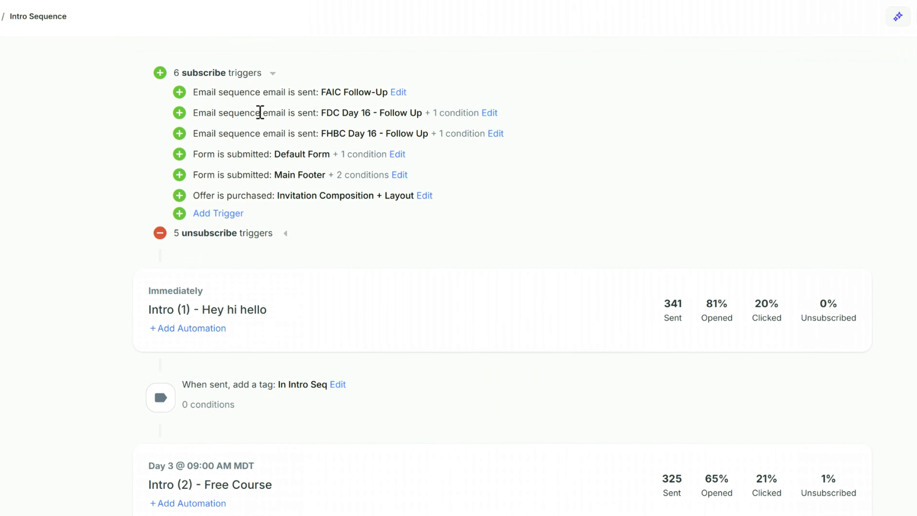
pyautogui.moveTo(216, 93); pyautogui.dragTo(274, 94)
pyautogui.click(249, 93)
pyautogui.moveTo(227, 154); pyautogui.dragTo(330, 155)
pyautogui.moveTo(232, 176); pyautogui.dragTo(333, 176)
pyautogui.moveTo(241, 196); pyautogui.dragTo(409, 195)
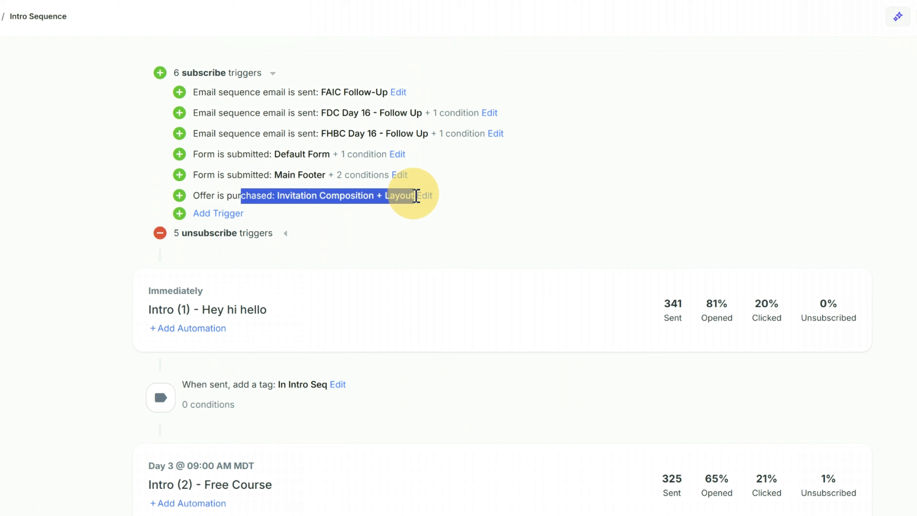
pyautogui.click(541, 186)
# Examine the unsubscribe triggers for sequence completion and offer purchases, and collapse both trigger lists
pyautogui.click(211, 237)
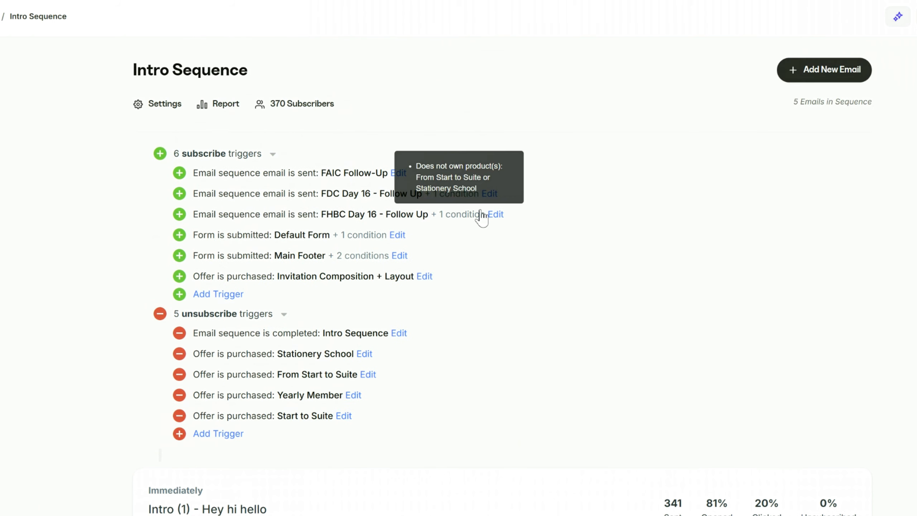
pyautogui.scroll(-2, 433, 224)
pyautogui.moveTo(245, 253); pyautogui.dragTo(382, 253)
pyautogui.moveTo(240, 273); pyautogui.dragTo(321, 335)
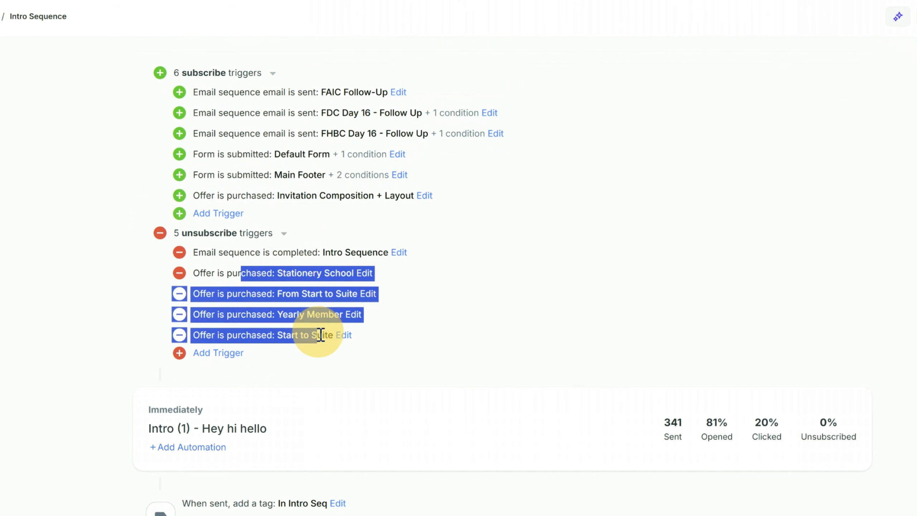
pyautogui.click(495, 348)
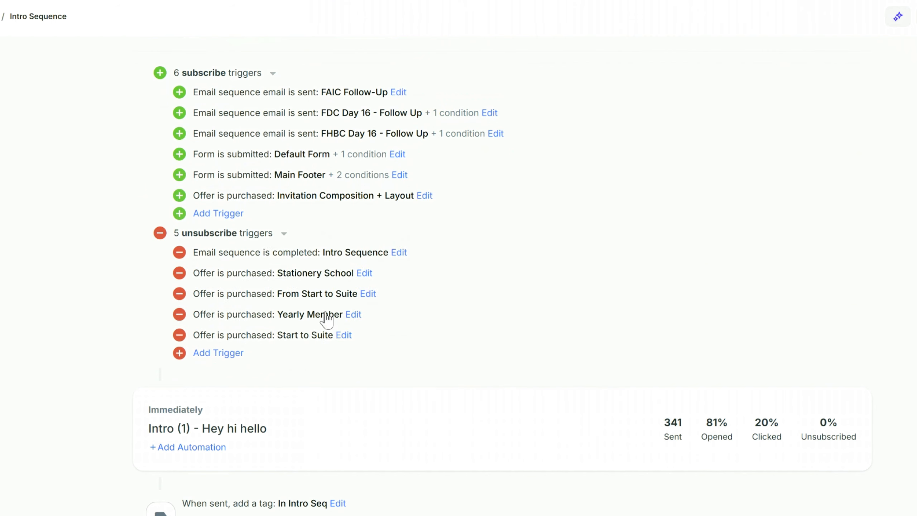
pyautogui.scroll(2, 477, 283)
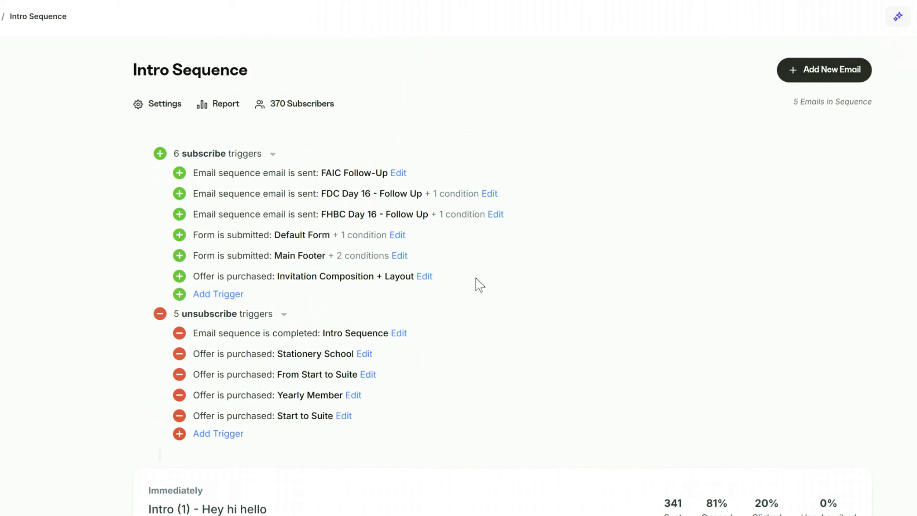
pyautogui.click(213, 313)
pyautogui.click(233, 155)
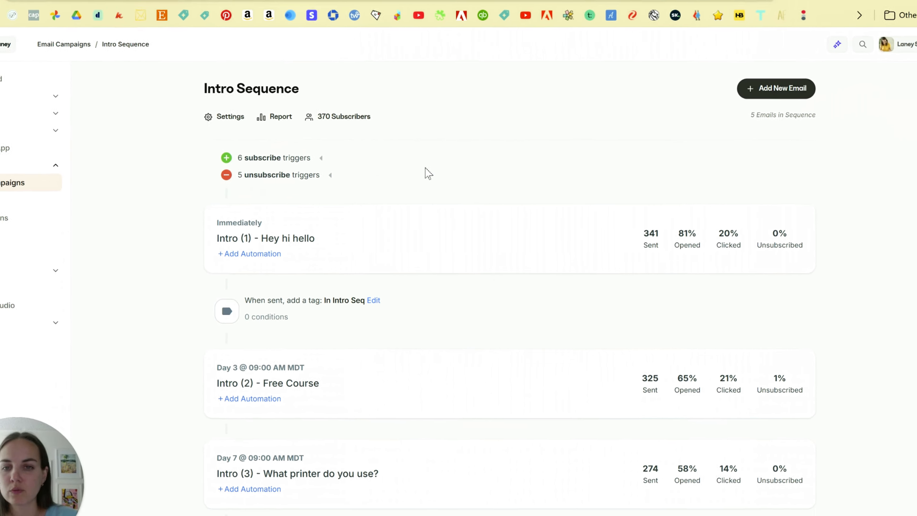
# Compare the sent counts and click rates of the Intro Sequence emails, focusing on the first, Day 3 and Day 14 emails
pyautogui.moveTo(647, 235); pyautogui.dragTo(604, 233)
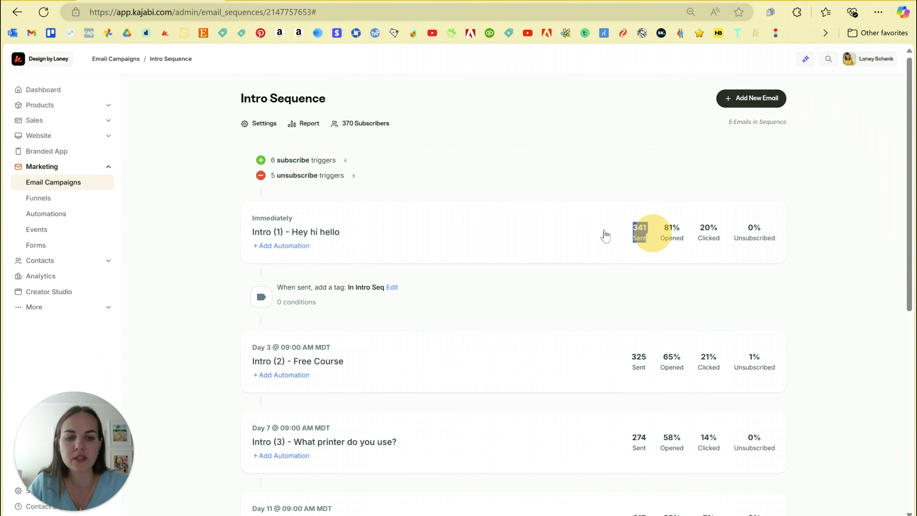
pyautogui.click(597, 228)
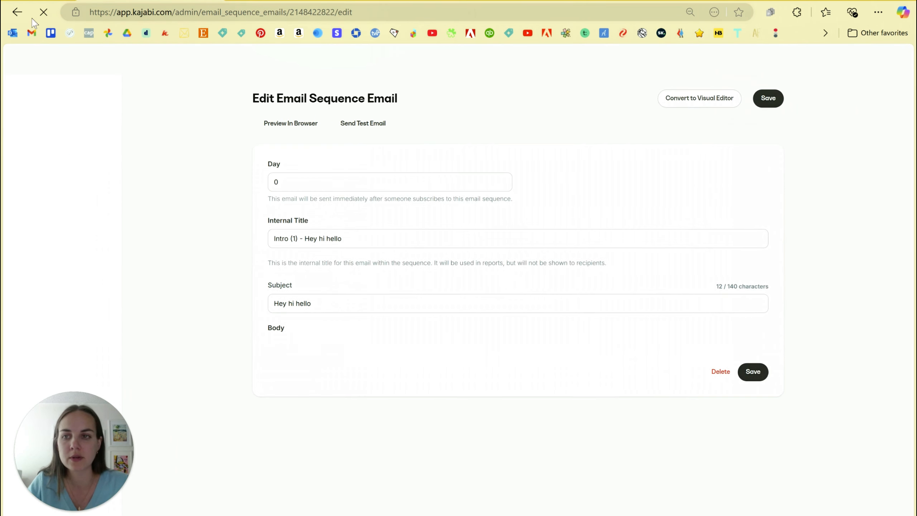
pyautogui.hotkey('alt', 'Left')
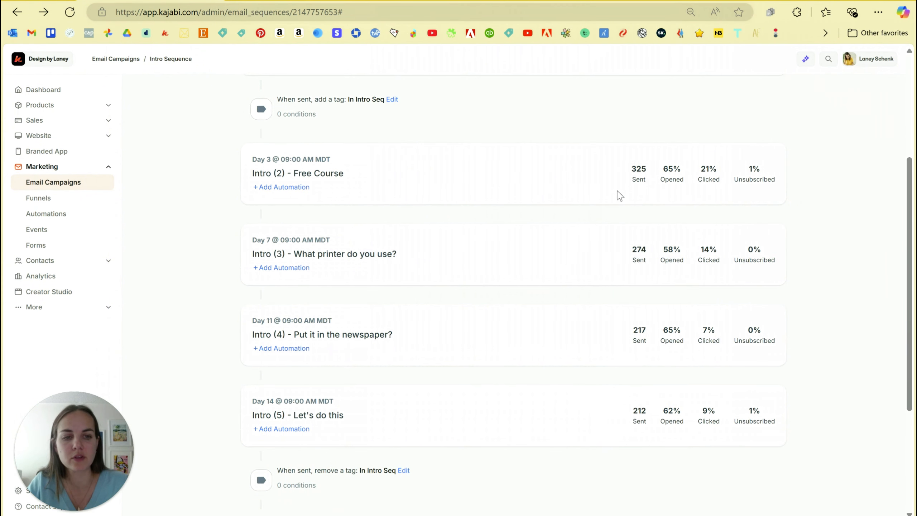
pyautogui.scroll(-2, 621, 195)
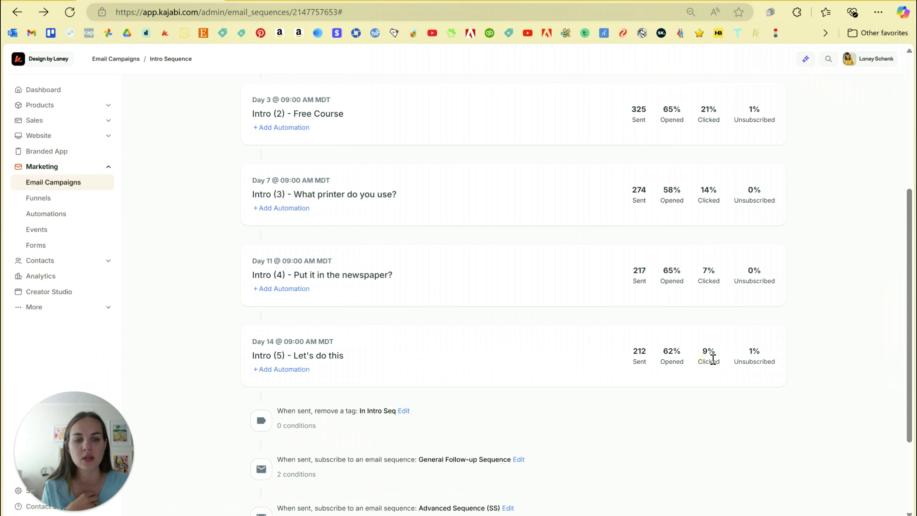
pyautogui.moveTo(708, 360); pyautogui.dragTo(724, 362)
pyautogui.click(718, 364)
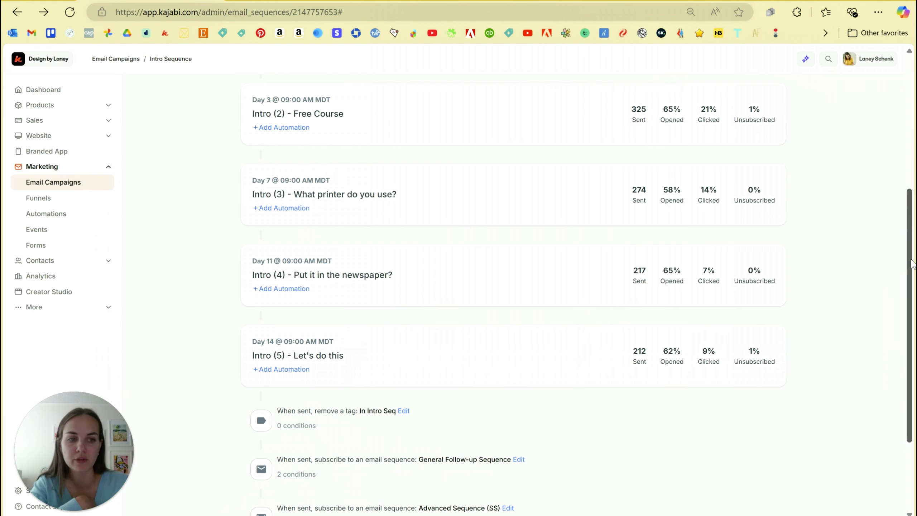
pyautogui.moveTo(912, 264); pyautogui.dragTo(911, 195)
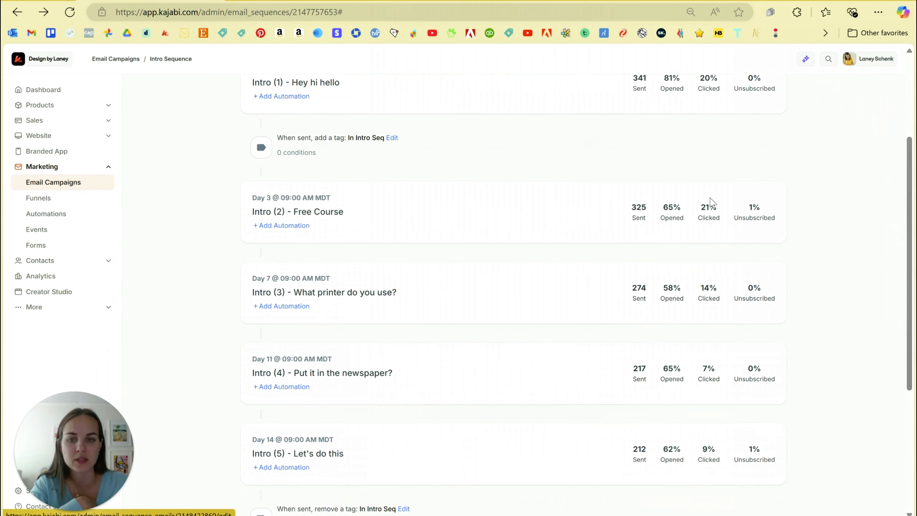
pyautogui.moveTo(698, 208); pyautogui.dragTo(717, 208)
pyautogui.click(635, 221)
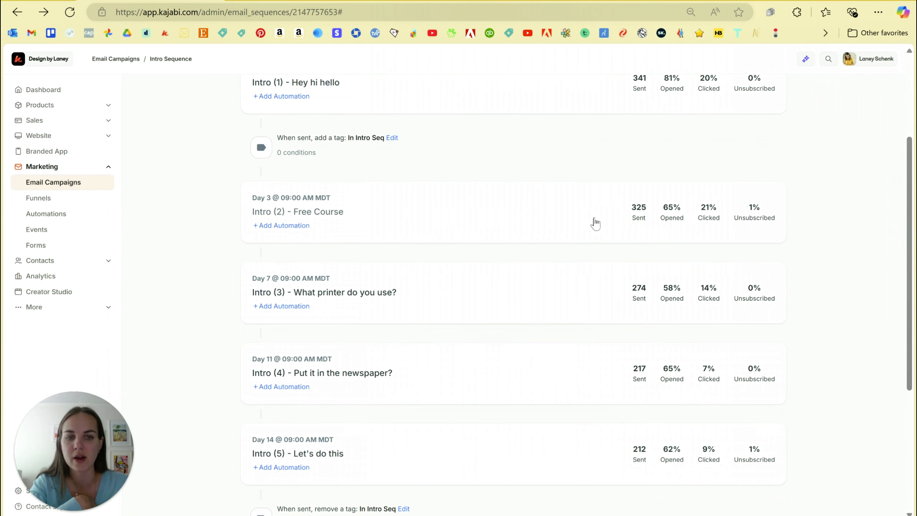
pyautogui.moveTo(911, 210); pyautogui.dragTo(911, 223)
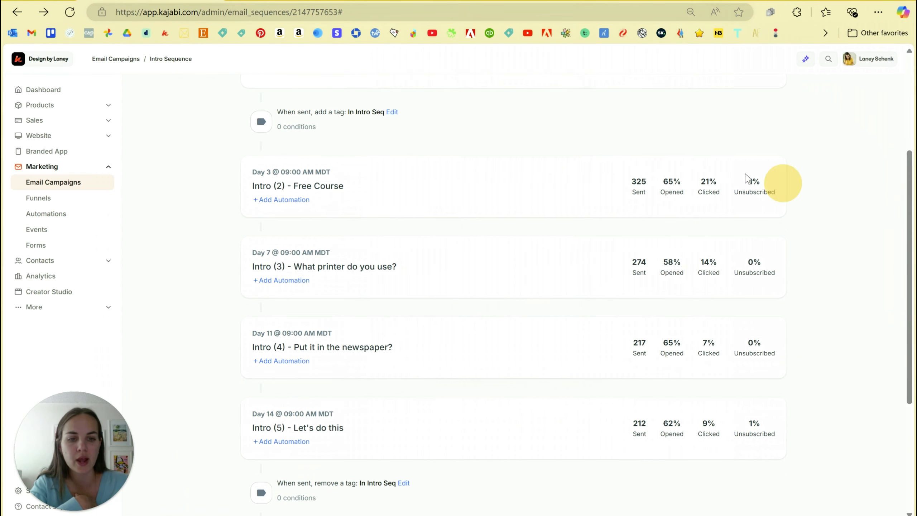
# Compare the open rates of the first and Day 14 emails and check the click rates in between
pyautogui.scroll(4, 690, 264)
pyautogui.scroll(-2, 686, 180)
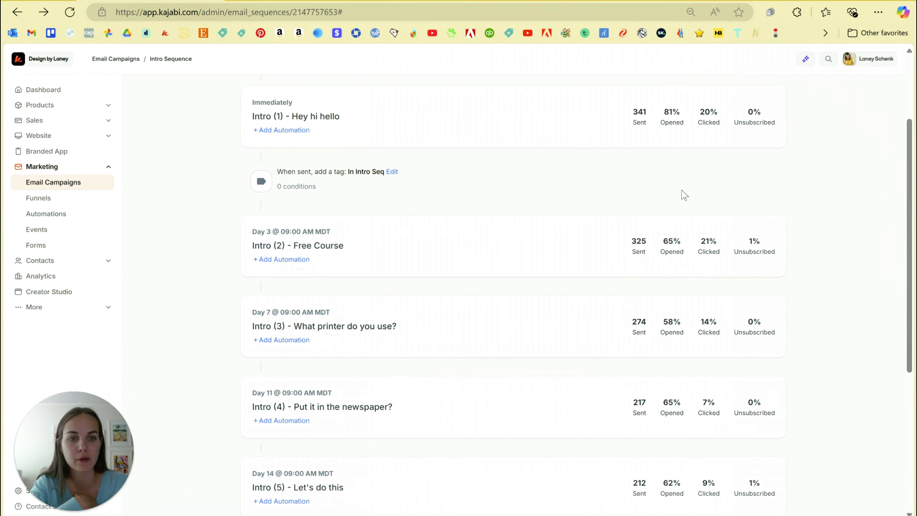
pyautogui.moveTo(682, 115); pyautogui.dragTo(669, 123)
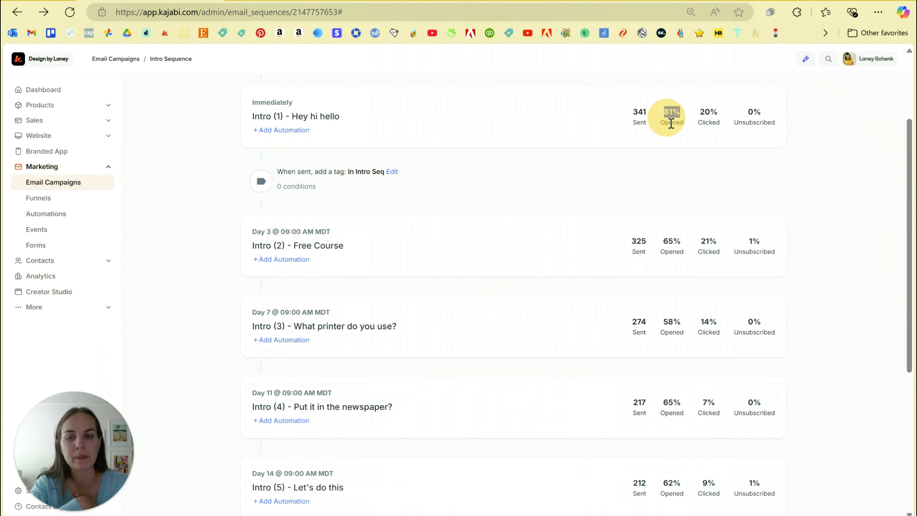
pyautogui.click(679, 133)
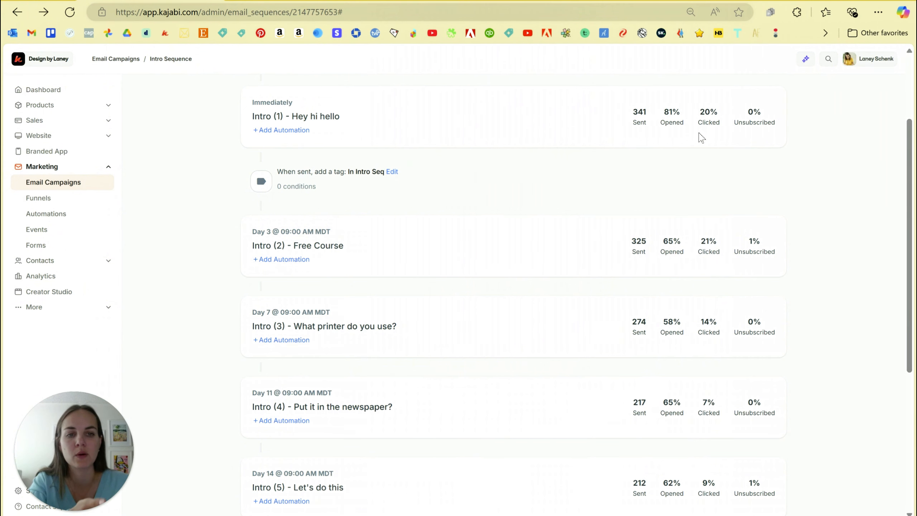
pyautogui.scroll(-3, 677, 189)
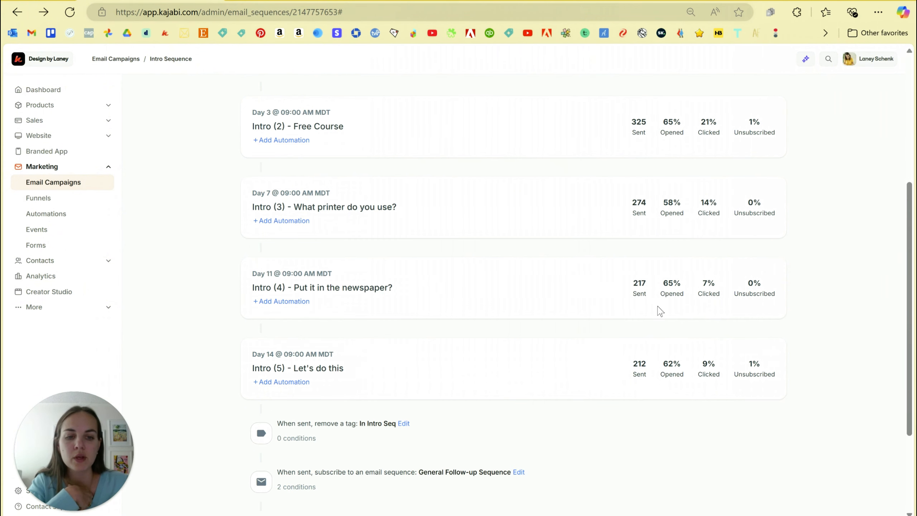
pyautogui.moveTo(679, 377); pyautogui.dragTo(662, 370)
pyautogui.click(663, 369)
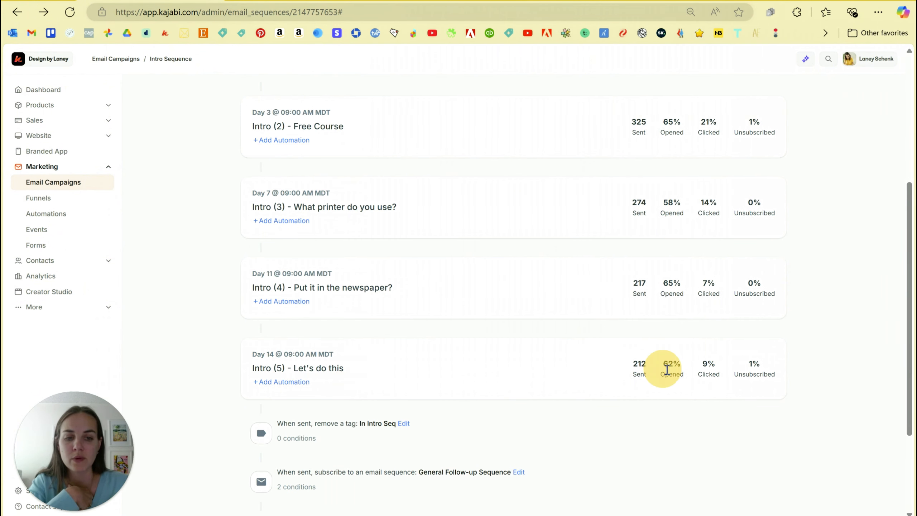
pyautogui.scroll(3, 505, 350)
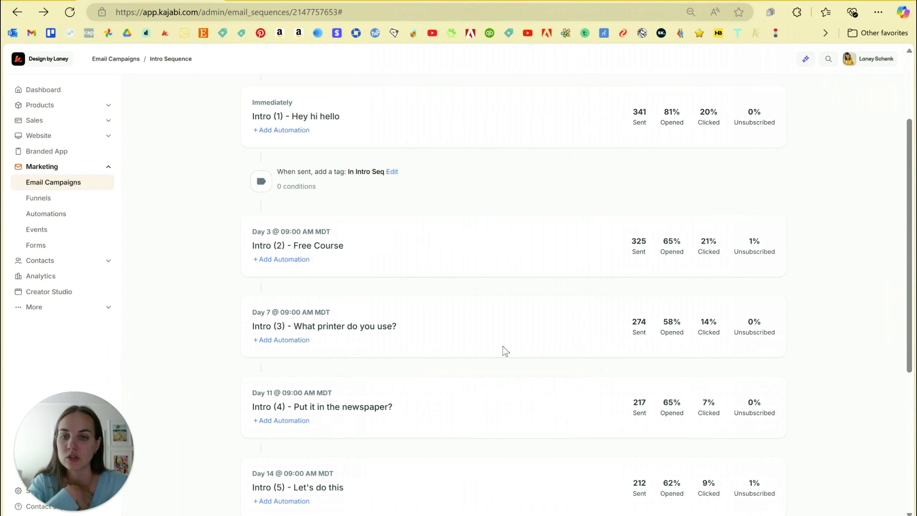
pyautogui.scroll(-2, 505, 351)
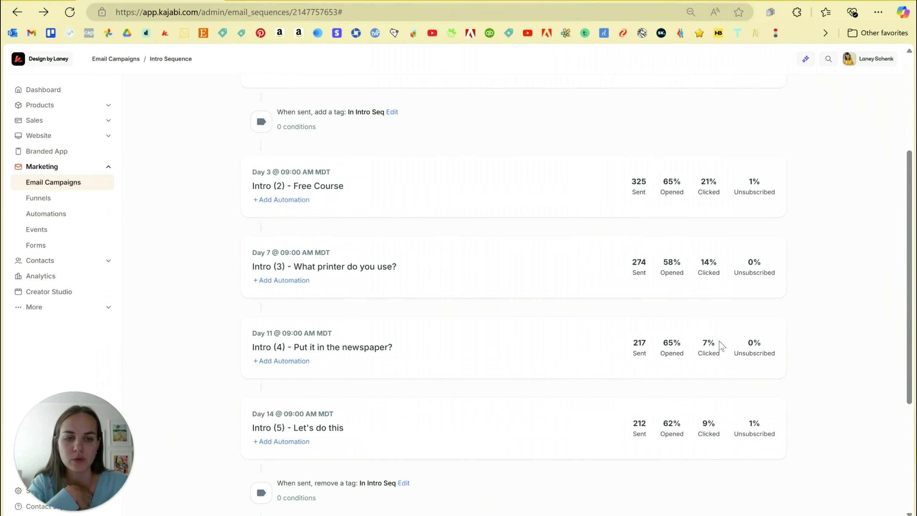
# Open the Intro Sequence's report to view its overall statistics
pyautogui.scroll(5, 758, 292)
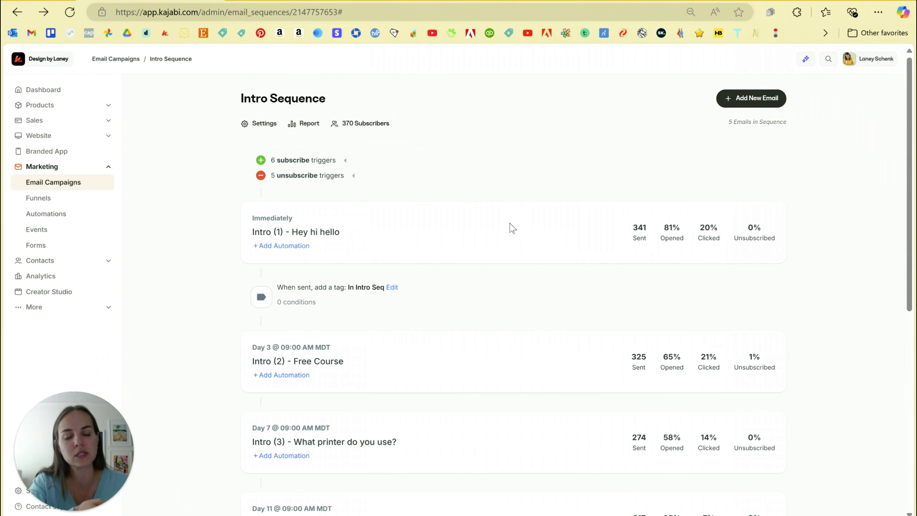
pyautogui.click(304, 124)
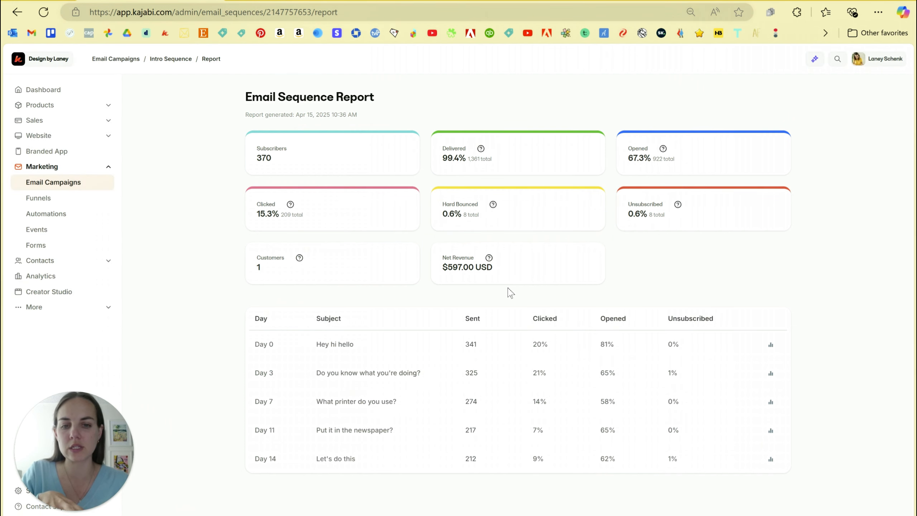
# Examine the report's net revenue, opened, unsubscribed and hard bounced statistics for the Intro Sequence
pyautogui.moveTo(514, 275); pyautogui.dragTo(443, 264)
pyautogui.click(442, 263)
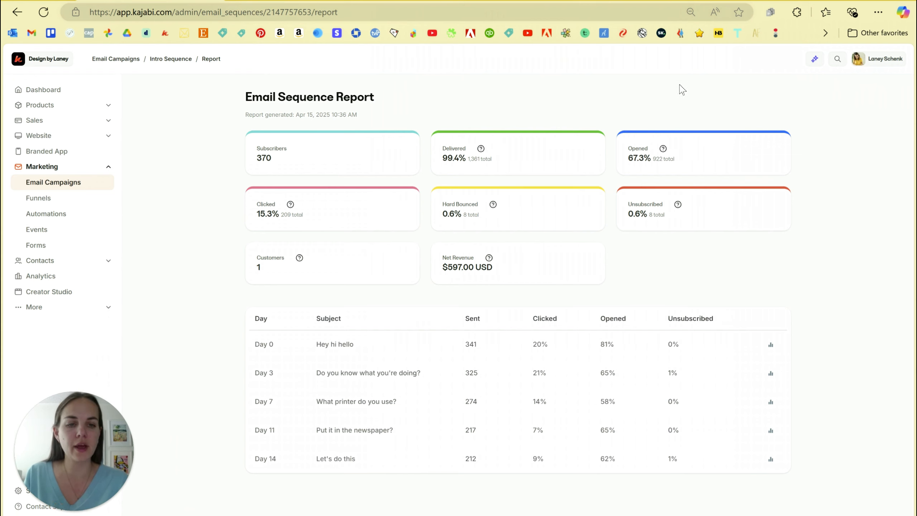
pyautogui.moveTo(681, 152); pyautogui.dragTo(628, 149)
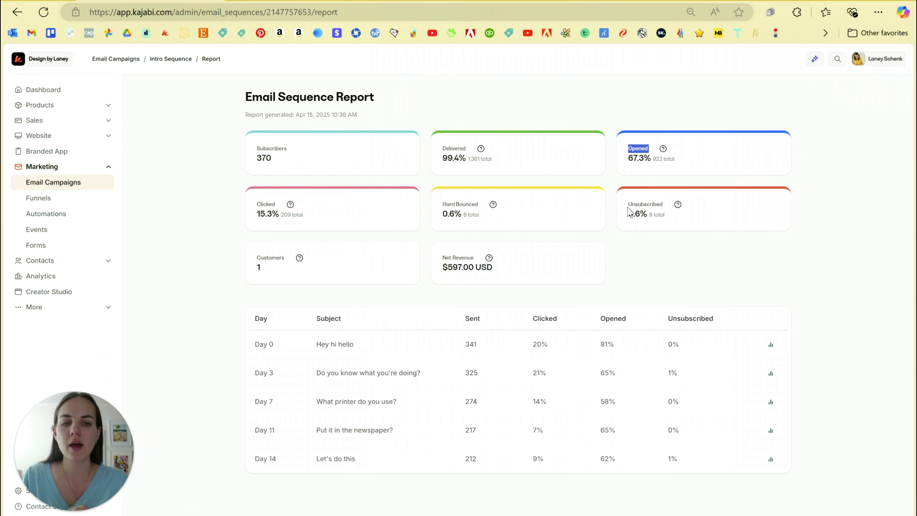
pyautogui.moveTo(629, 205); pyautogui.dragTo(684, 219)
pyautogui.click(610, 224)
pyautogui.moveTo(441, 205); pyautogui.dragTo(535, 222)
pyautogui.click(535, 223)
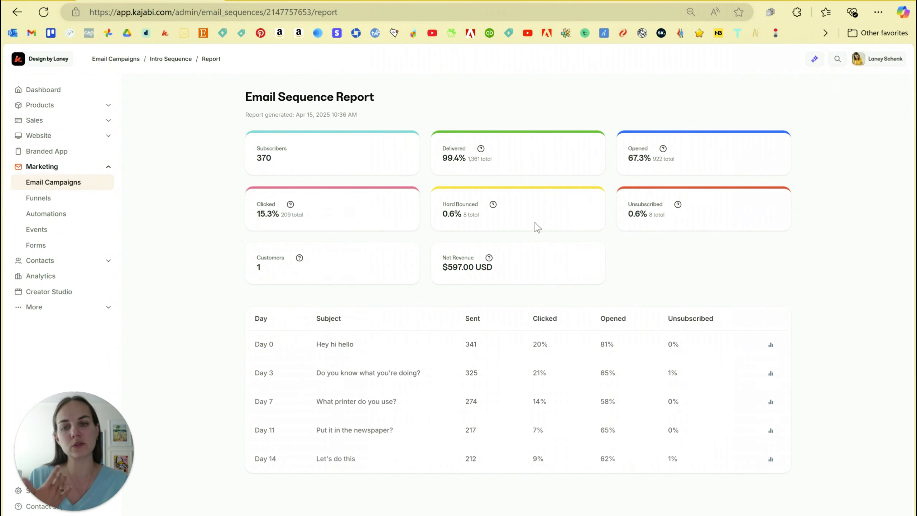
pyautogui.moveTo(491, 270); pyautogui.dragTo(447, 260)
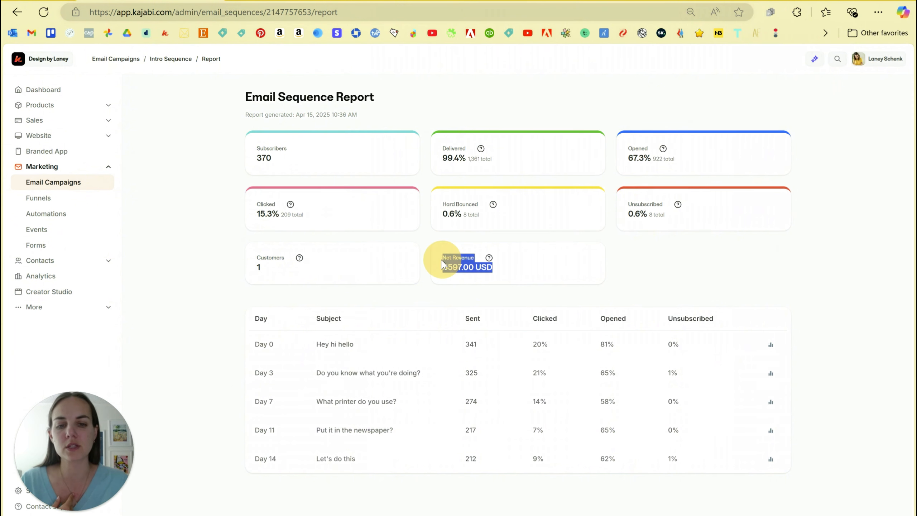
pyautogui.click(574, 266)
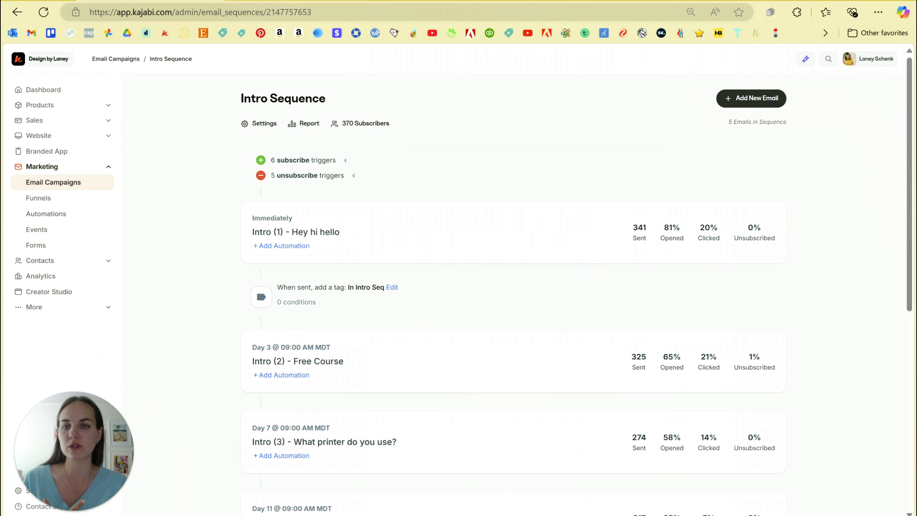
# Switch to the FS2S + SS Sequences planning document and collapse the notes under the INTRO SEQUENCE heading
pyautogui.click(293, 1)
pyautogui.scroll(-1, 364, 282)
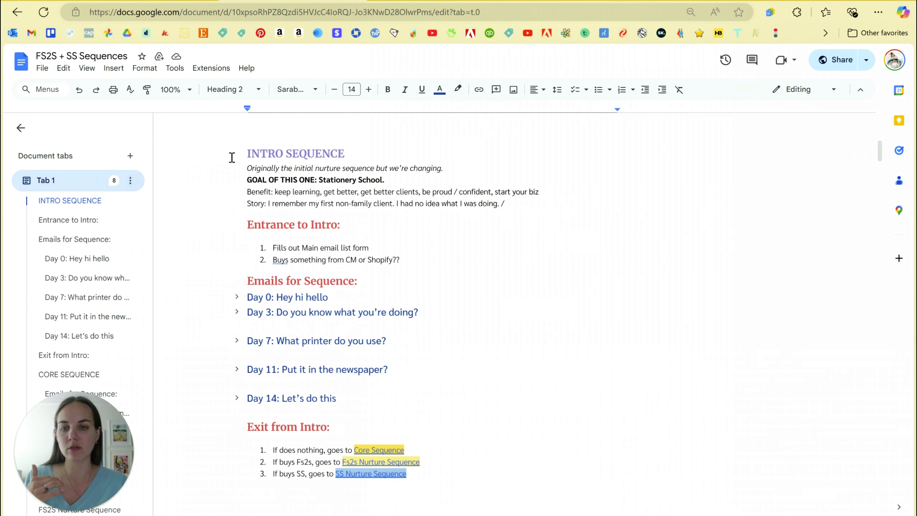
pyautogui.click(236, 154)
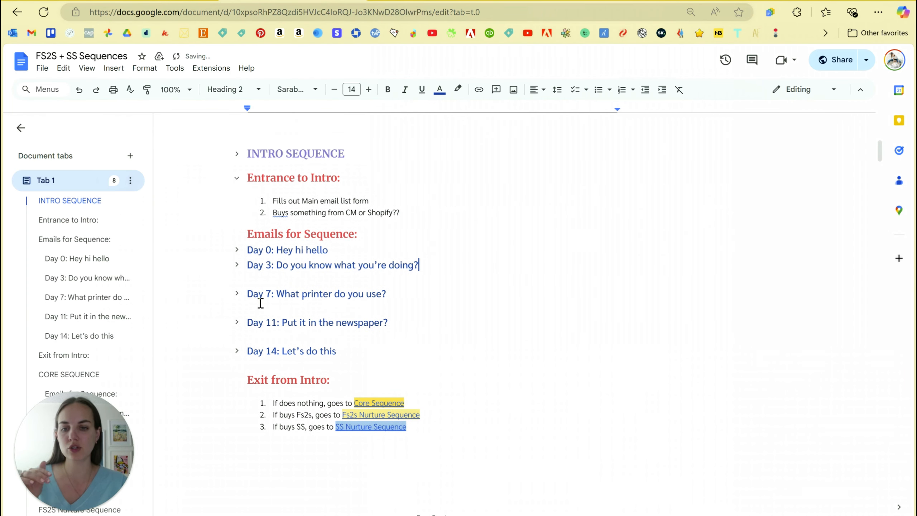
# Look over the follow-on sequence headings from Core to General Follow-up and the Intro Sequence's exit rules
pyautogui.scroll(-8, 260, 302)
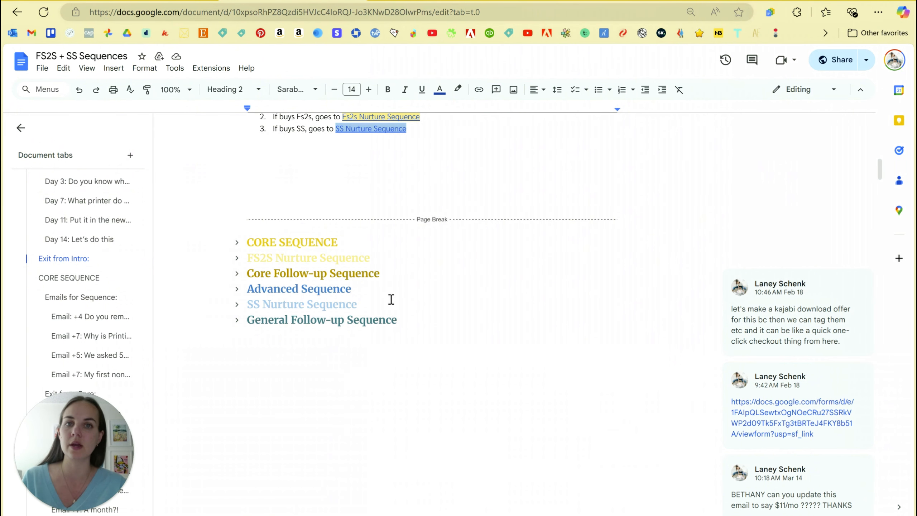
pyautogui.moveTo(247, 323); pyautogui.dragTo(421, 319)
pyautogui.click(713, 241)
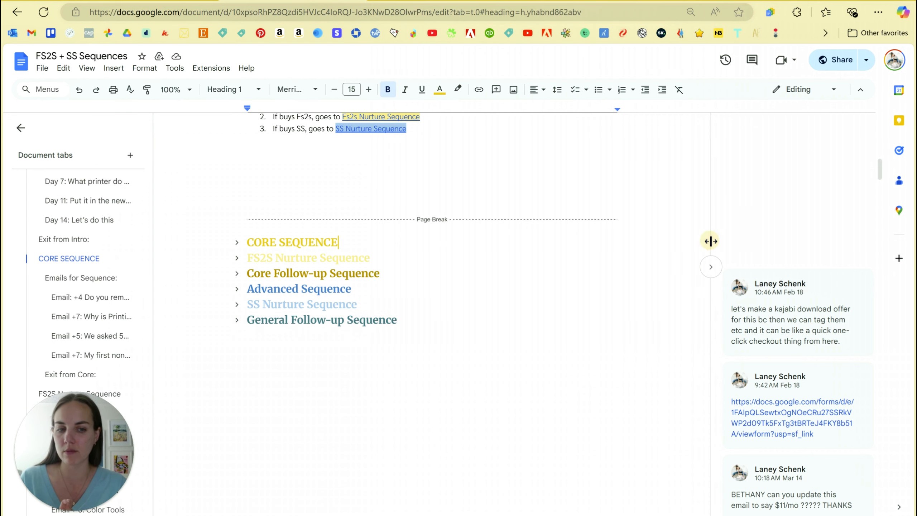
pyautogui.scroll(2, 708, 246)
pyautogui.scroll(2, 600, 305)
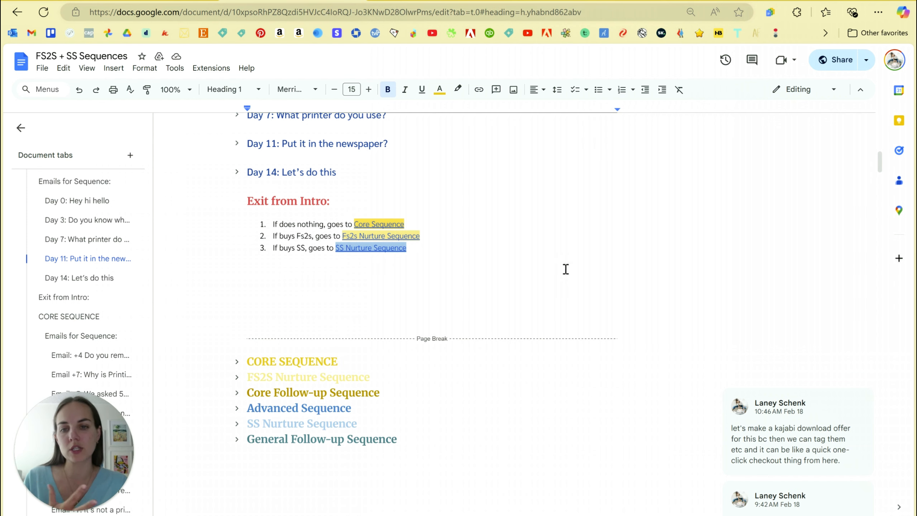
# Study the hand-drawn flowchart above the INTRO SEQUENCE heading that maps how subscribers move between sequences
pyautogui.scroll(10, 566, 269)
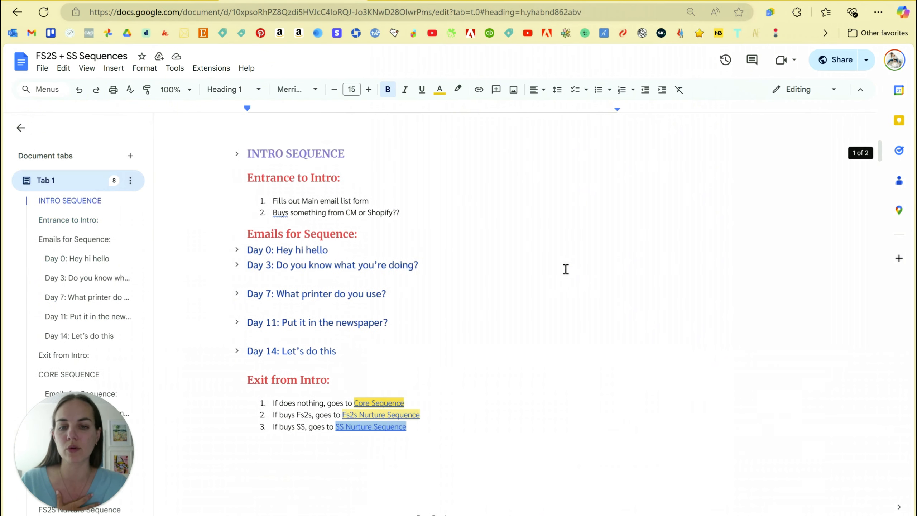
pyautogui.scroll(5, 602, 285)
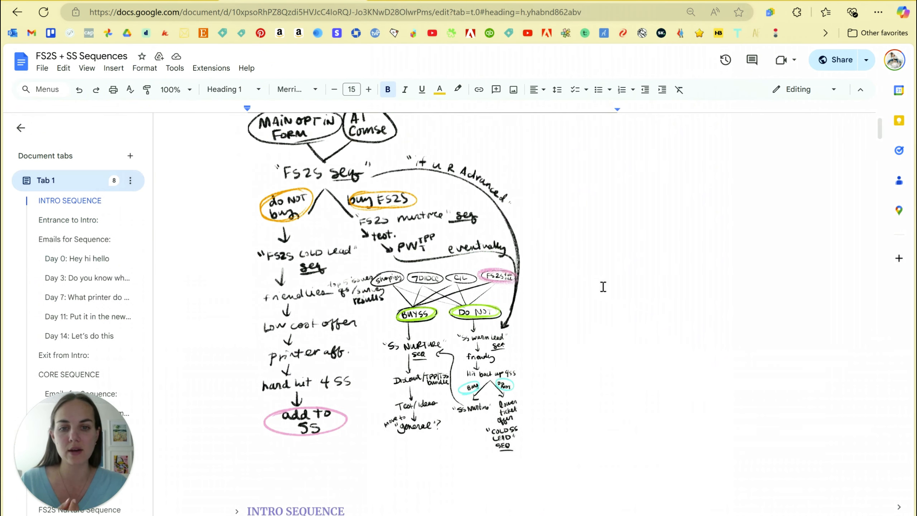
pyautogui.scroll(-2, 602, 286)
pyautogui.scroll(2, 601, 286)
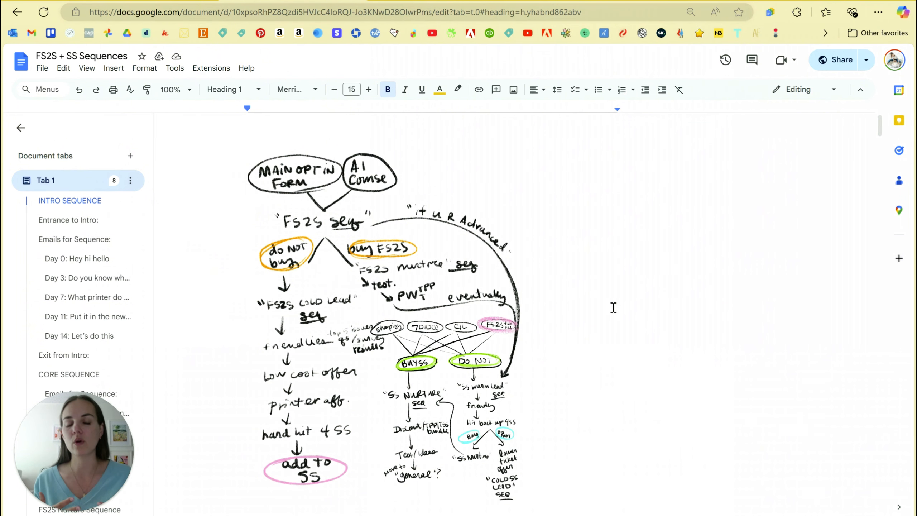
pyautogui.scroll(-2, 641, 293)
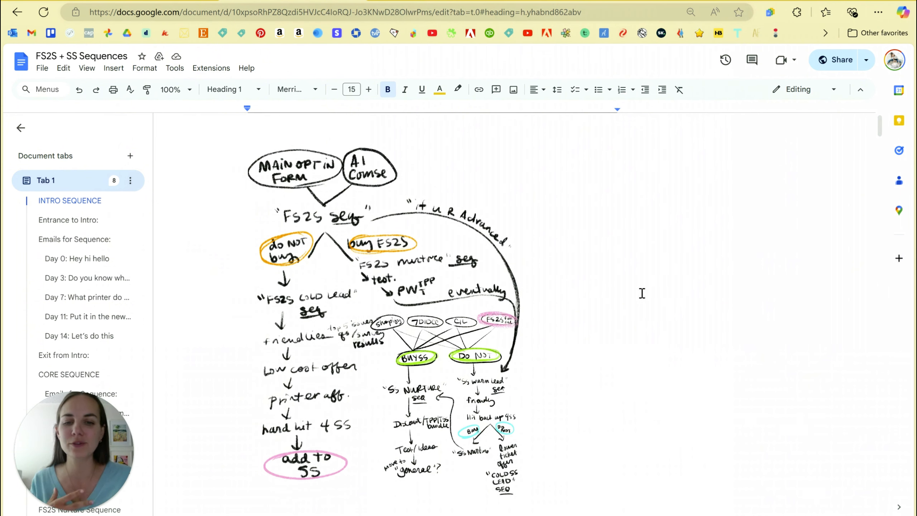
pyautogui.scroll(2, 641, 293)
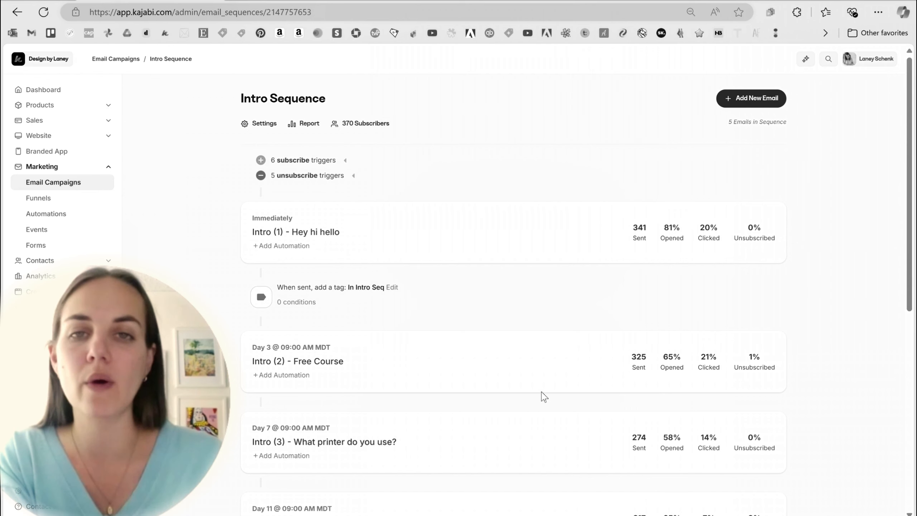
# Review the Intro Sequence's emails in Kajabi, inspect its subscribe and unsubscribe triggers, and collapse both trigger lists
pyautogui.scroll(-3, 520, 321)
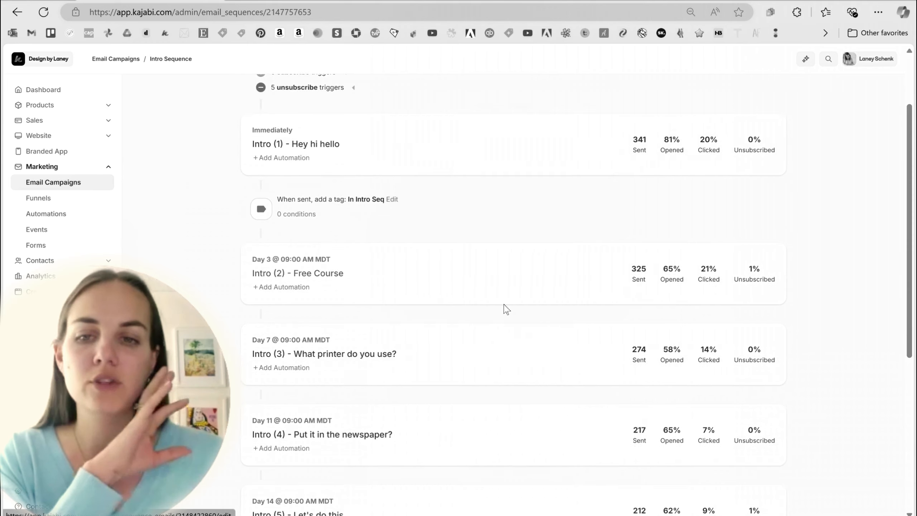
pyautogui.scroll(3, 506, 309)
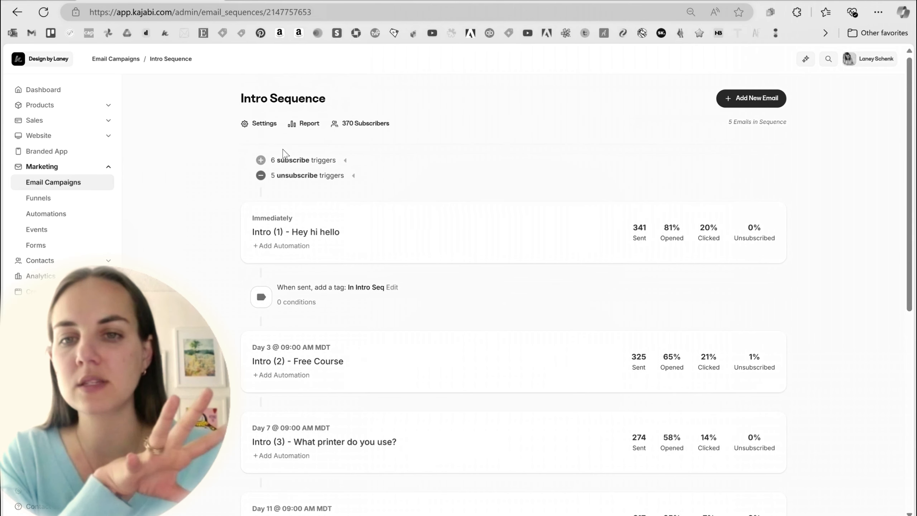
pyautogui.click(294, 162)
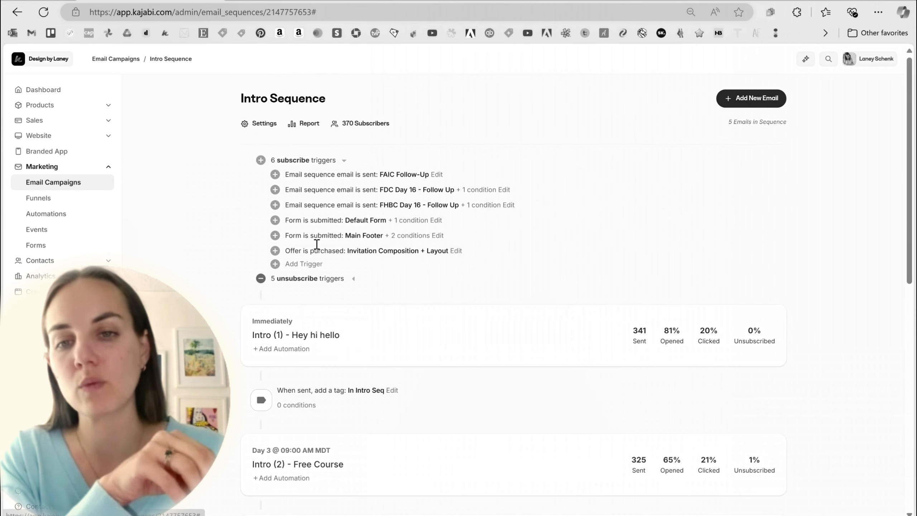
pyautogui.click(290, 160)
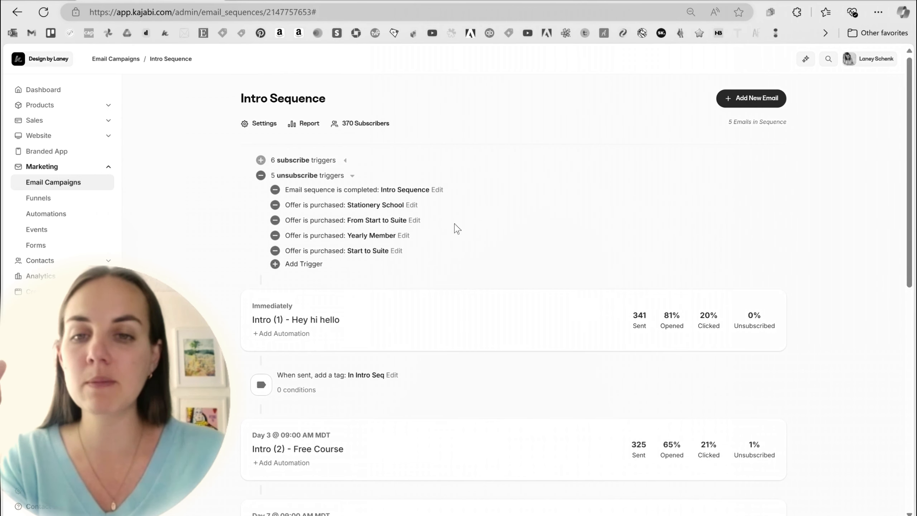
pyautogui.click(483, 210)
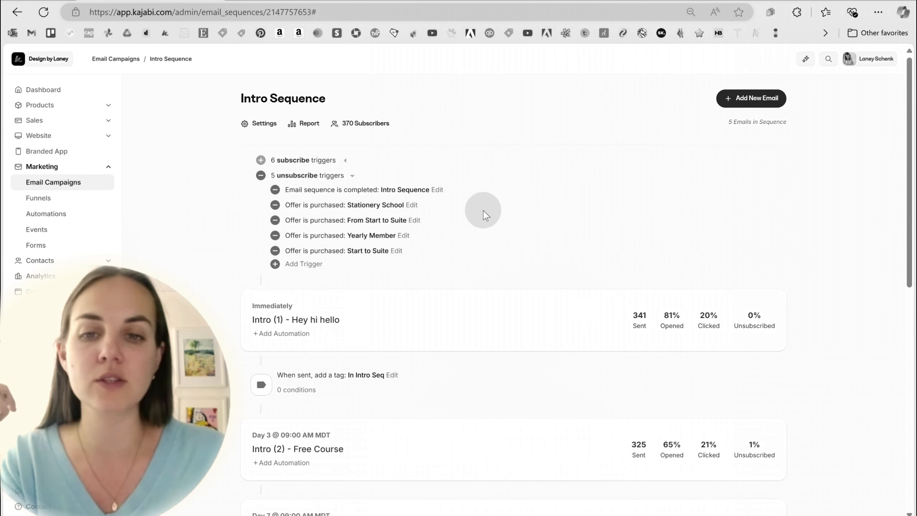
pyautogui.click(353, 176)
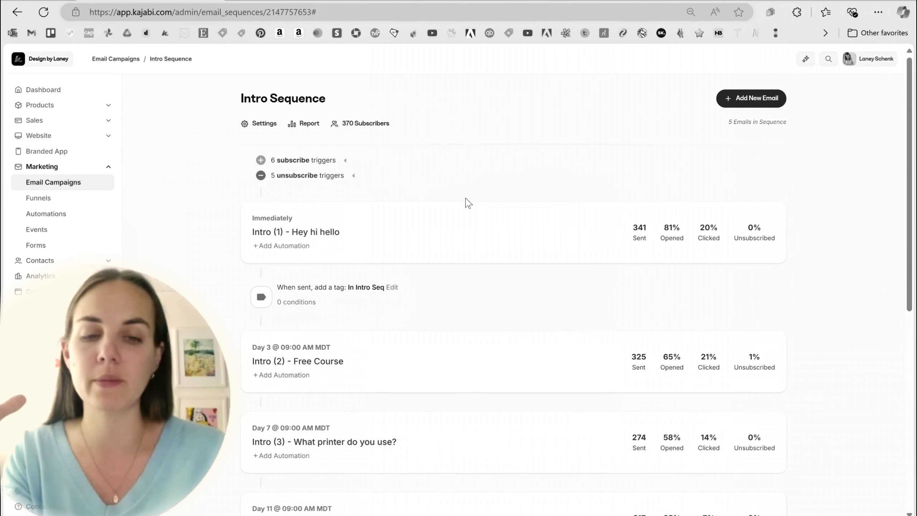